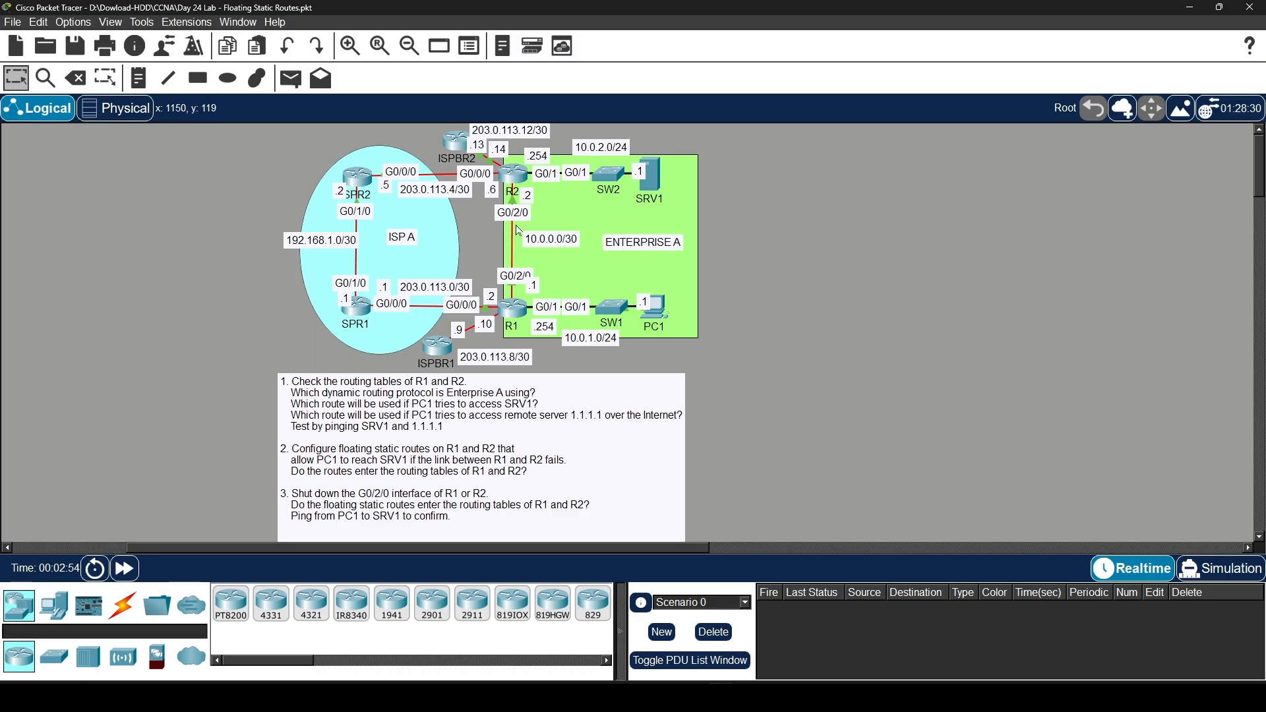
Open router R1's command line and enter privileged EXEC mode
{"action": "left_click", "coordinate": [511, 310]}
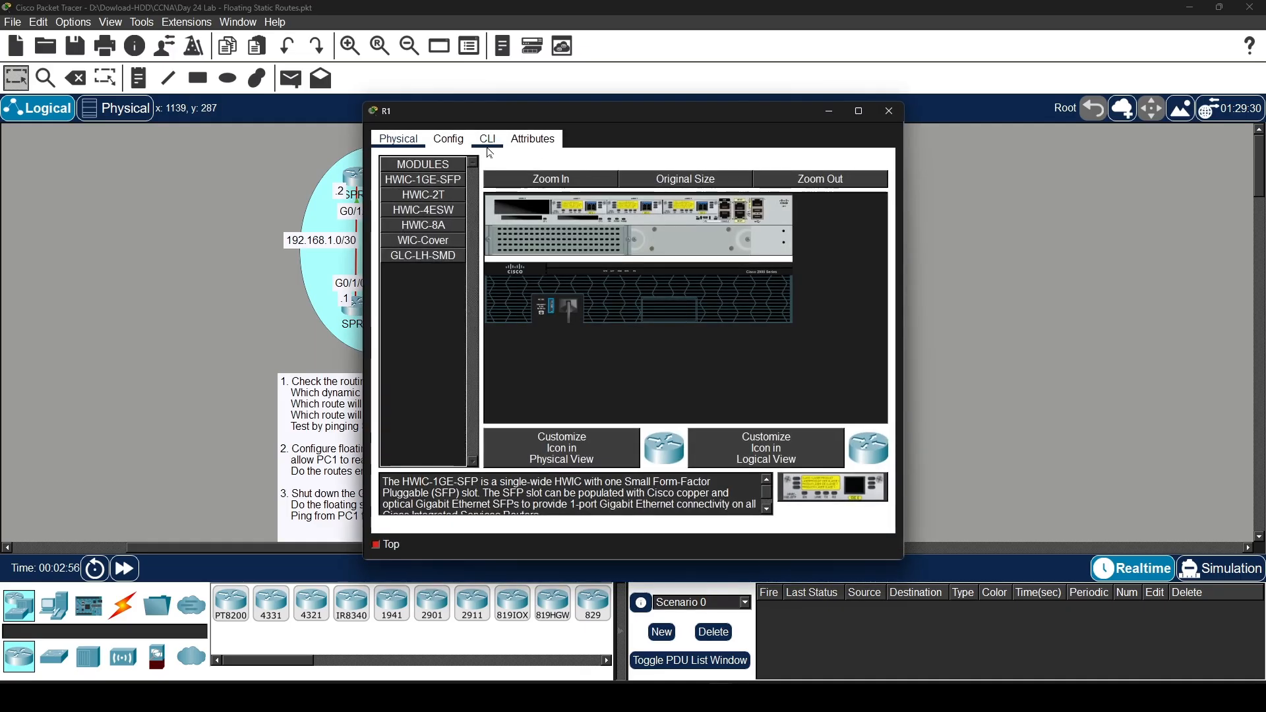
{"action": "left_click", "coordinate": [489, 141]}
{"action": "left_click_drag", "start_coordinate": [564, 116], "coordinate": [783, 112]}
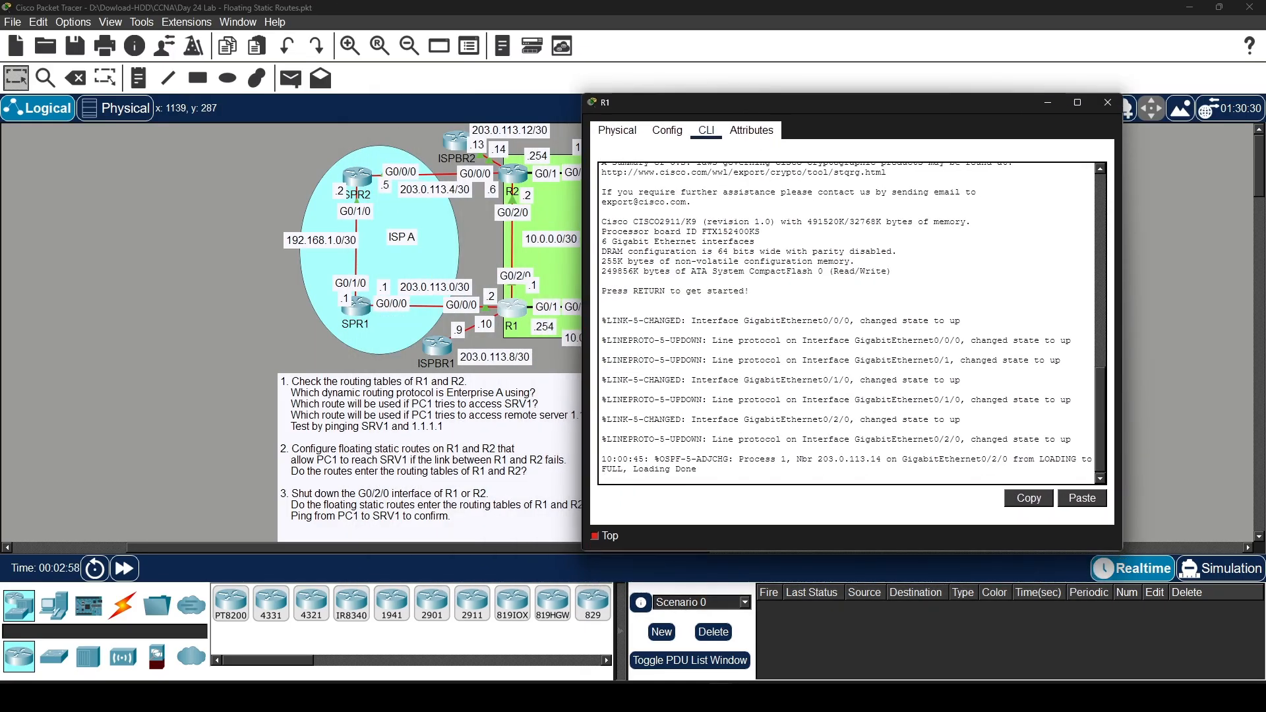
{"action": "key", "text": "Return"}
{"action": "type", "text": "EN"}
{"action": "key", "text": "Tab"}
{"action": "key", "text": "Return"}
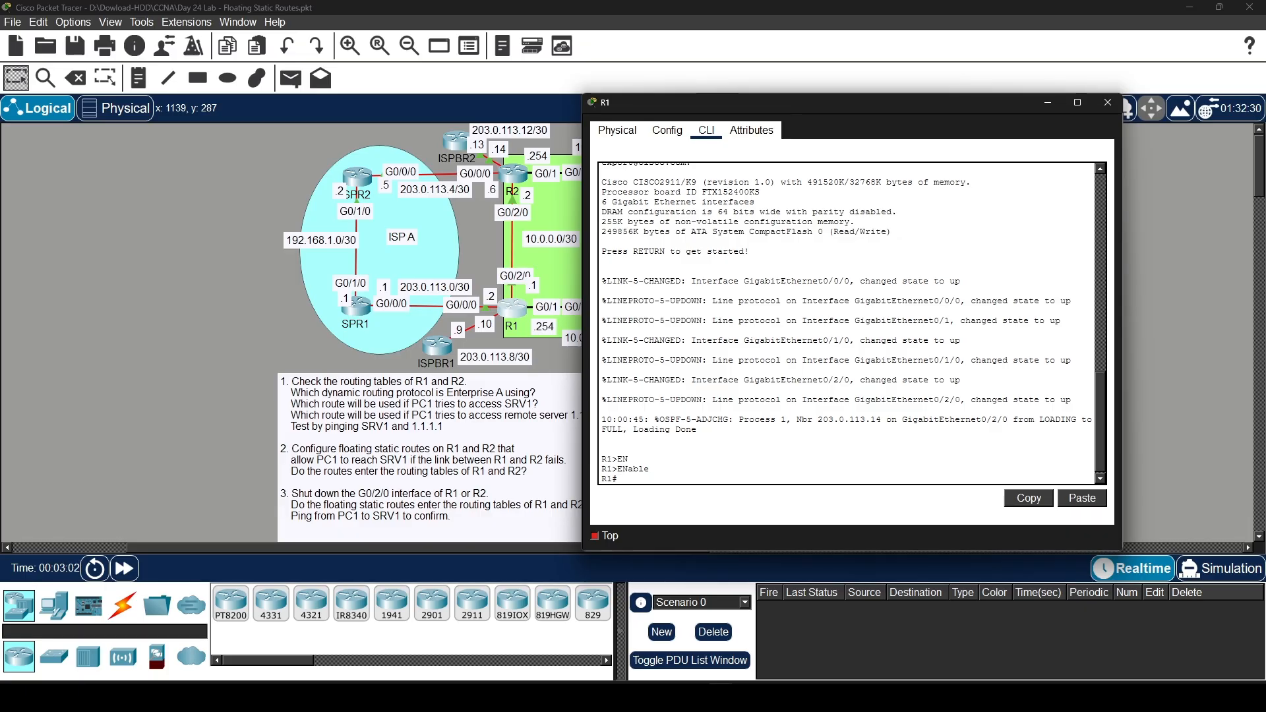
Display R1's IP routing table, highlight the OSPF route to 10.0.2.0/24, and close R1's window
{"action": "type", "text": "SH ip rou"}
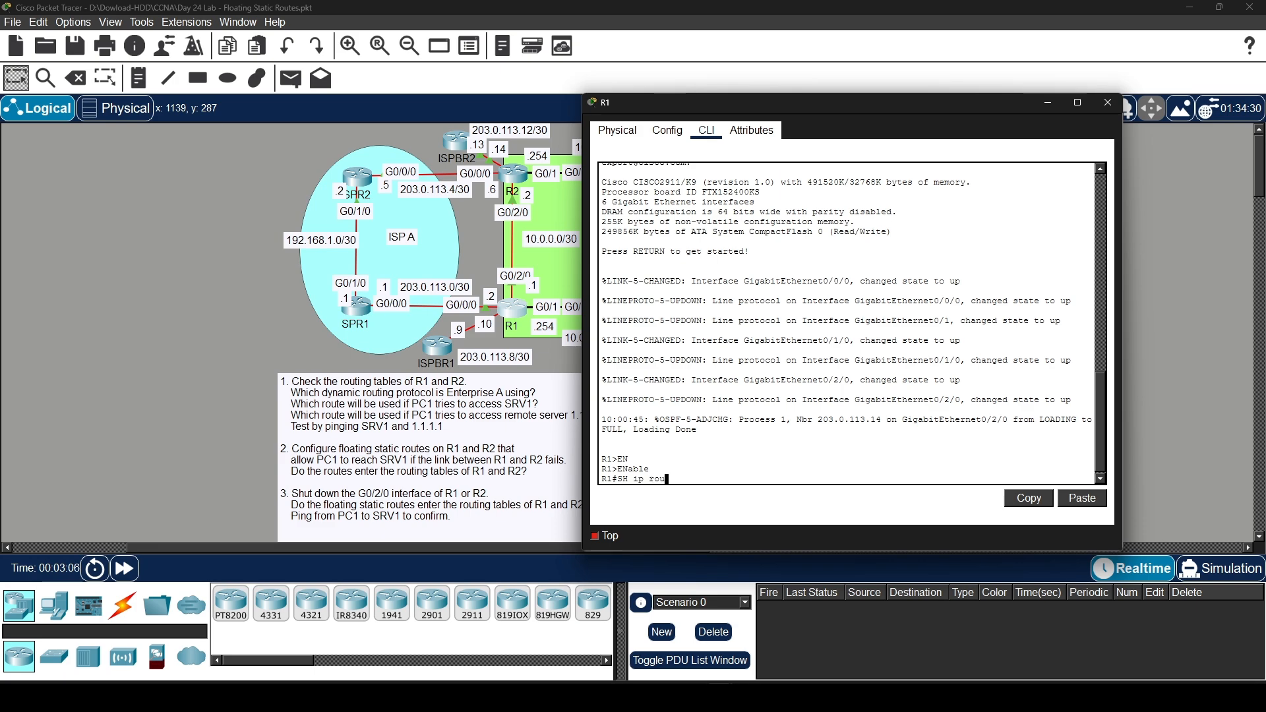
{"action": "type", "text": "te"}
{"action": "key", "text": "Return"}
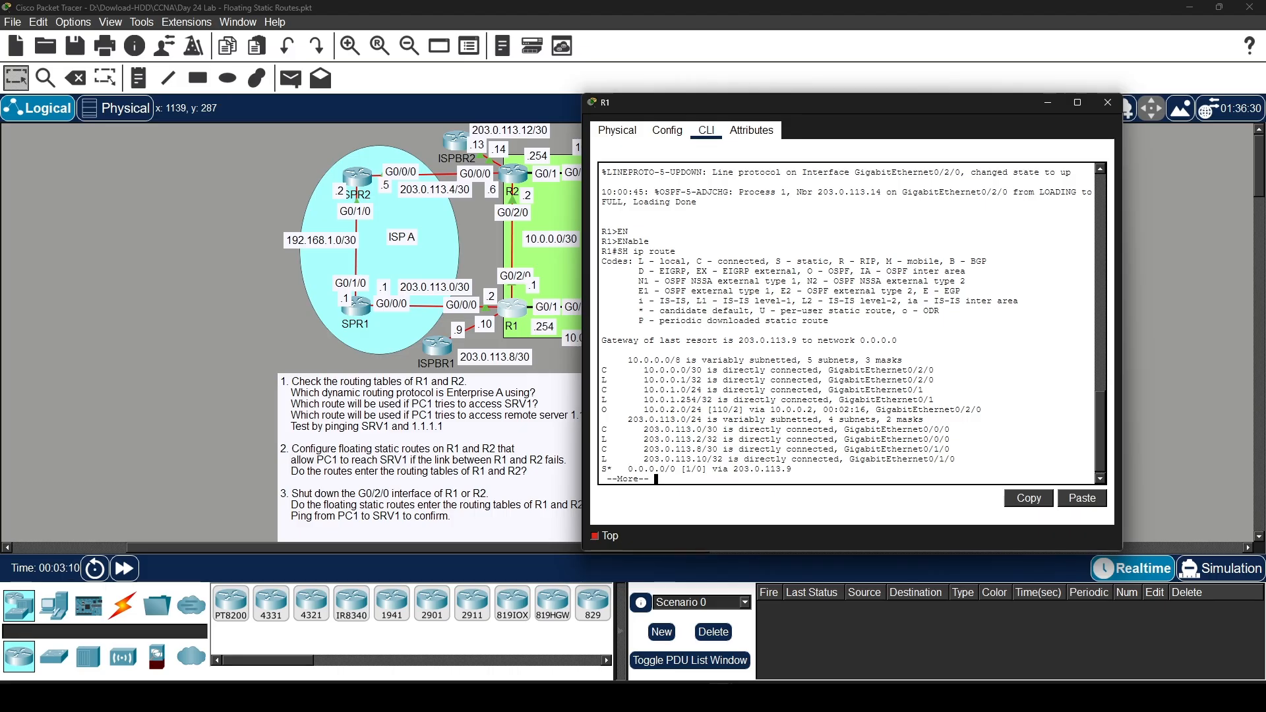
{"action": "left_click_drag", "start_coordinate": [602, 410], "coordinate": [983, 410]}
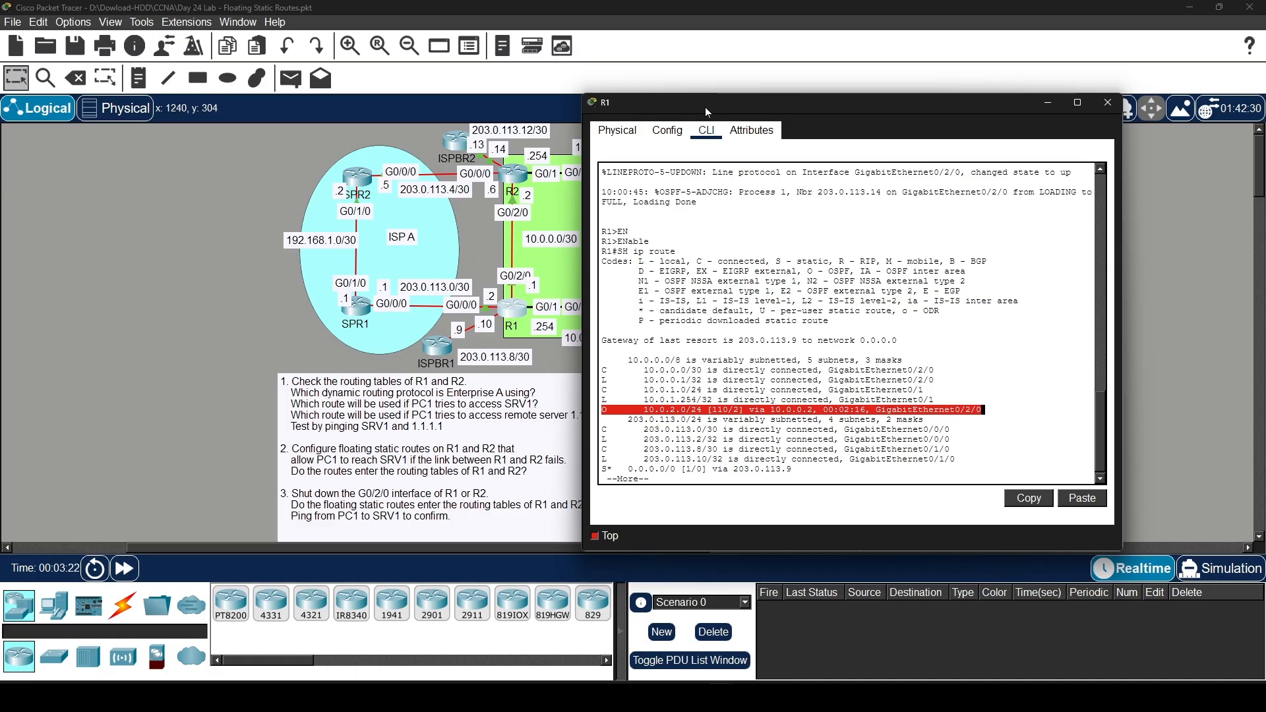
{"action": "left_click_drag", "start_coordinate": [706, 106], "coordinate": [777, 102]}
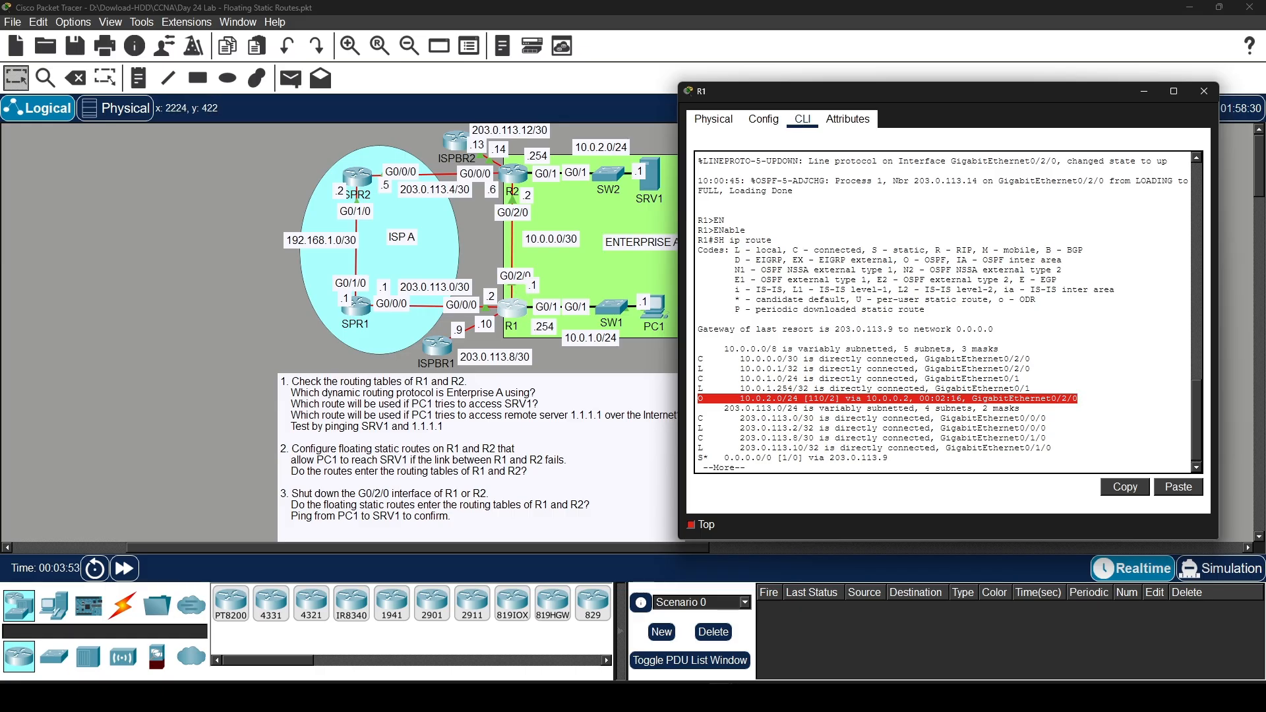
{"action": "left_click", "coordinate": [1203, 92]}
Open router R2's command line and enter privileged EXEC mode
{"action": "left_click", "coordinate": [509, 173]}
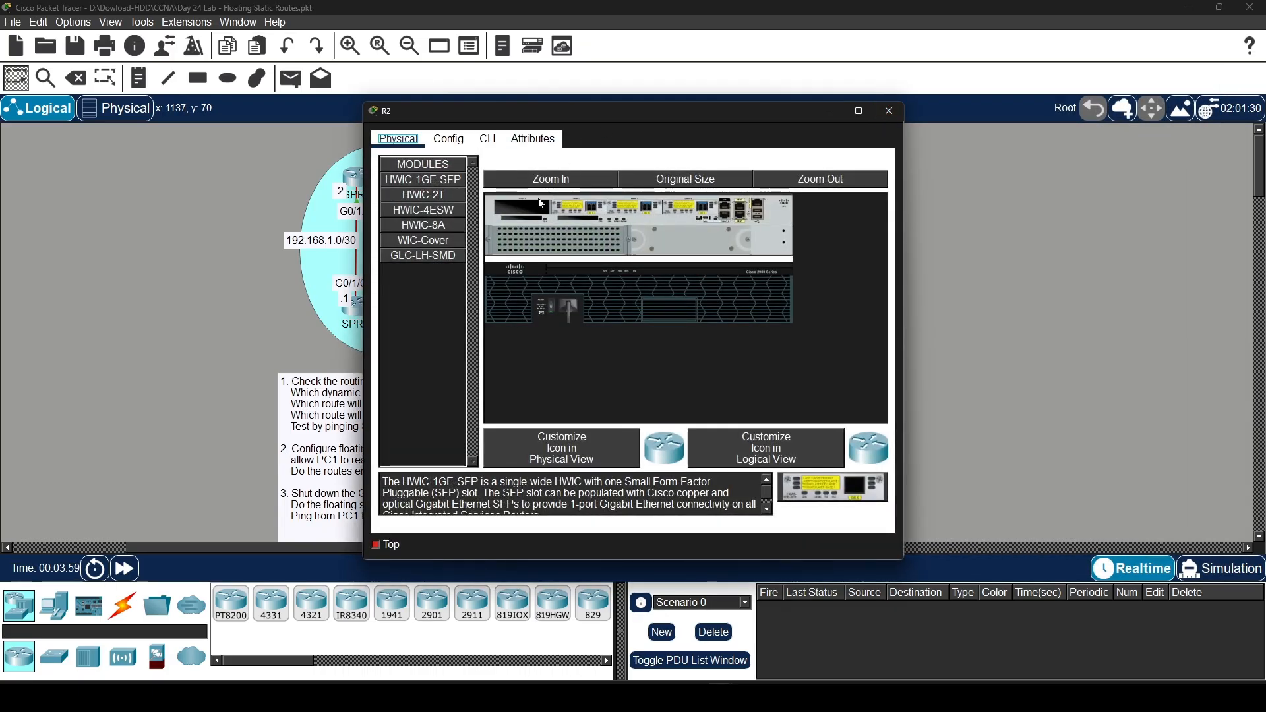
{"action": "left_click", "coordinate": [482, 141]}
{"action": "left_click_drag", "start_coordinate": [610, 114], "coordinate": [931, 70]}
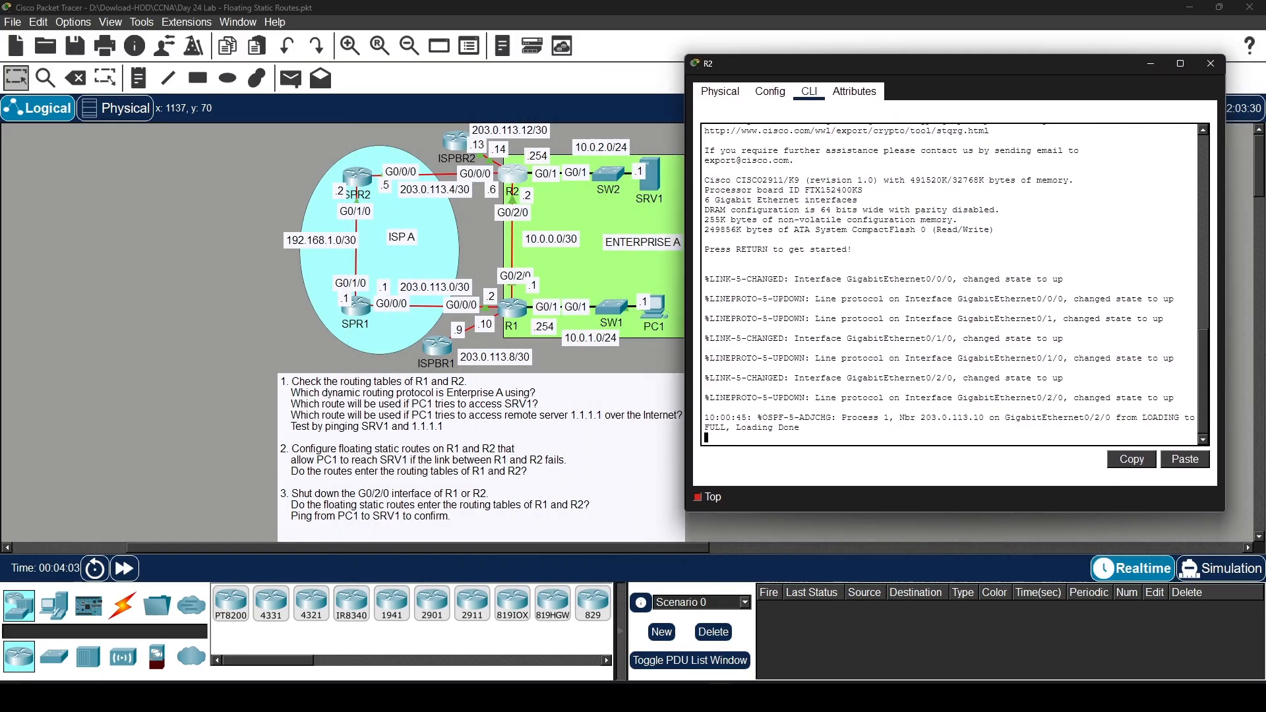
{"action": "key", "text": "Return"}
{"action": "key", "text": "Return"}
{"action": "type", "text": "en"}
{"action": "key", "text": "Tab"}
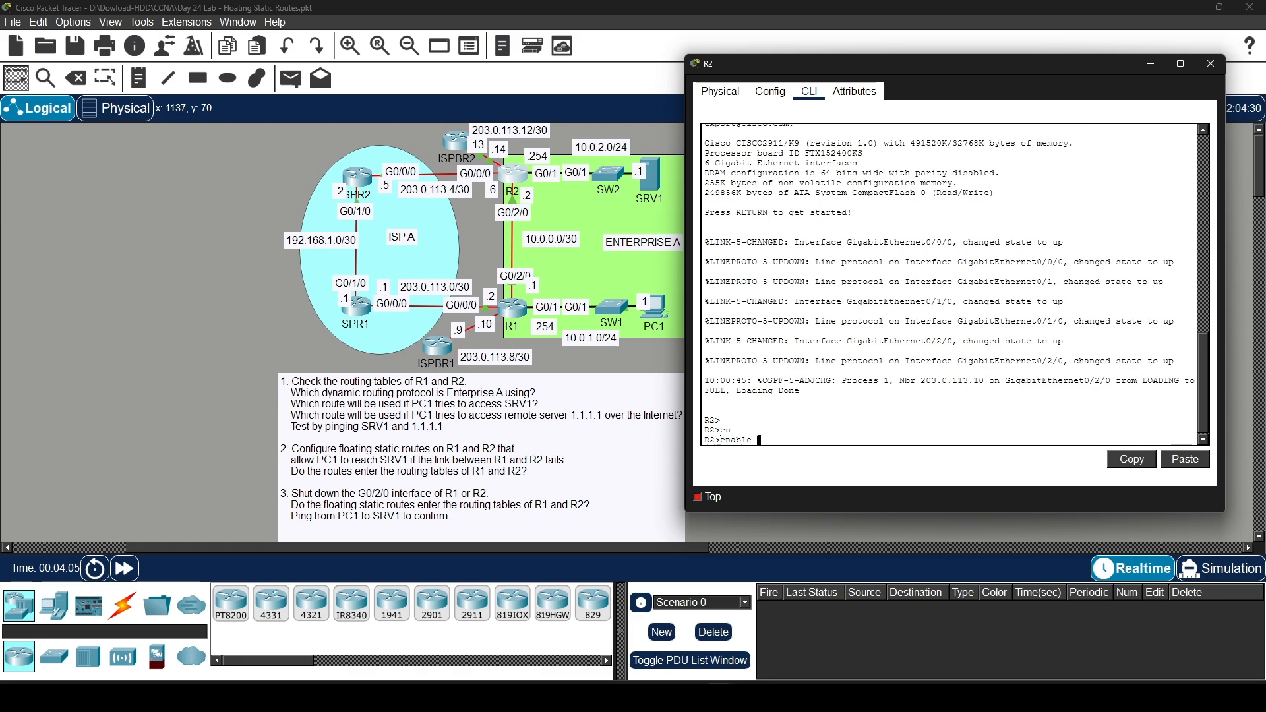
{"action": "key", "text": "Return"}
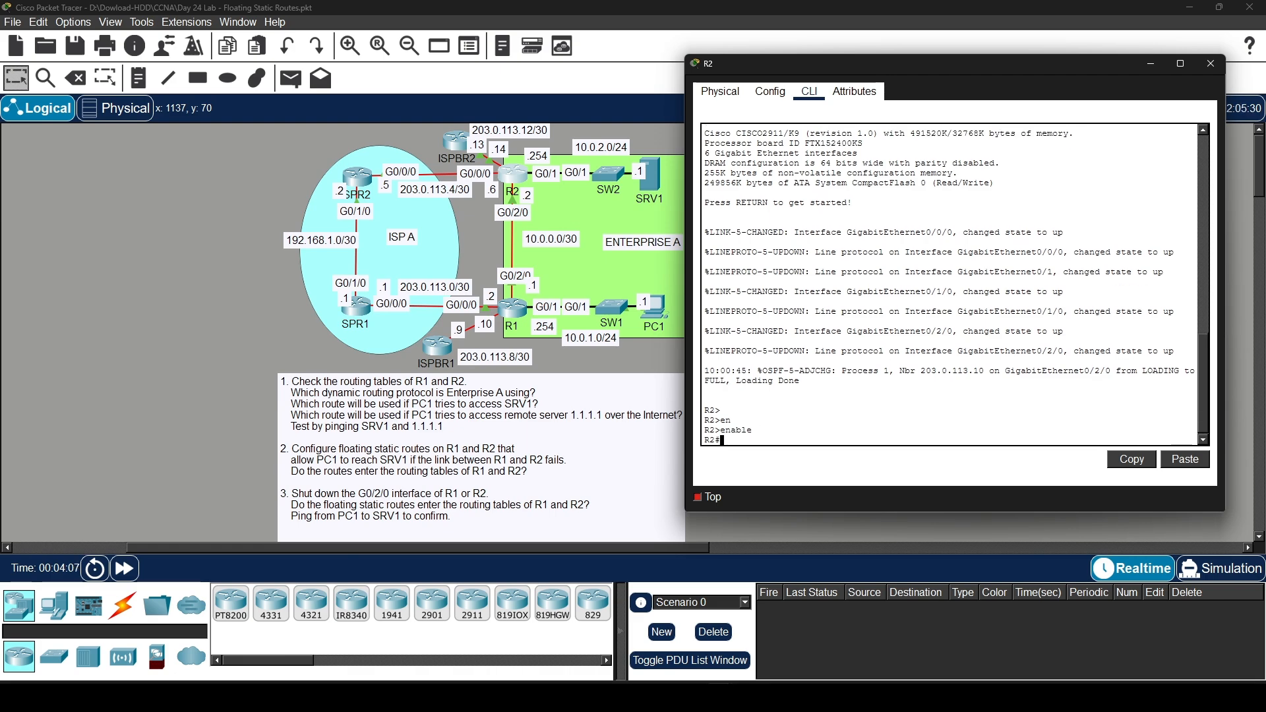
Display R2's IP routing table, highlight the OSPF route to 10.0.1.0/24, and close R2's window
{"action": "type", "text": "sh ip route"}
{"action": "key", "text": "Return"}
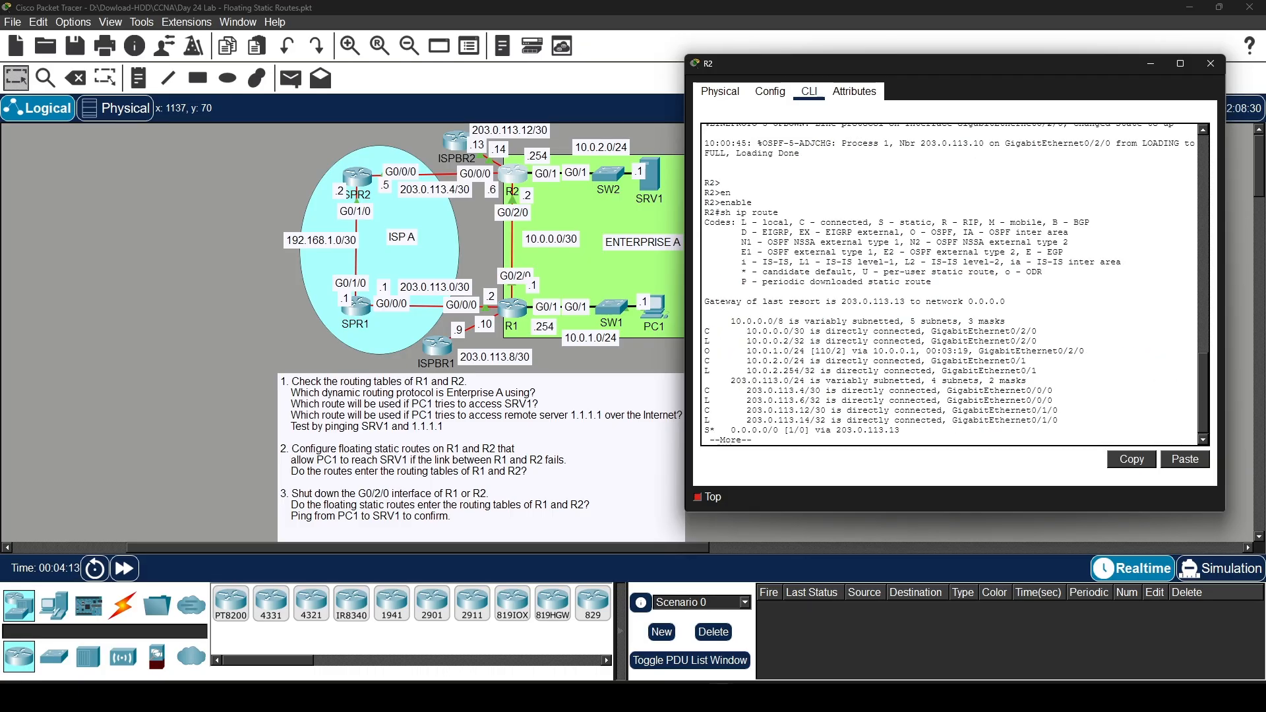
{"action": "left_click_drag", "start_coordinate": [704, 351], "coordinate": [1079, 350]}
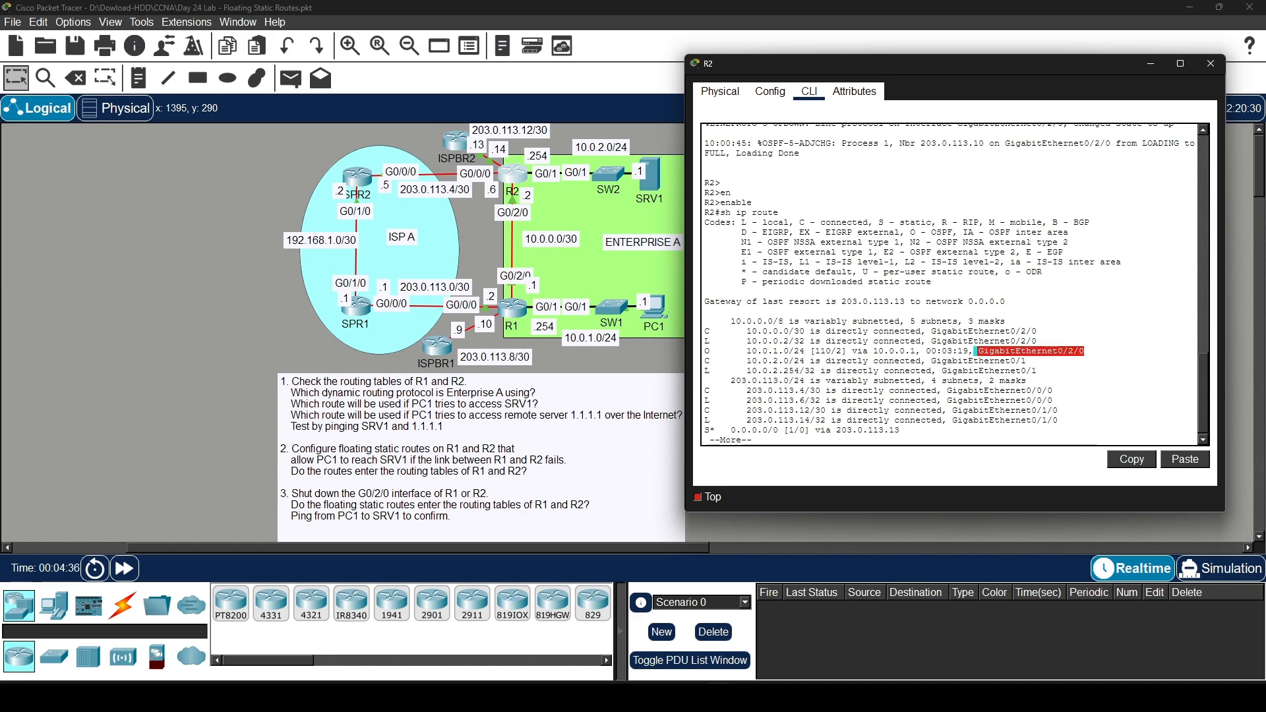
{"action": "left_click", "coordinate": [1217, 71]}
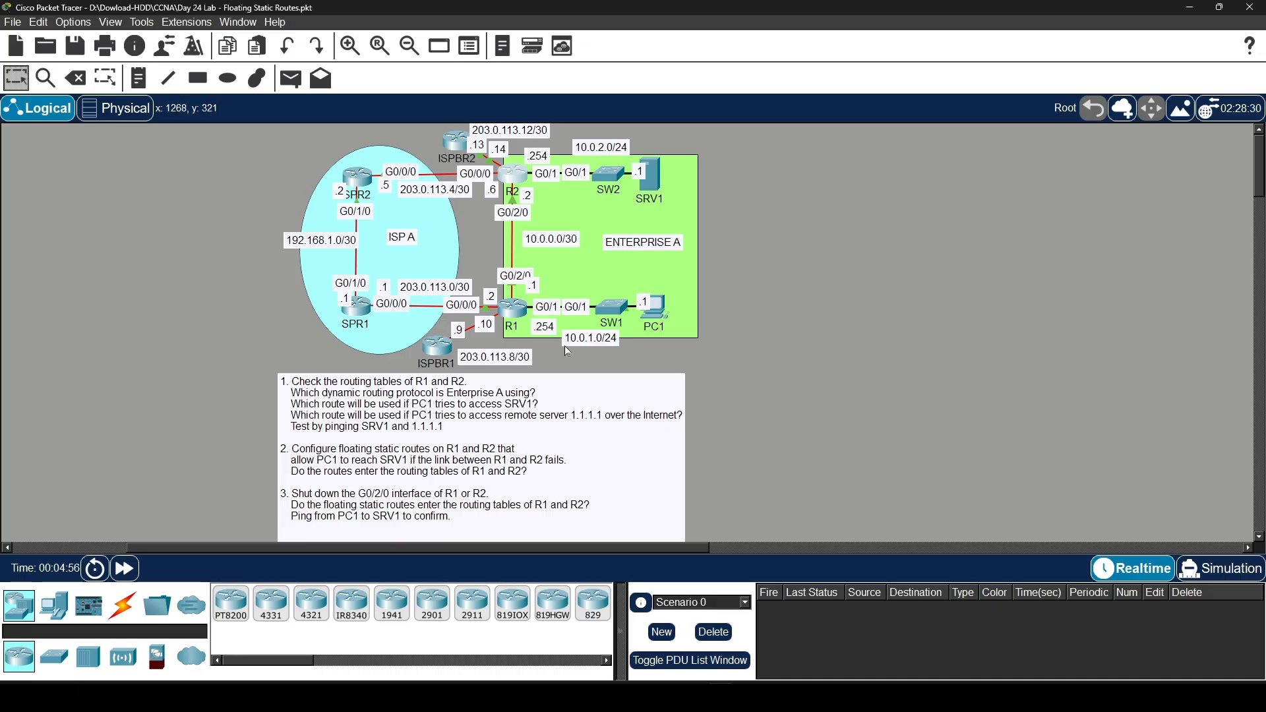
{"action": "left_click", "coordinate": [663, 307]}
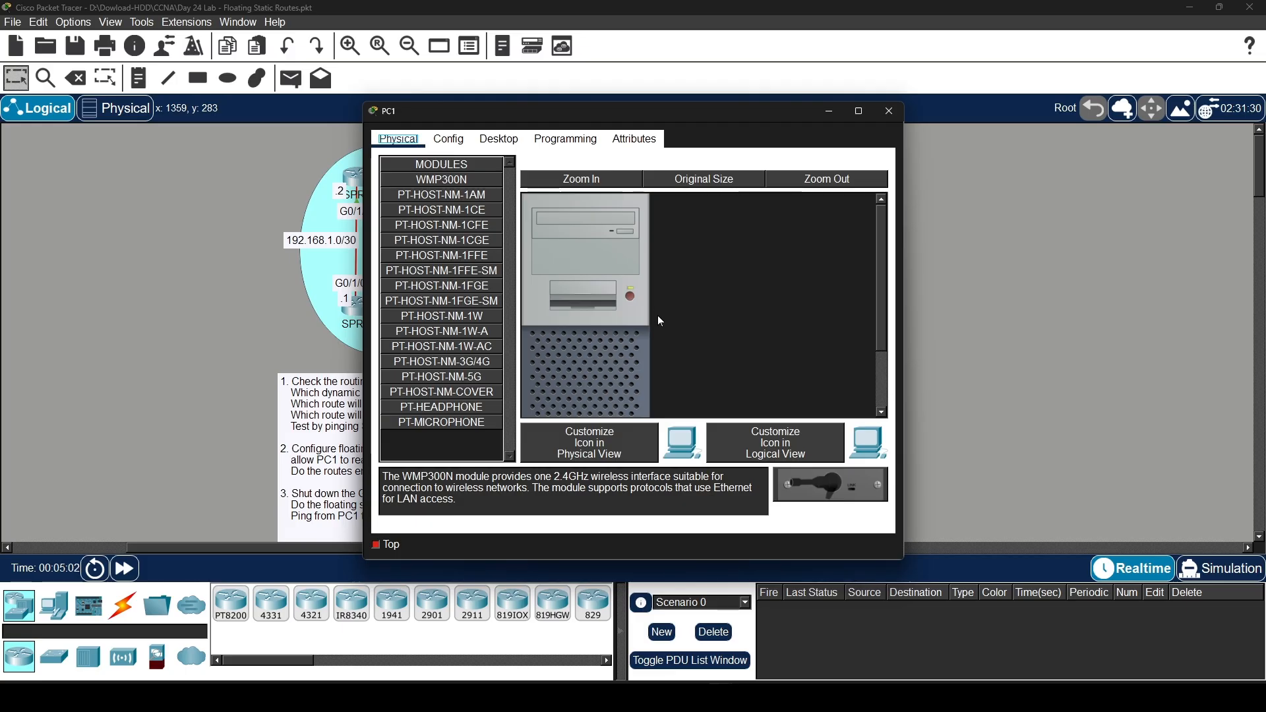
{"action": "left_click", "coordinate": [884, 113]}
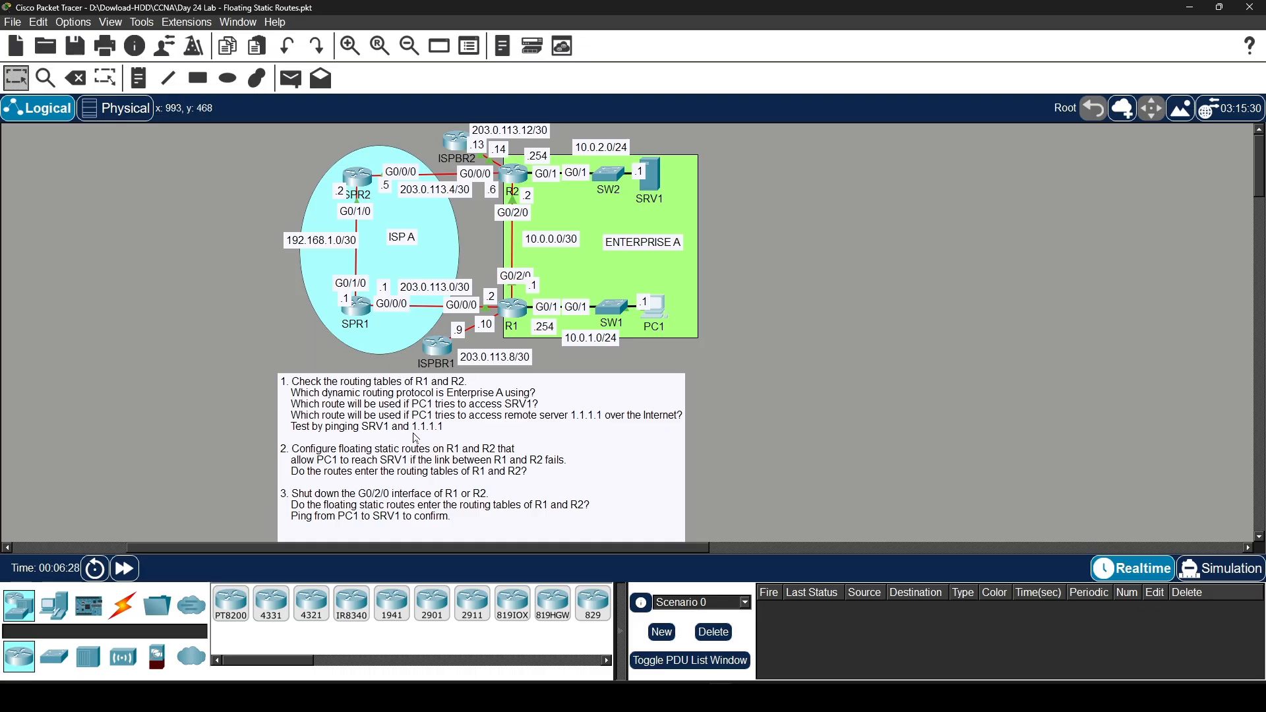
Check the interface configurations of router ISPBR1, from GigabitEthernet0/0 through GigabitEthernet0/0/0, and close its window
{"action": "left_click", "coordinate": [438, 358]}
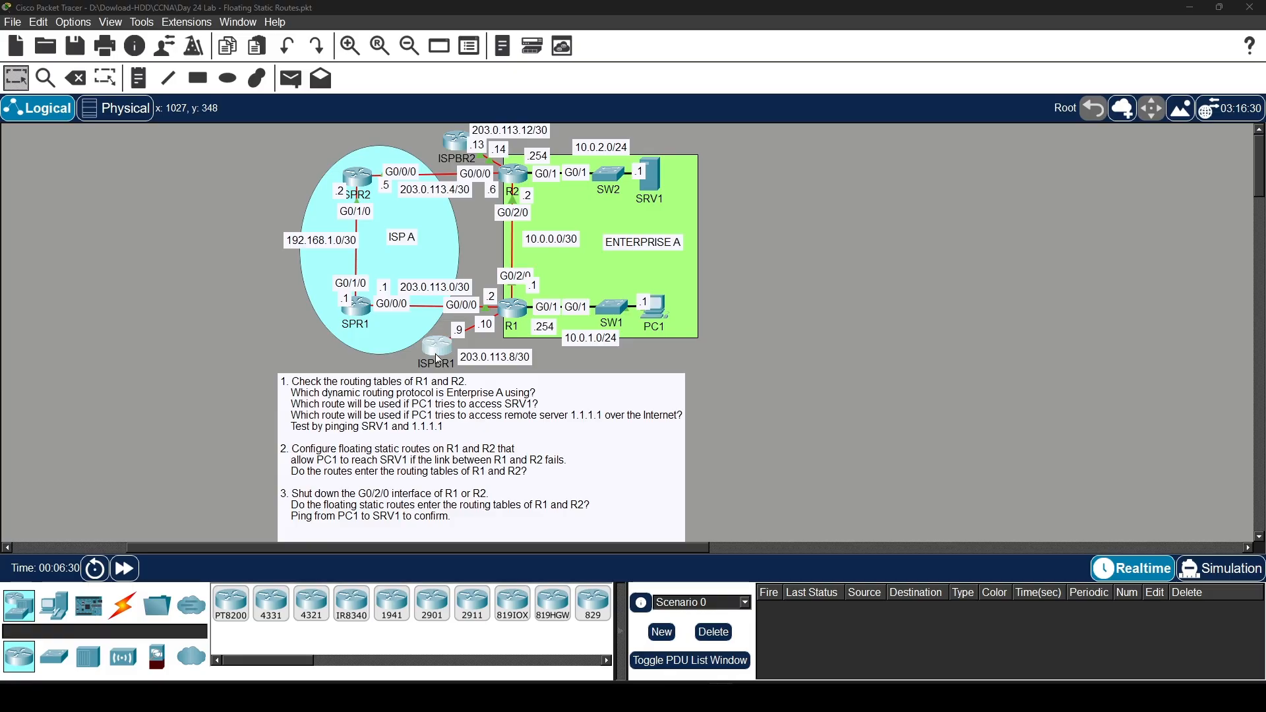
{"action": "left_click", "coordinate": [461, 145]}
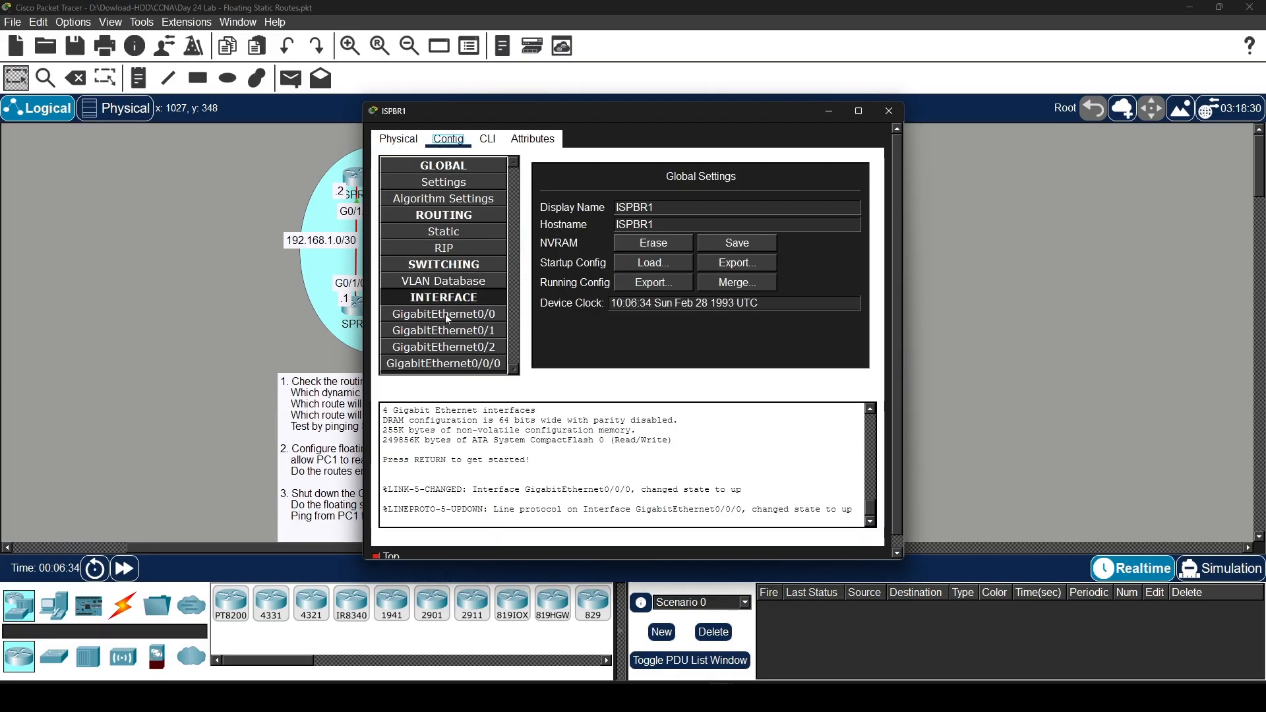
{"action": "left_click_drag", "start_coordinate": [550, 116], "coordinate": [783, 103]}
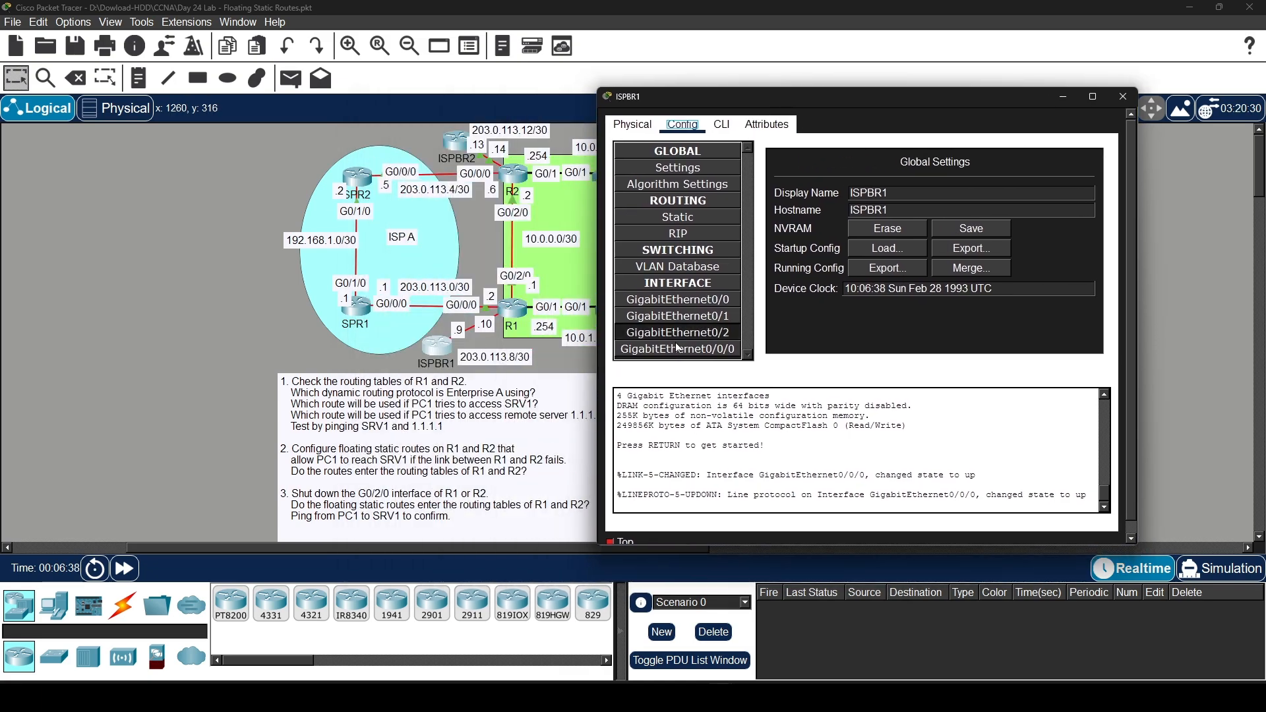
{"action": "left_click", "coordinate": [714, 302]}
{"action": "left_click", "coordinate": [707, 316]}
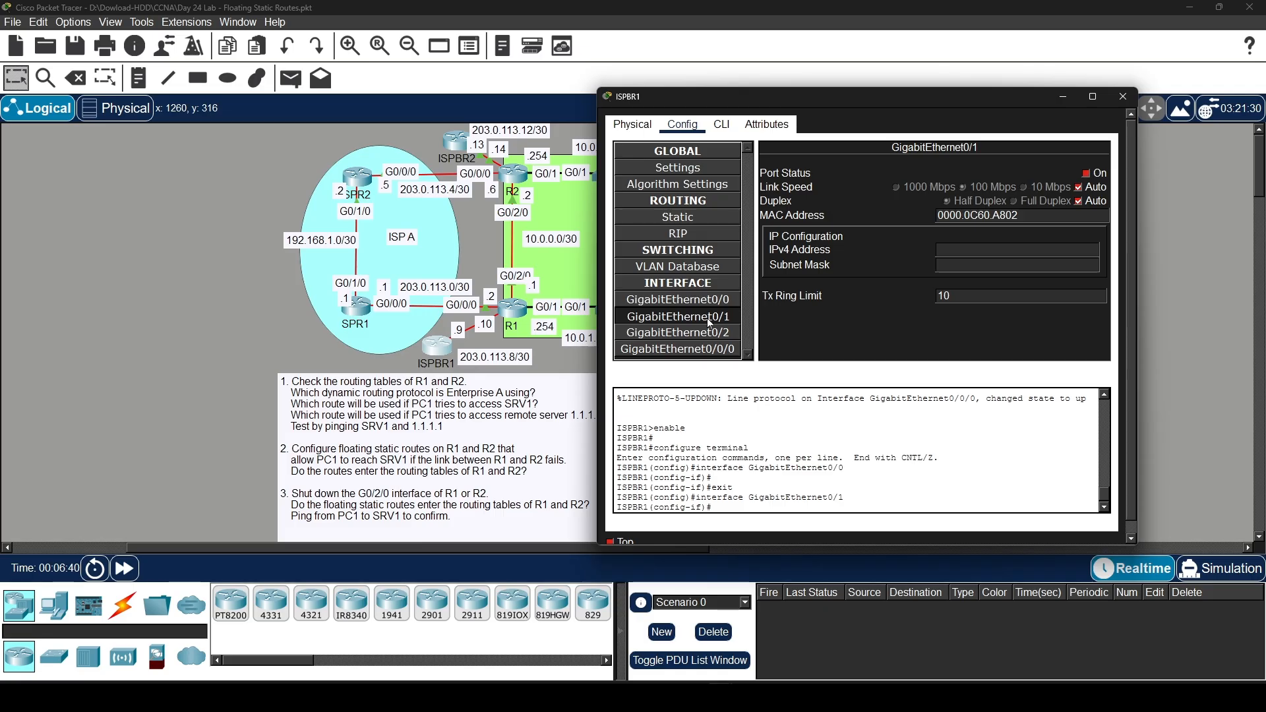
{"action": "left_click", "coordinate": [707, 331]}
{"action": "left_click", "coordinate": [707, 349]}
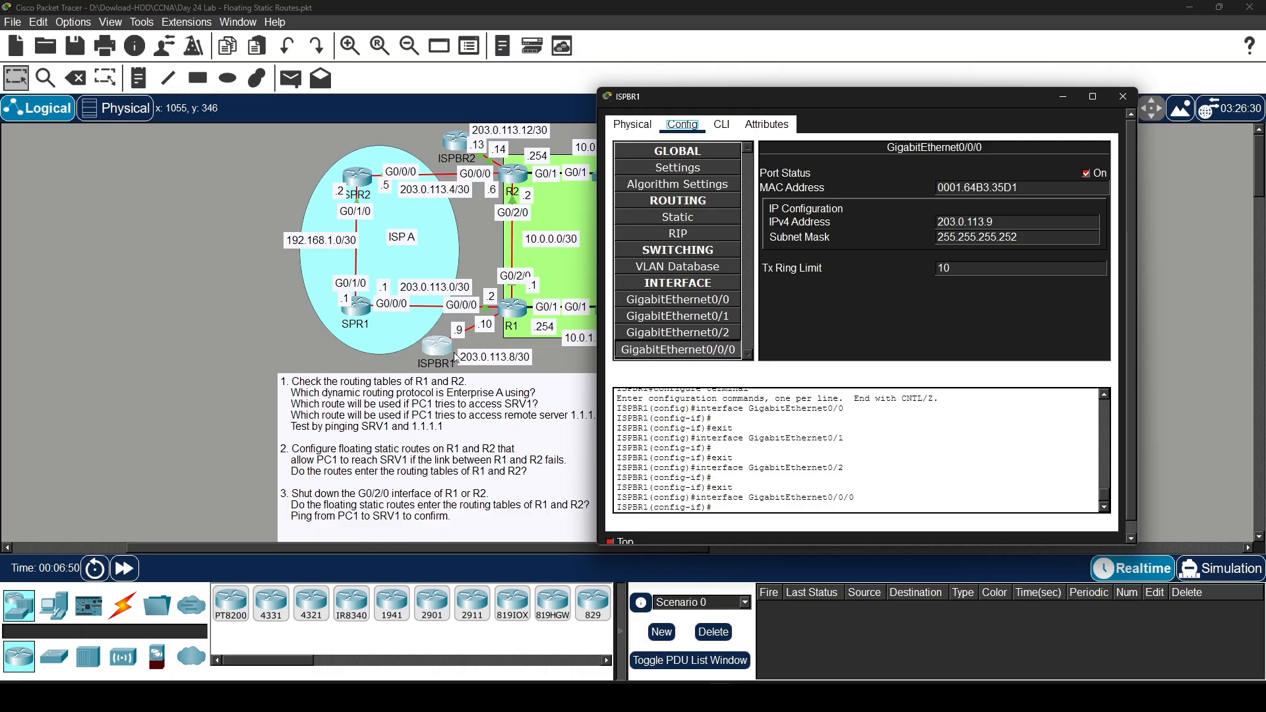
{"action": "left_click", "coordinate": [1123, 97]}
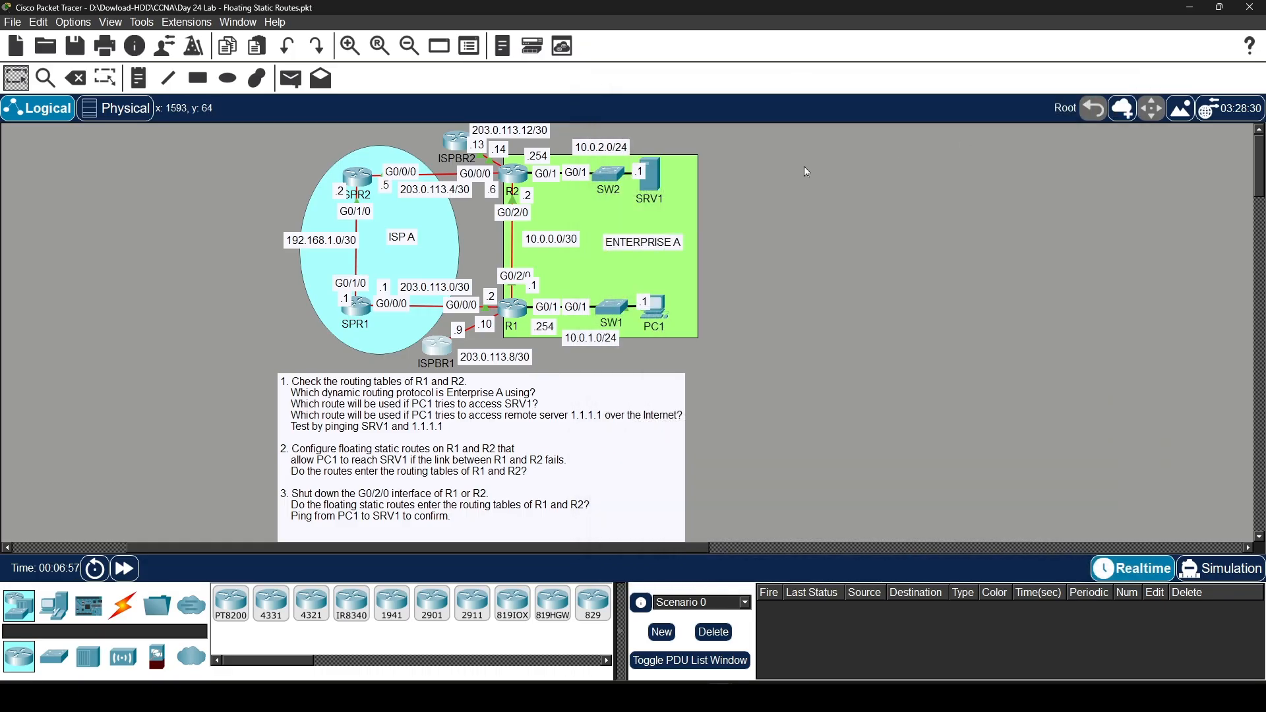
Check the IPv4 address of server SRV1's FastEthernet0 interface and close the server window
{"action": "left_click", "coordinate": [653, 187]}
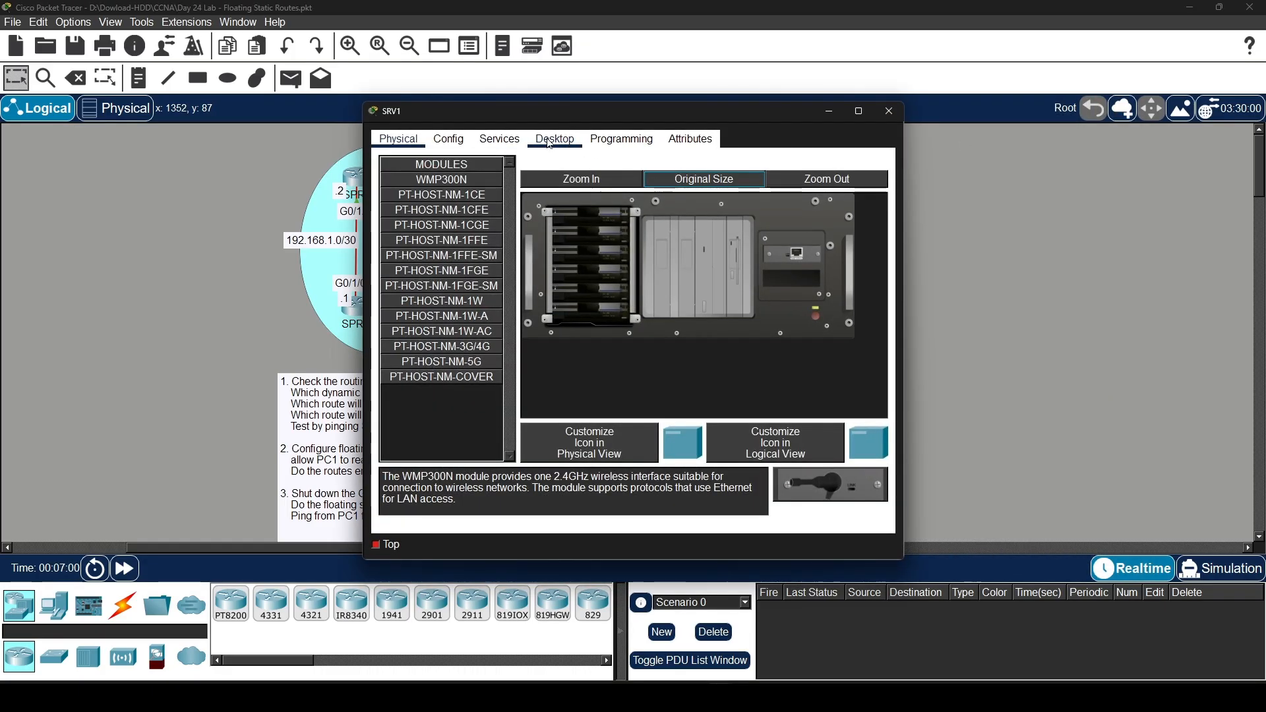
{"action": "left_click", "coordinate": [501, 141]}
{"action": "left_click", "coordinate": [454, 141]}
{"action": "left_click", "coordinate": [436, 232]}
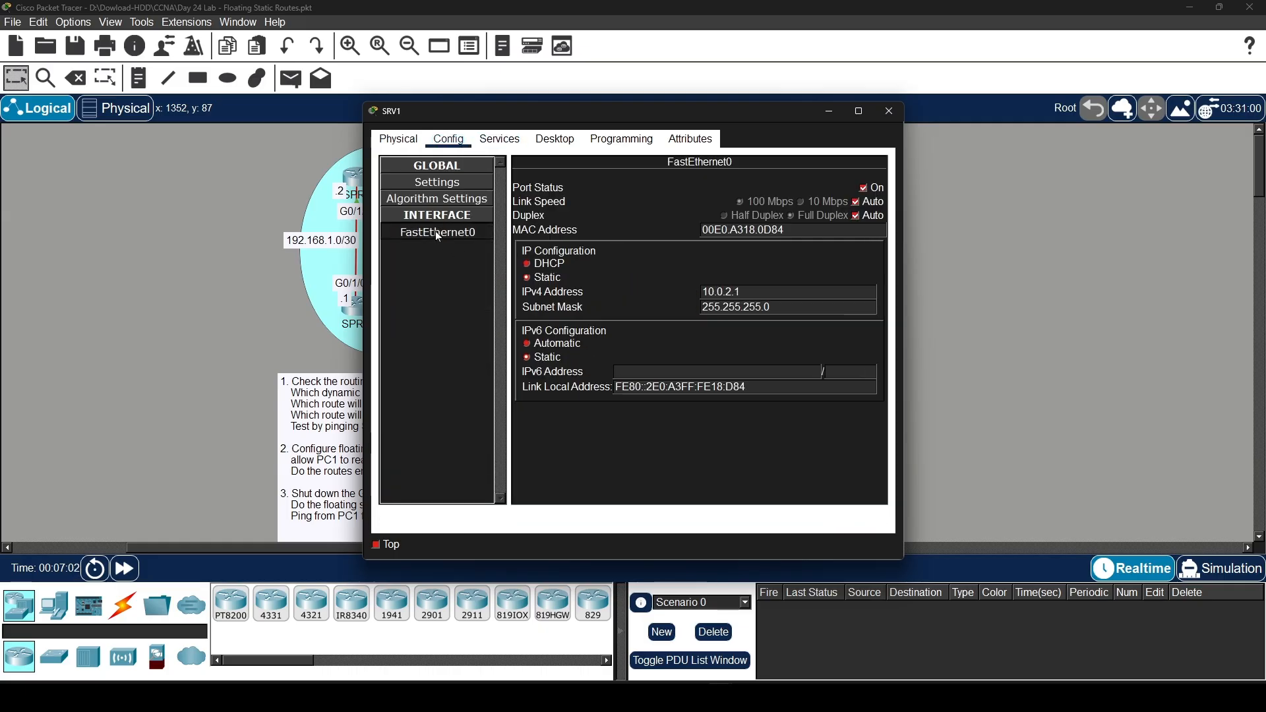
{"action": "left_click_drag", "start_coordinate": [742, 292], "coordinate": [683, 297]}
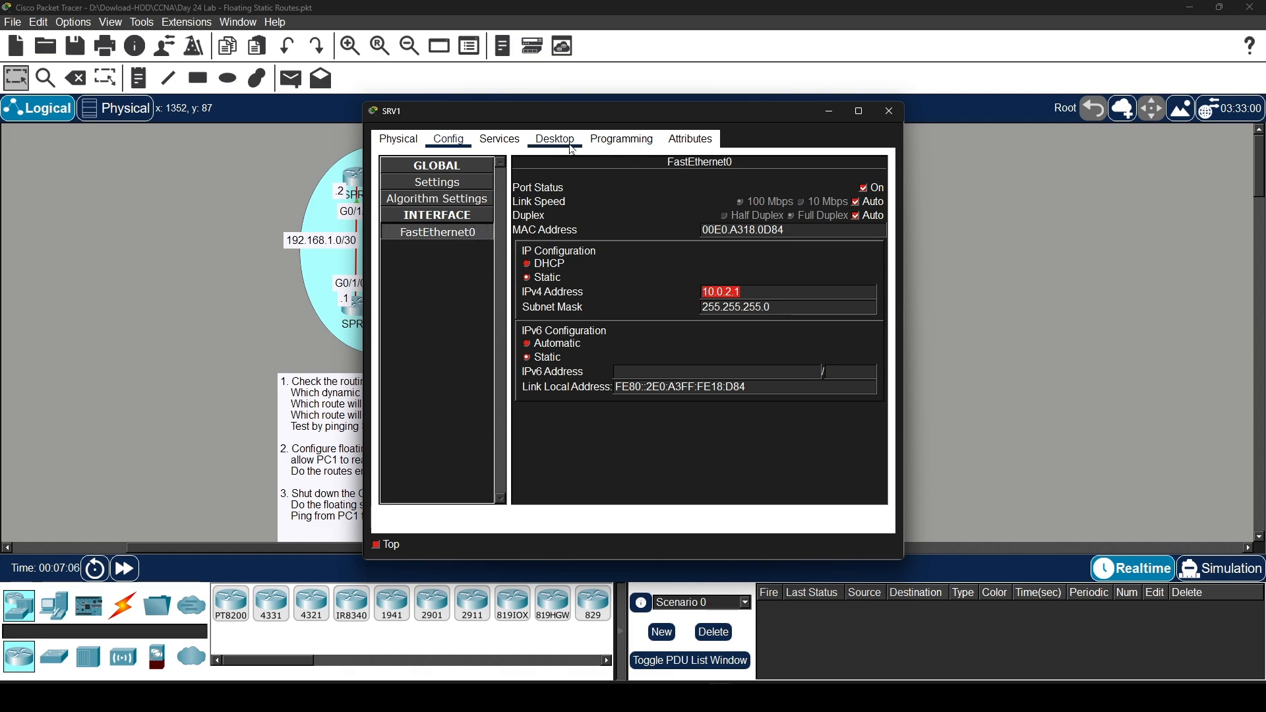
{"action": "left_click", "coordinate": [890, 110]}
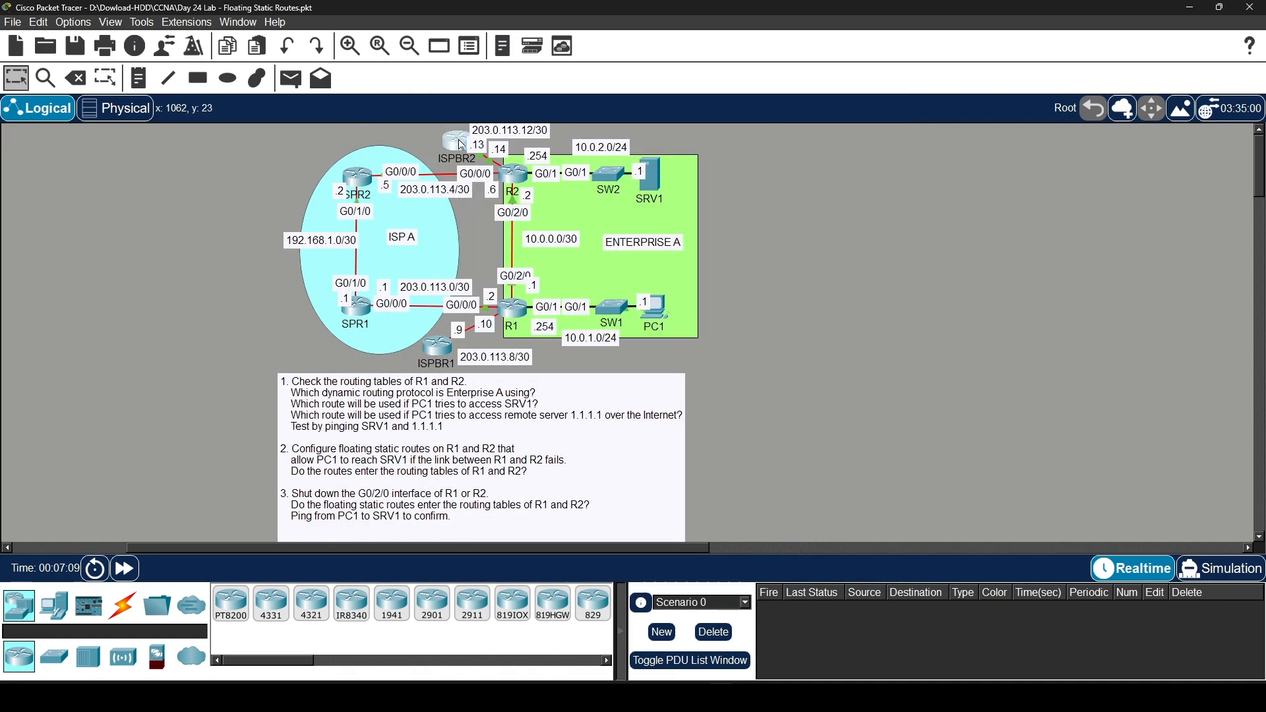
Check the IPv4 settings of router ISPBR2's interfaces, including GigabitEthernet0/0/0, and close its window
{"action": "left_click", "coordinate": [462, 145]}
{"action": "left_click", "coordinate": [498, 140]}
{"action": "left_click", "coordinate": [448, 139]}
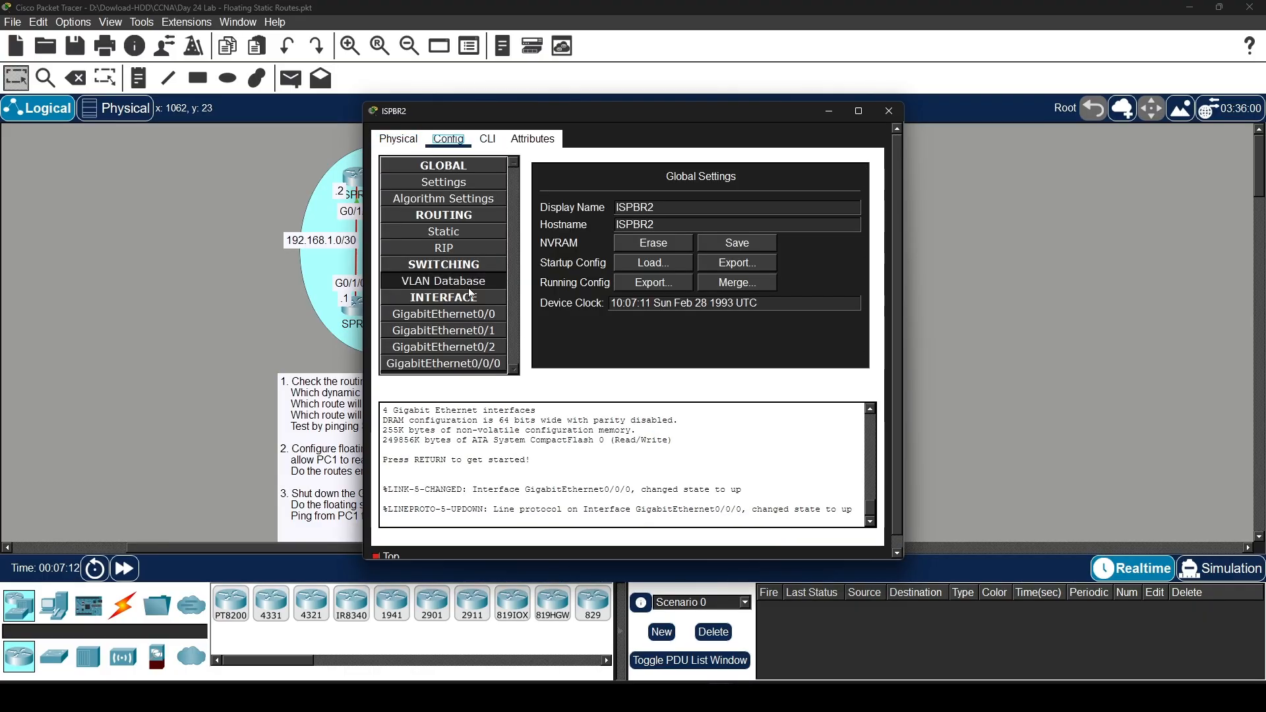
{"action": "left_click", "coordinate": [471, 332]}
{"action": "left_click", "coordinate": [473, 348]}
{"action": "left_click", "coordinate": [475, 365]}
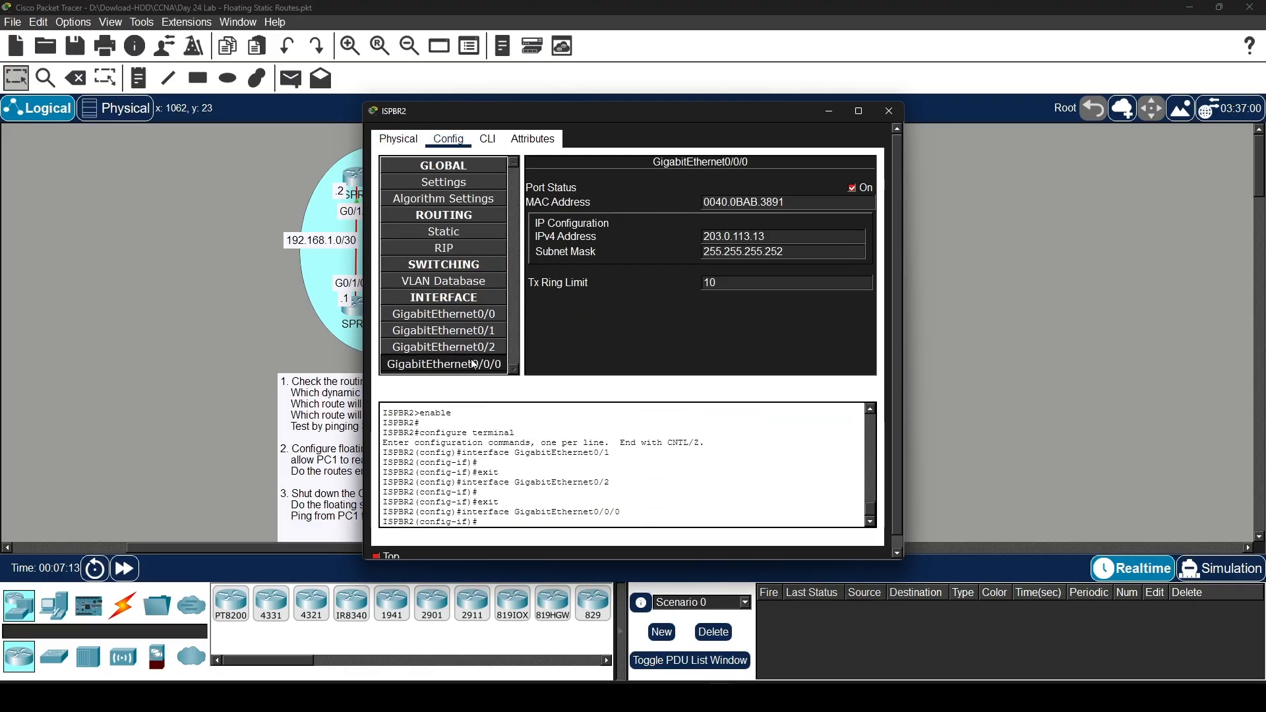
{"action": "left_click", "coordinate": [888, 112]}
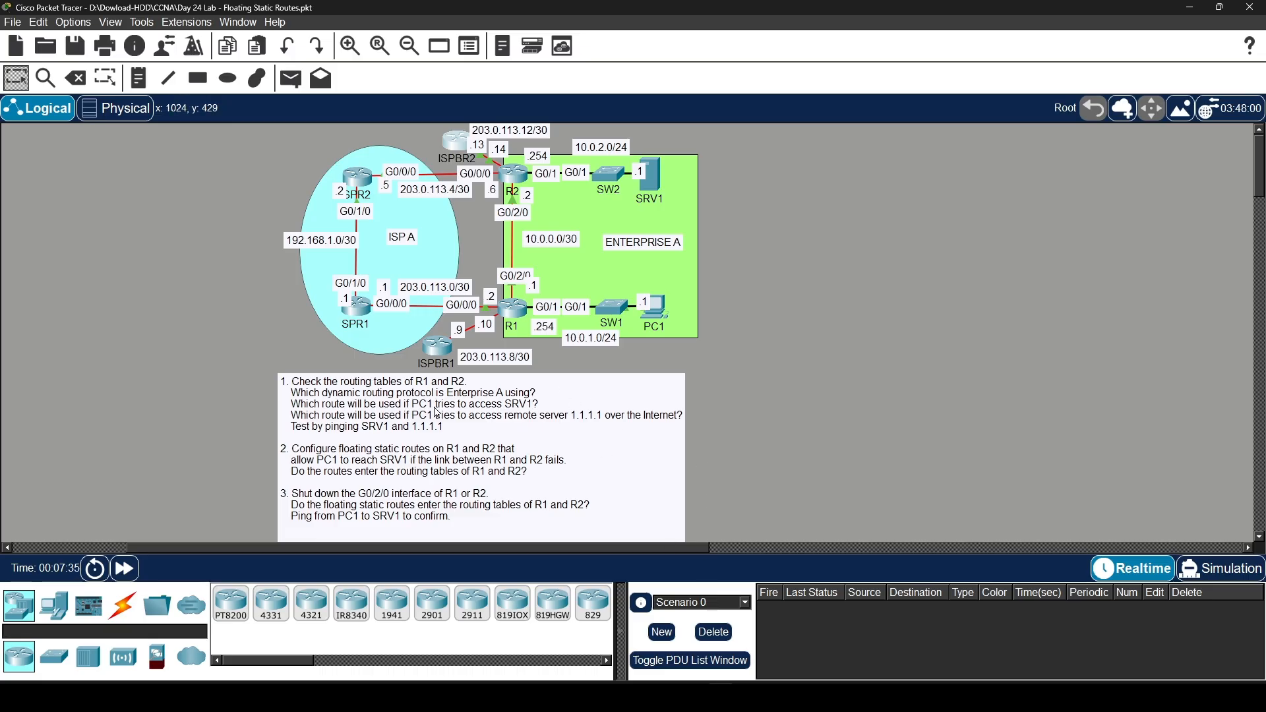
Ping SRV1 at 10.0.2.1 from PC1's Command Prompt
{"action": "left_click", "coordinate": [661, 310]}
{"action": "left_click", "coordinate": [500, 139]}
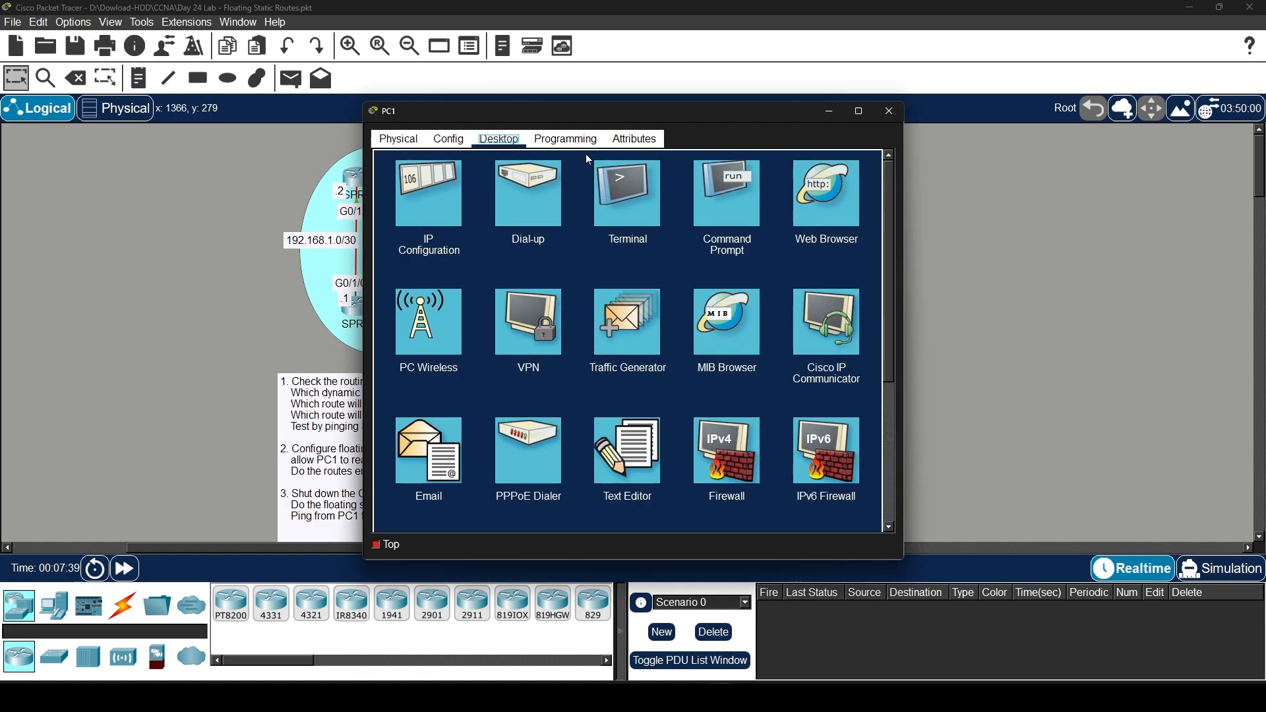
{"action": "left_click", "coordinate": [728, 197]}
{"action": "left_click_drag", "start_coordinate": [657, 115], "coordinate": [998, 98]}
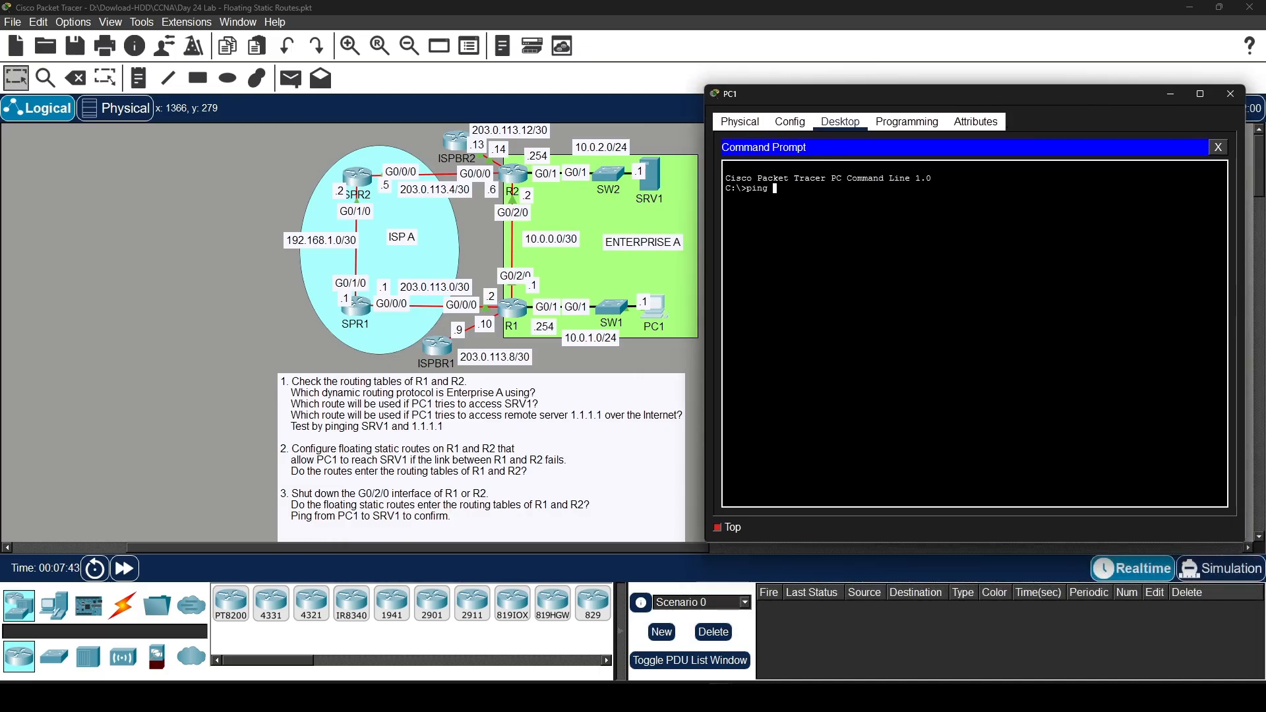
{"action": "type", "text": "ping 10.0.2.1"}
{"action": "key", "text": "Return"}
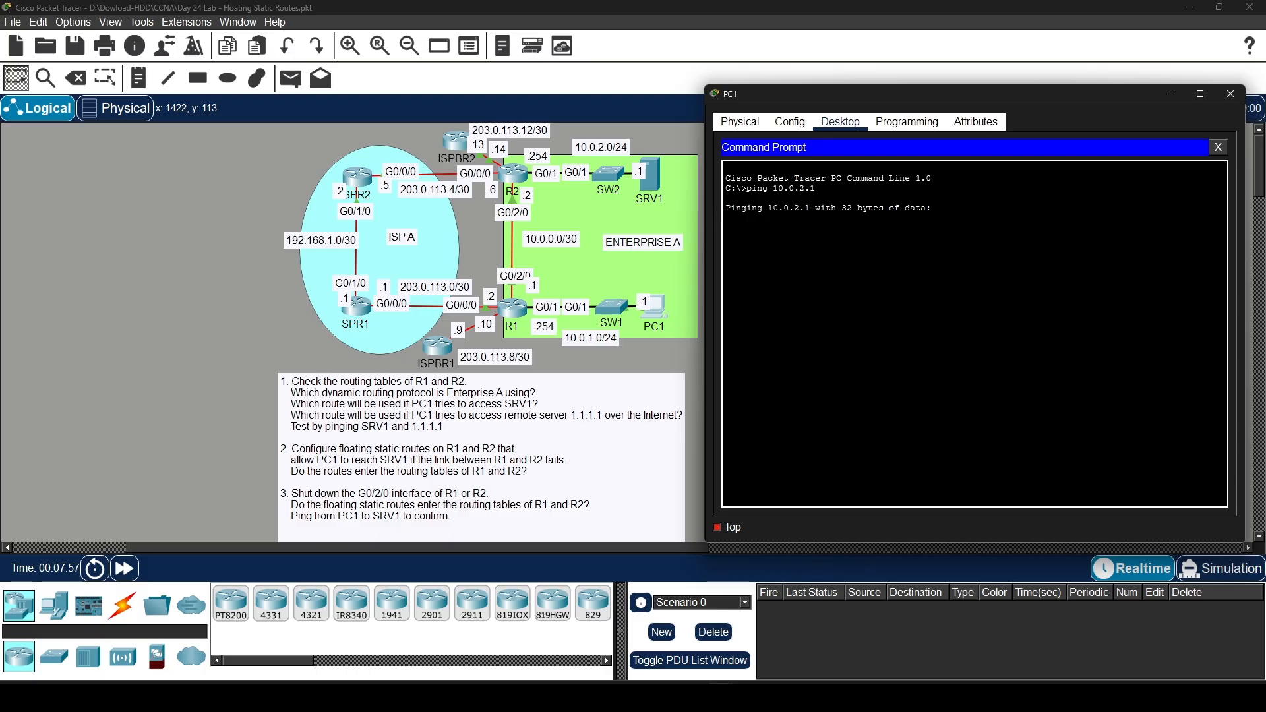
Fast-forward the simulation time and return to PC1's Command Prompt to check the ping to 10.0.2.1
{"action": "left_click", "coordinate": [130, 577]}
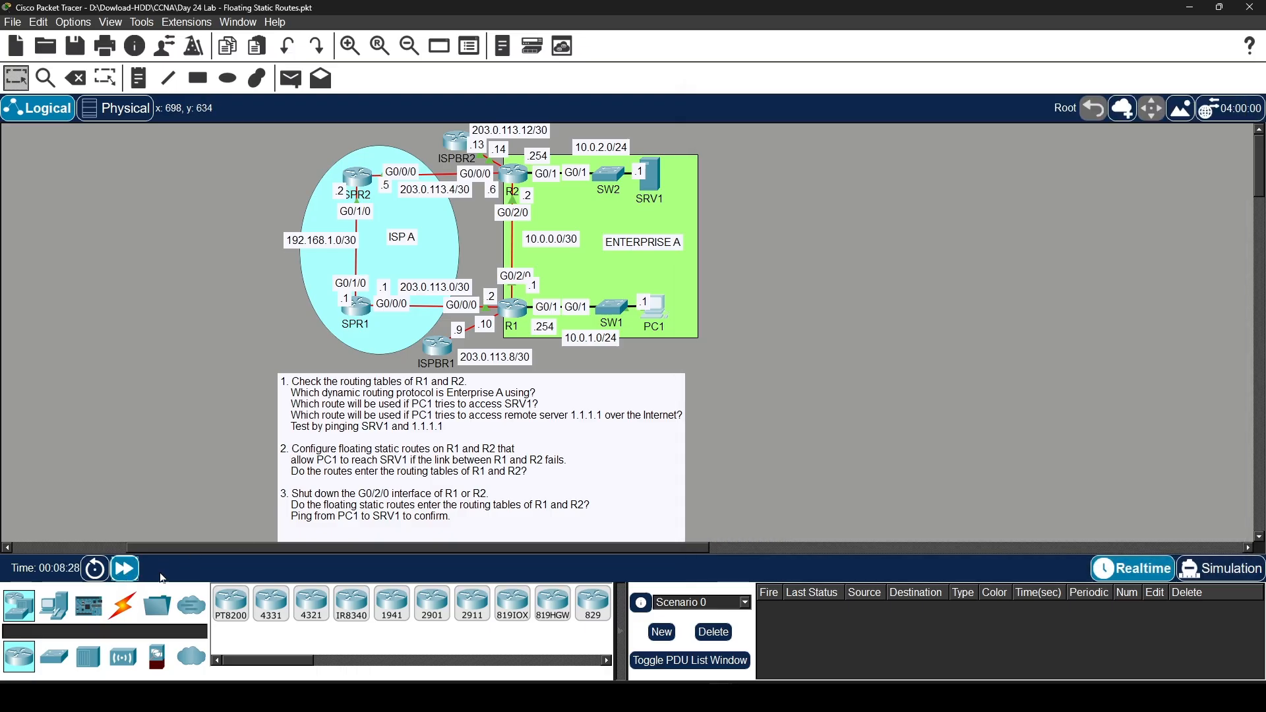
{"action": "left_click", "coordinate": [649, 176]}
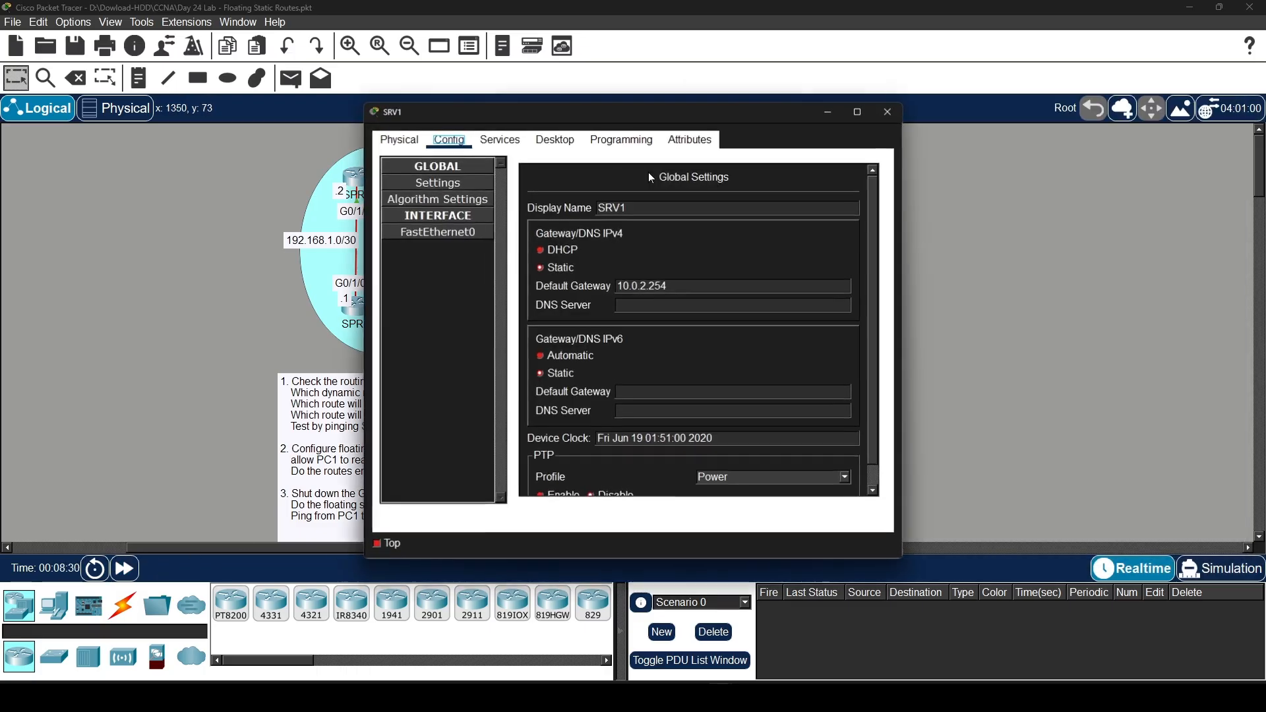
{"action": "left_click", "coordinate": [888, 112]}
{"action": "left_click", "coordinate": [658, 306]}
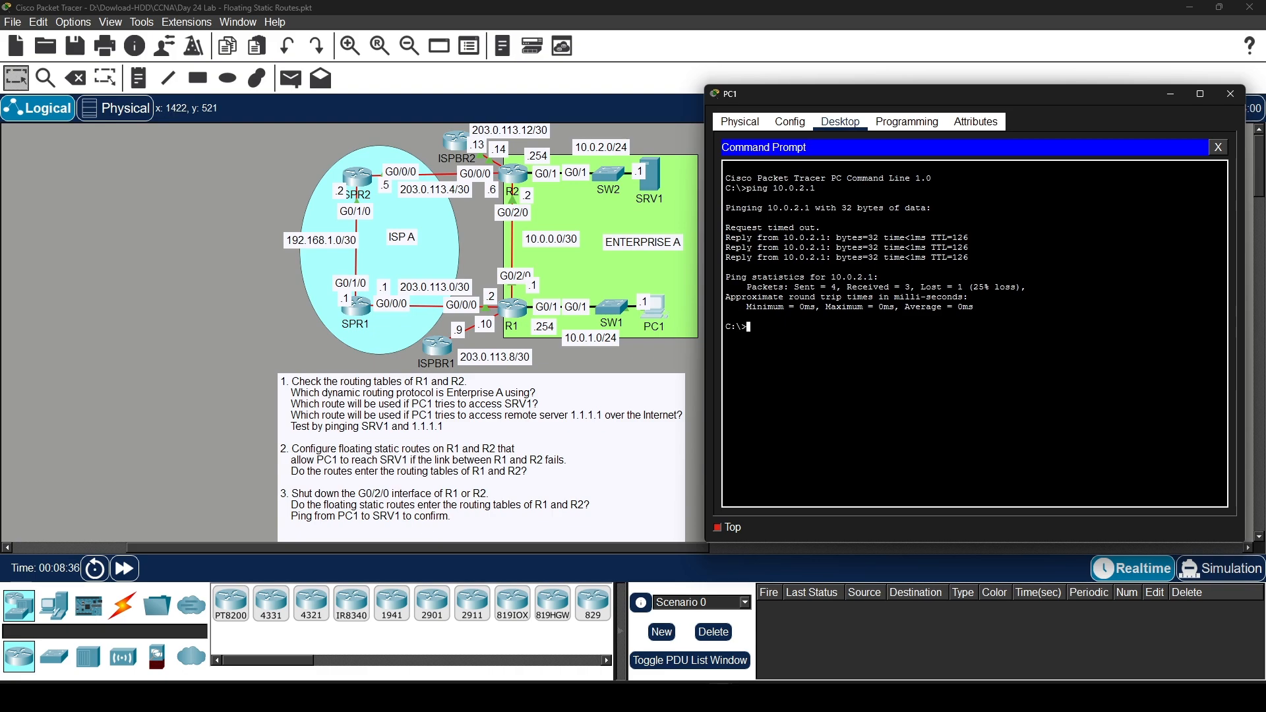
Close PC1's window, switch to Simulation mode and widen the Simulation Panel to show all event list columns
{"action": "left_click", "coordinate": [1231, 95]}
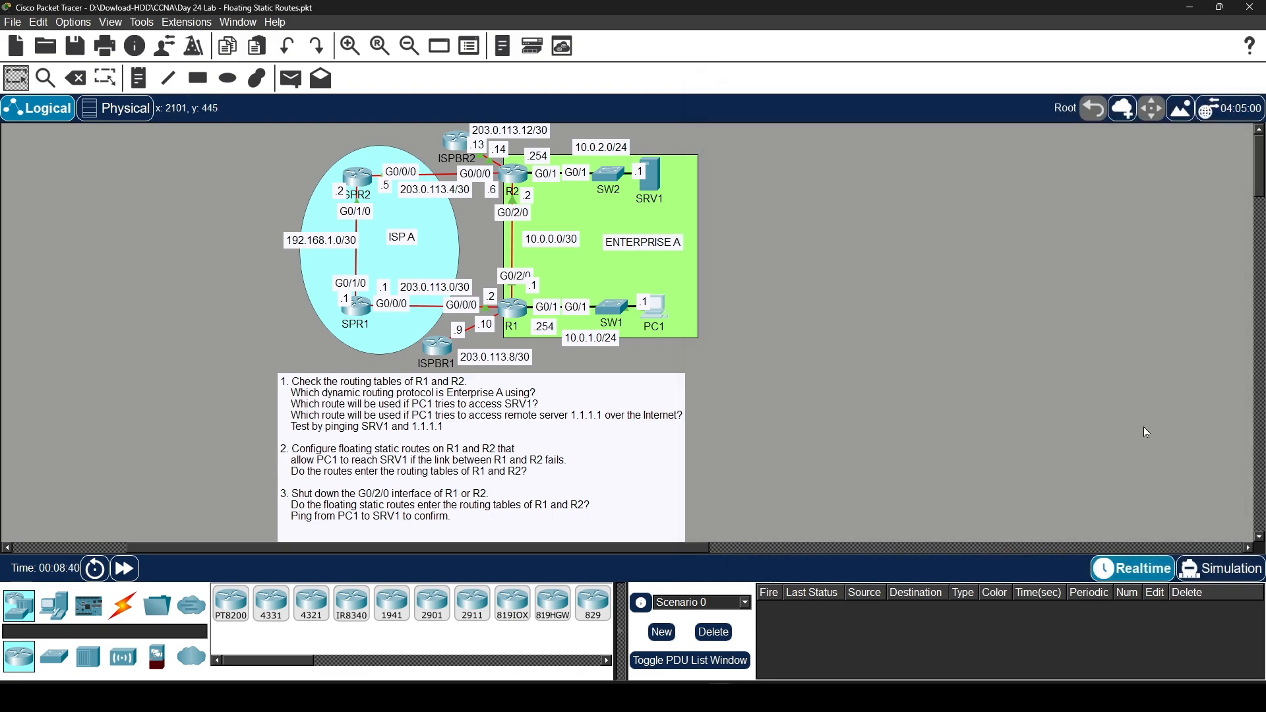
{"action": "key", "text": "shift+s"}
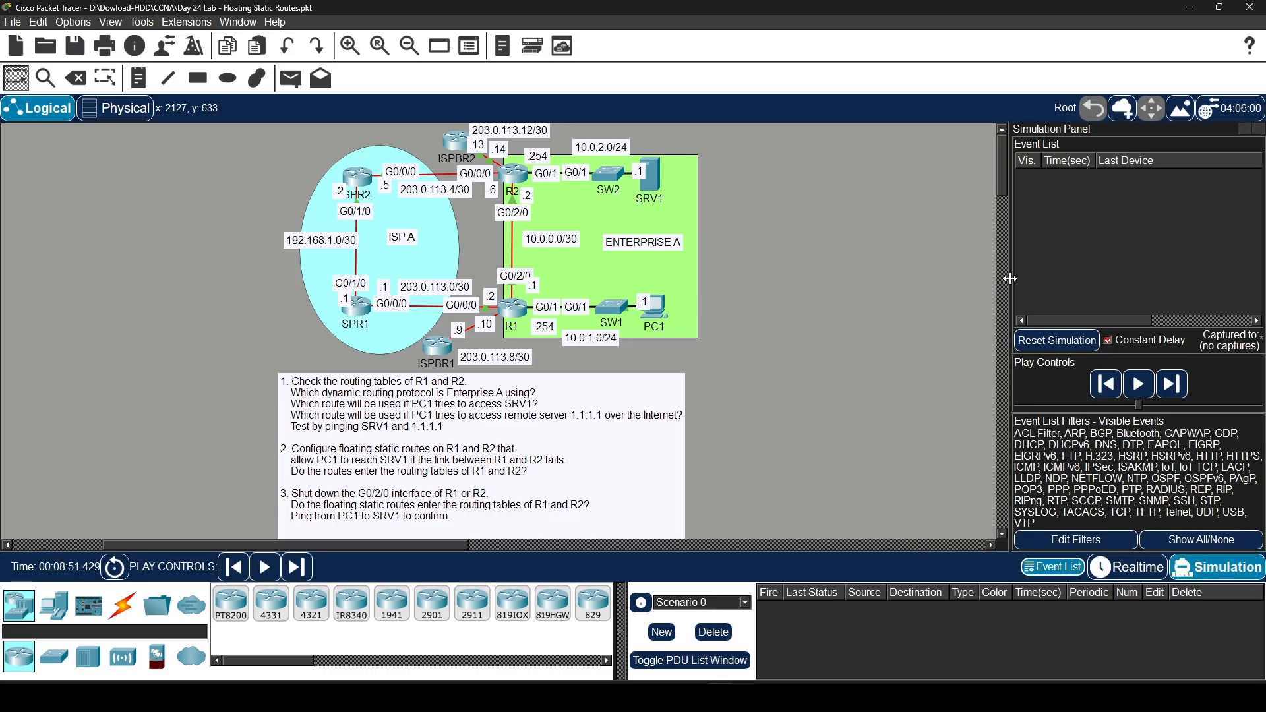
{"action": "left_click_drag", "start_coordinate": [1009, 284], "coordinate": [737, 284]}
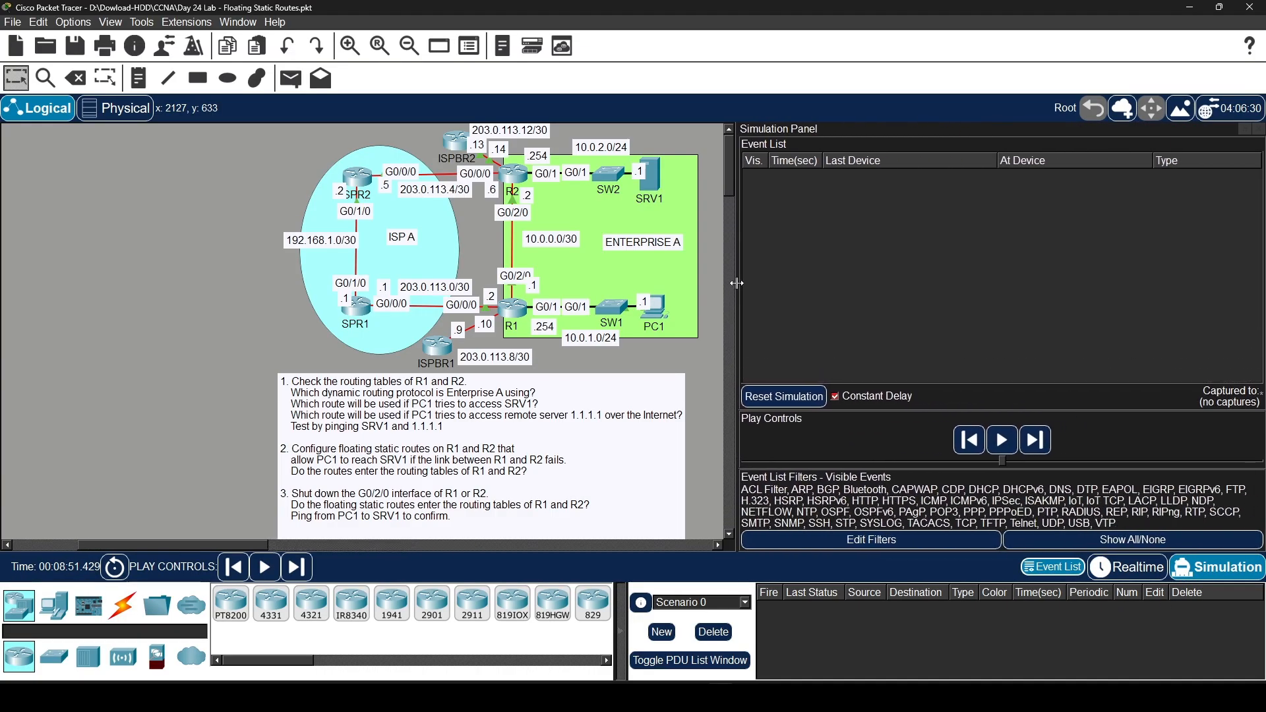
Ping 10.0.2.1 again from PC1's Command Prompt in Simulation mode and move the window clear of the topology
{"action": "left_click", "coordinate": [648, 311]}
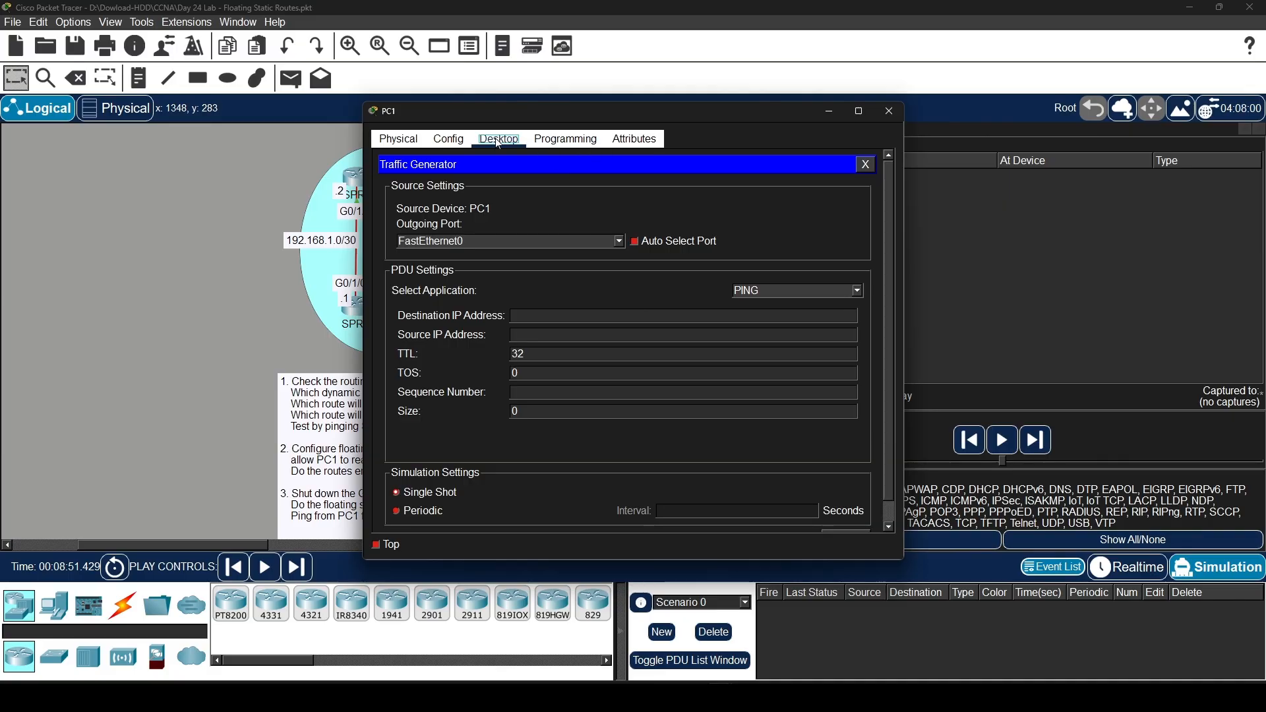
{"action": "scroll", "coordinate": [681, 260], "scroll_direction": "down", "scroll_amount": 1}
{"action": "scroll", "coordinate": [870, 198], "scroll_direction": "up", "scroll_amount": 1}
{"action": "left_click", "coordinate": [876, 165]}
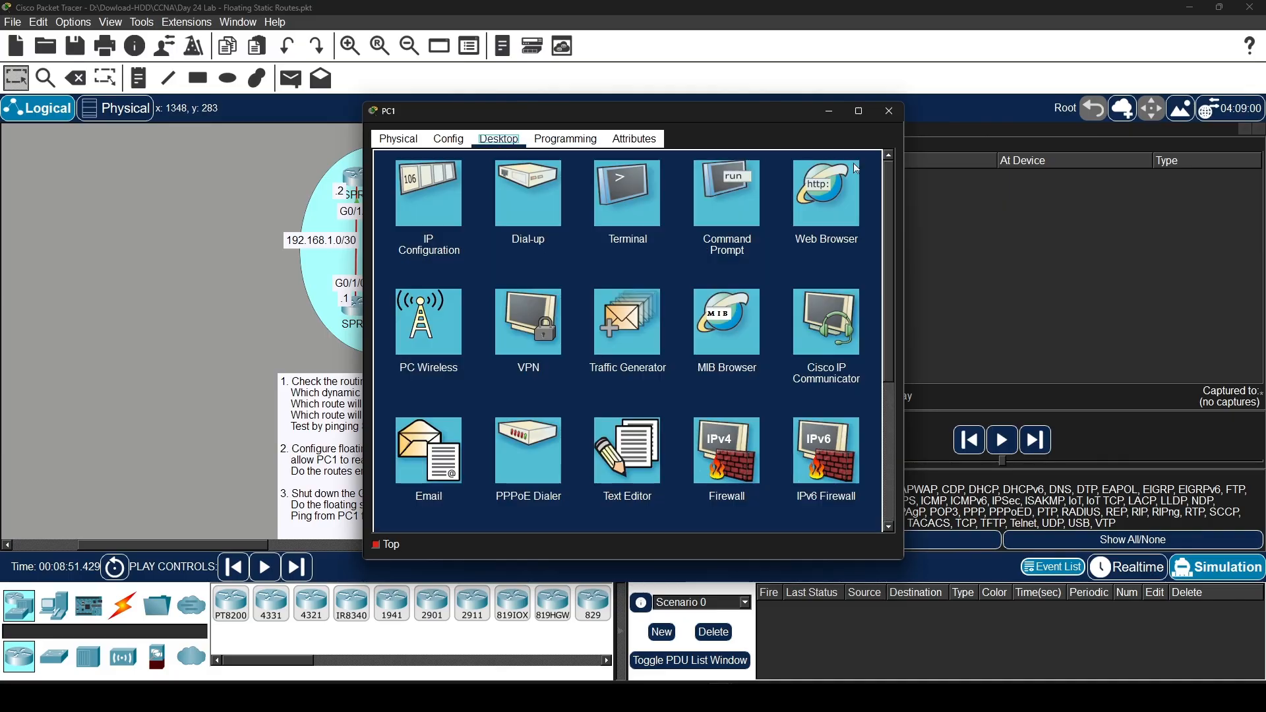
{"action": "left_click", "coordinate": [734, 190]}
{"action": "key", "text": "Up"}
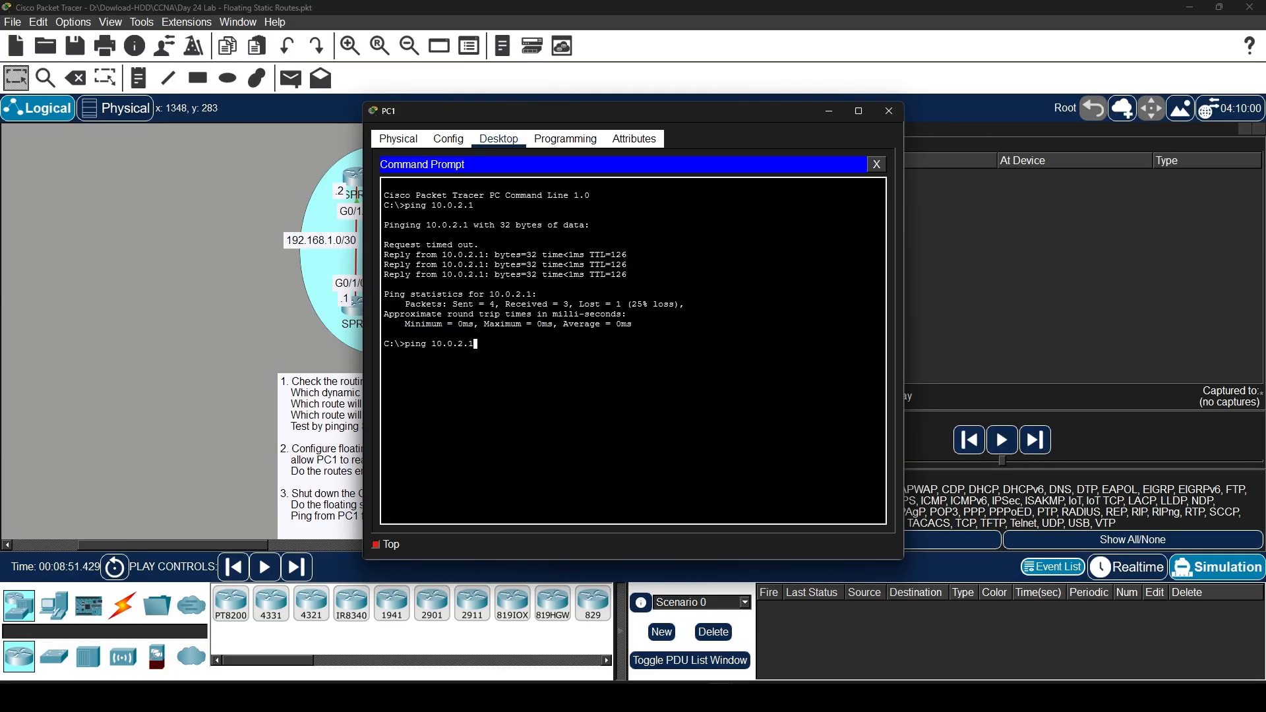
{"action": "key", "text": "Return"}
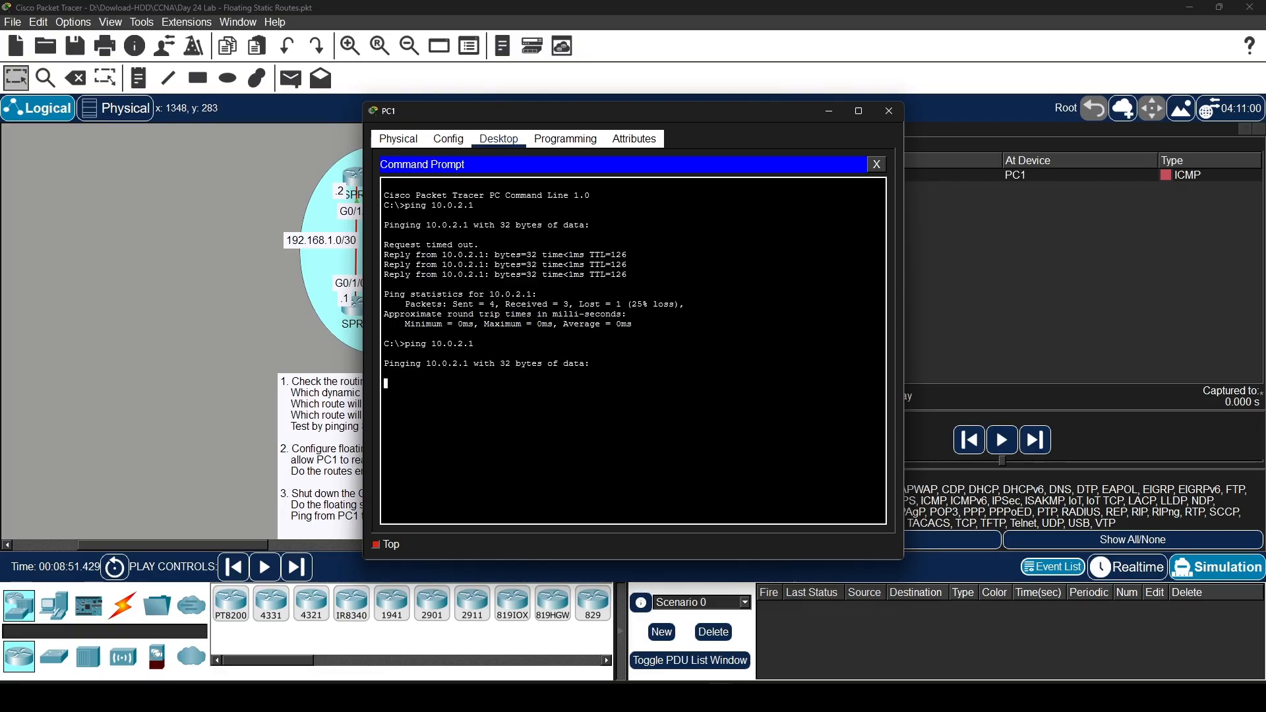
{"action": "left_click_drag", "start_coordinate": [565, 117], "coordinate": [535, 393]}
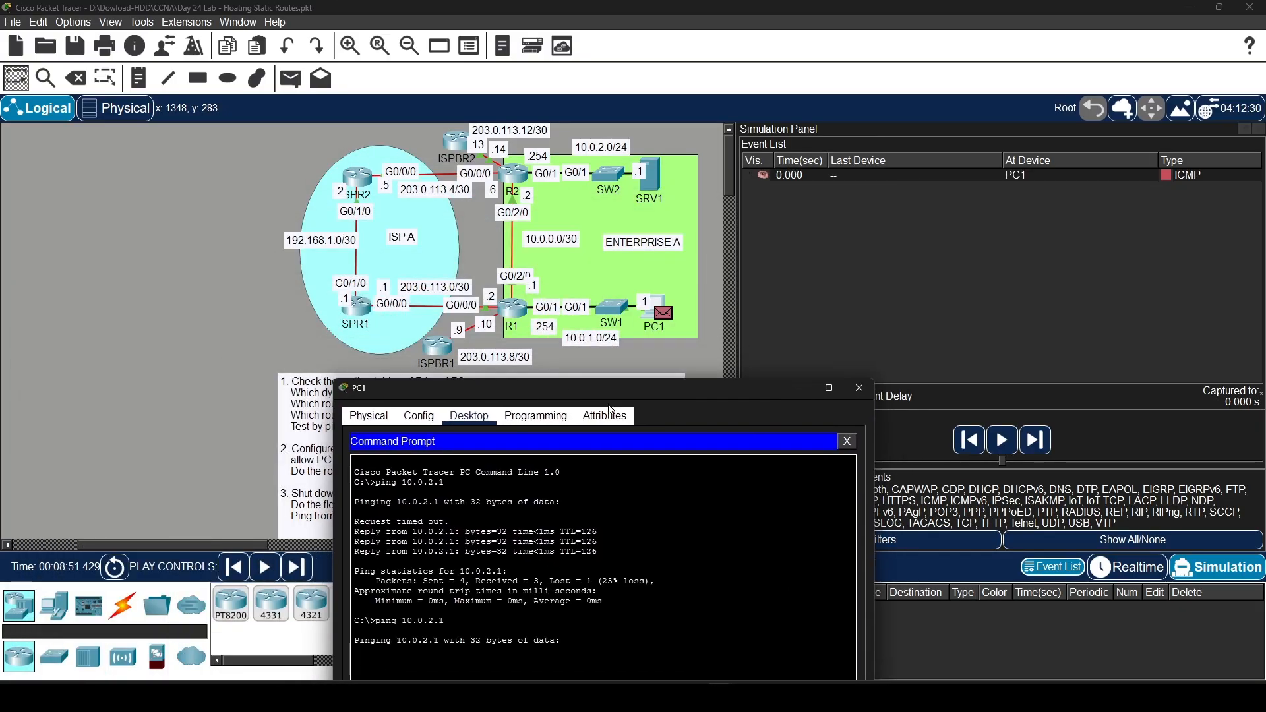
Advance the simulation event by event to trace the first ICMP packet from PC1 to SRV1 and back
{"action": "left_click", "coordinate": [1046, 449]}
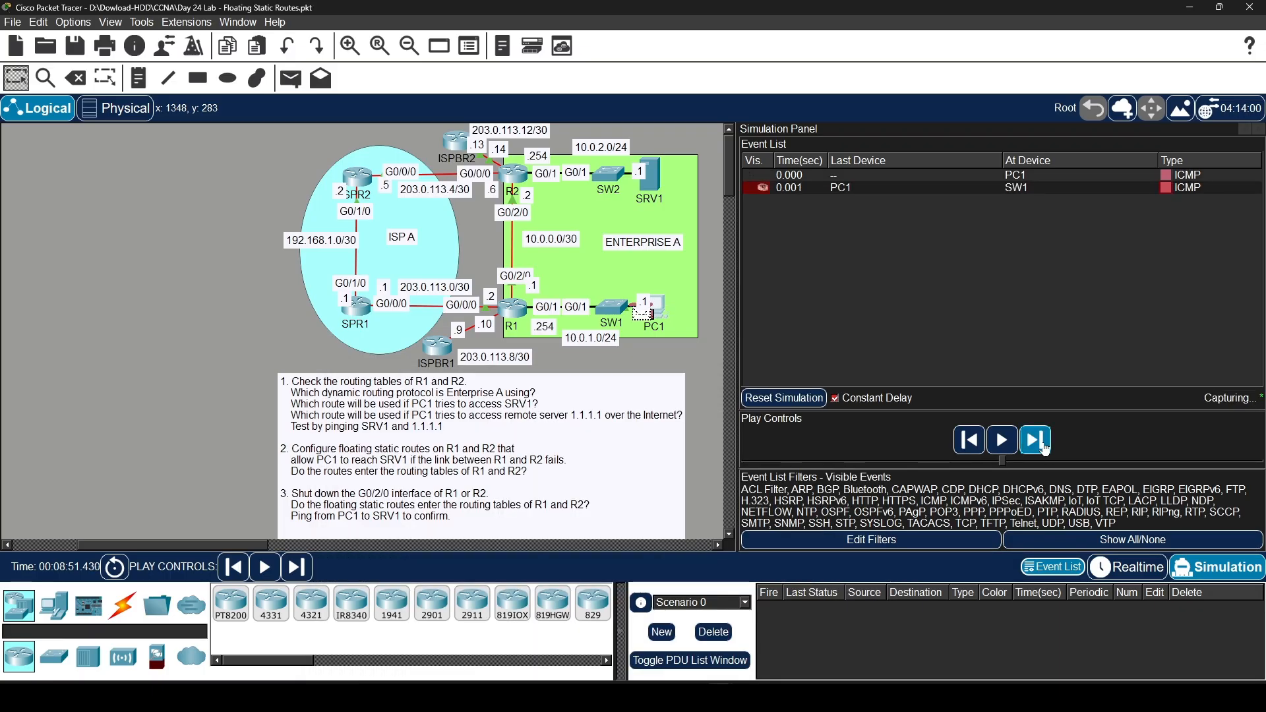
{"action": "left_click", "coordinate": [1047, 449]}
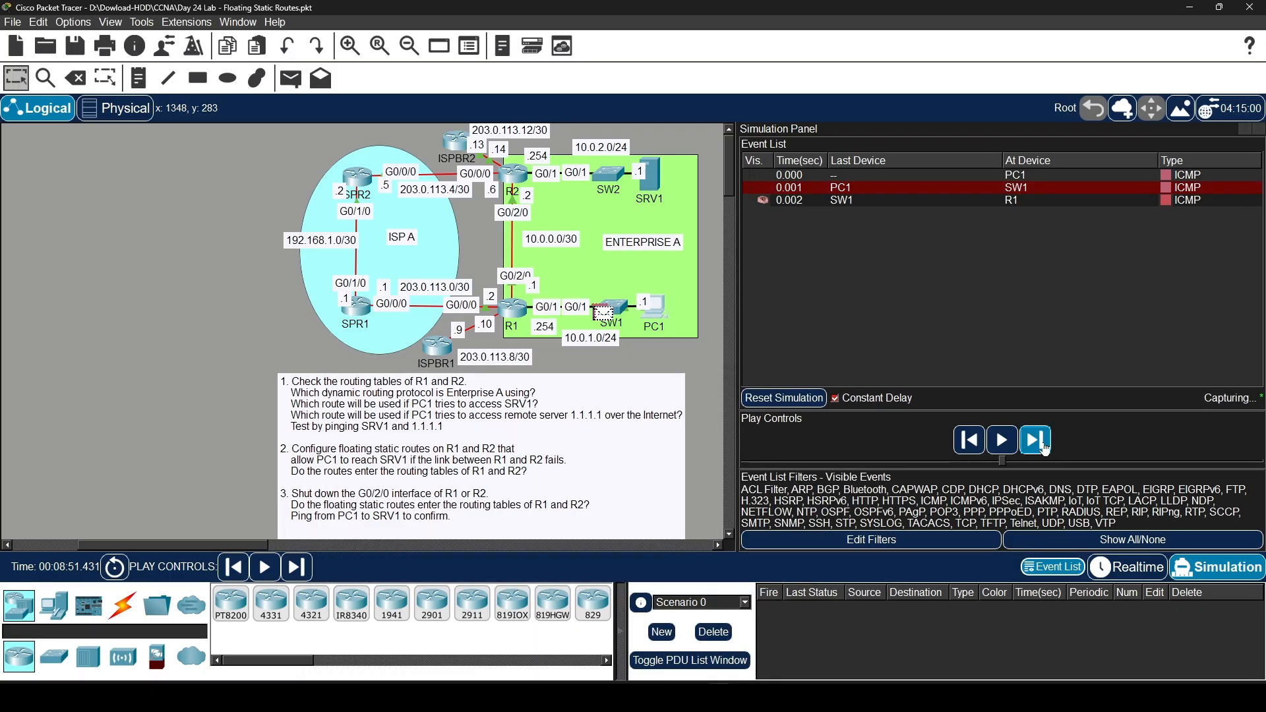
{"action": "left_click", "coordinate": [1046, 450]}
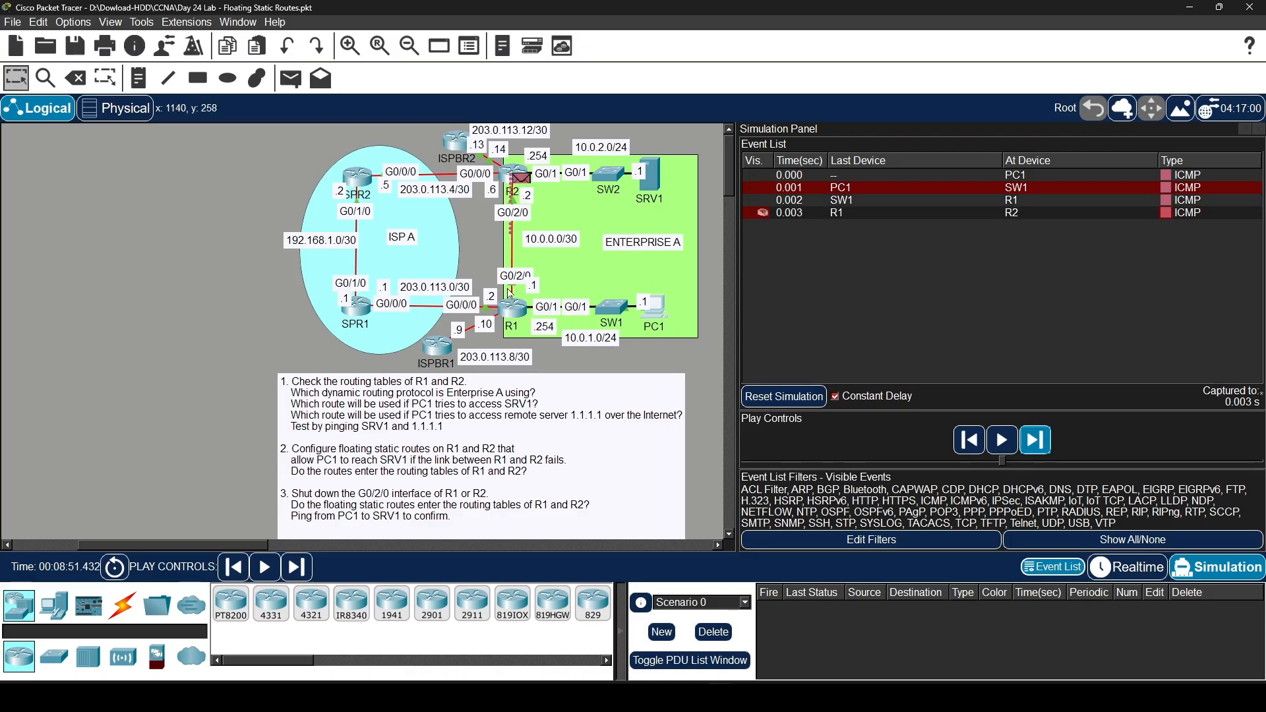
{"action": "left_click", "coordinate": [1040, 440]}
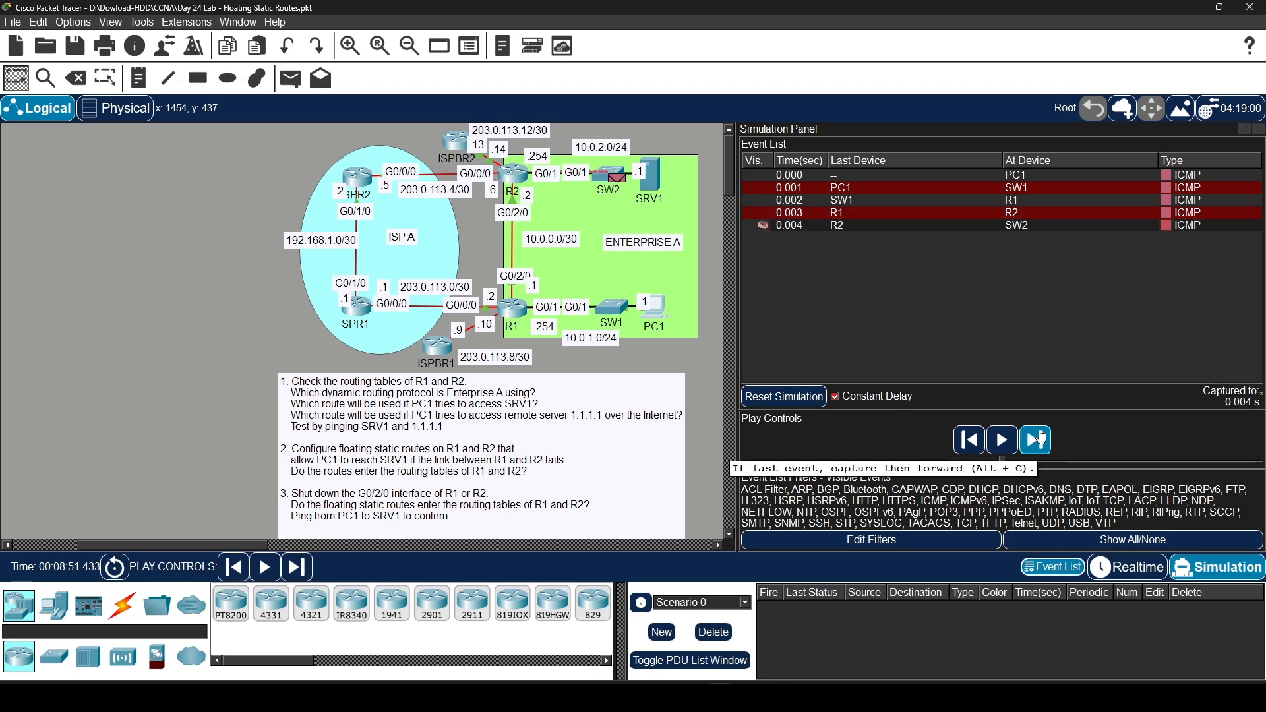
{"action": "left_click", "coordinate": [1041, 438]}
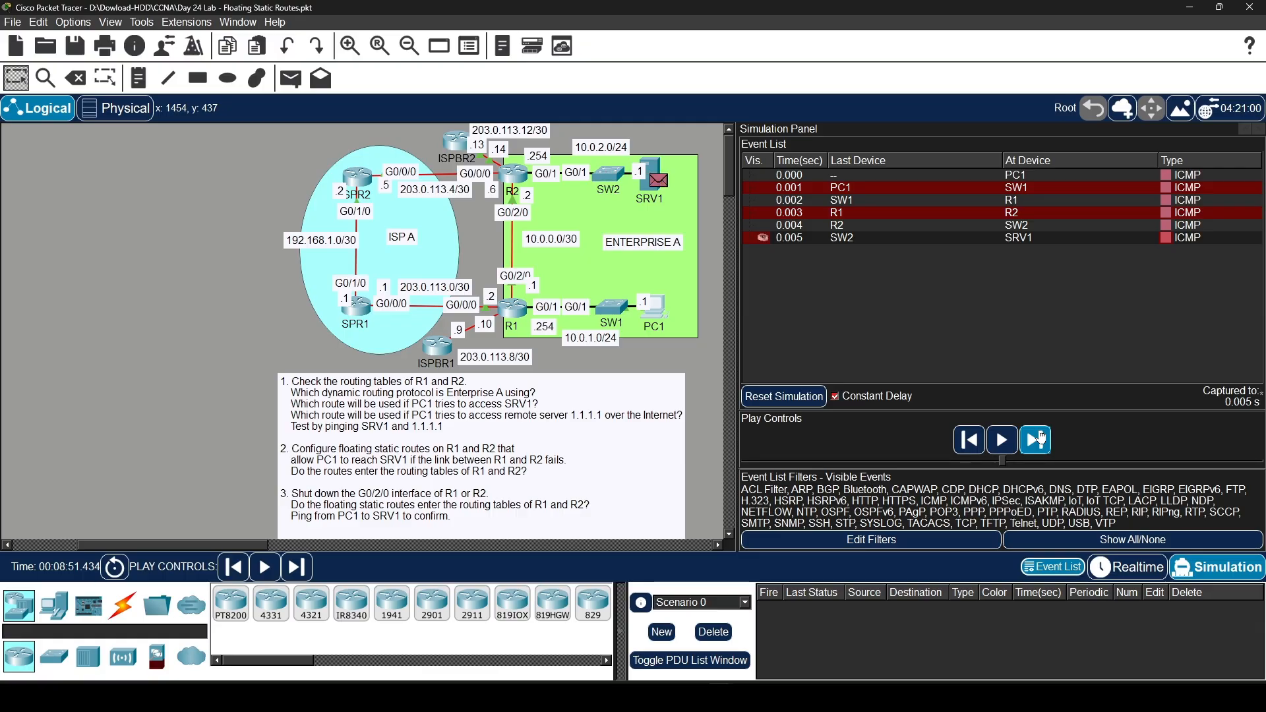
{"action": "left_click", "coordinate": [1041, 438]}
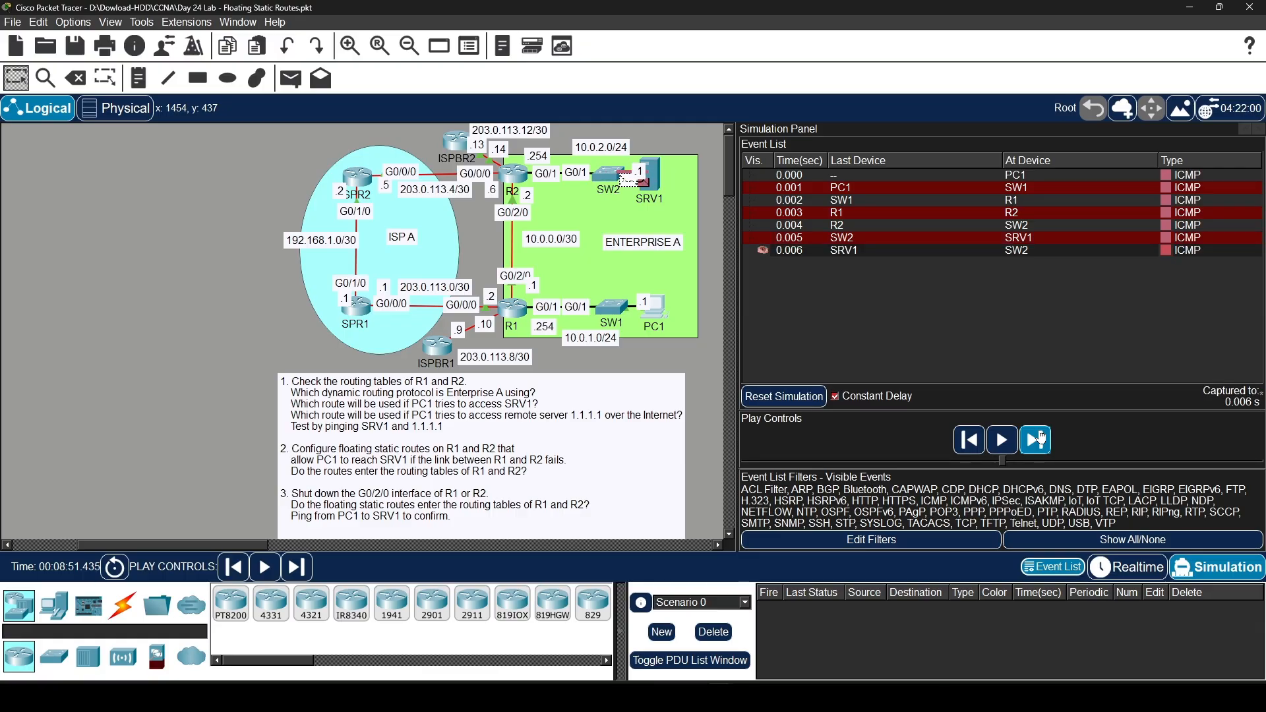
{"action": "left_click", "coordinate": [1041, 438]}
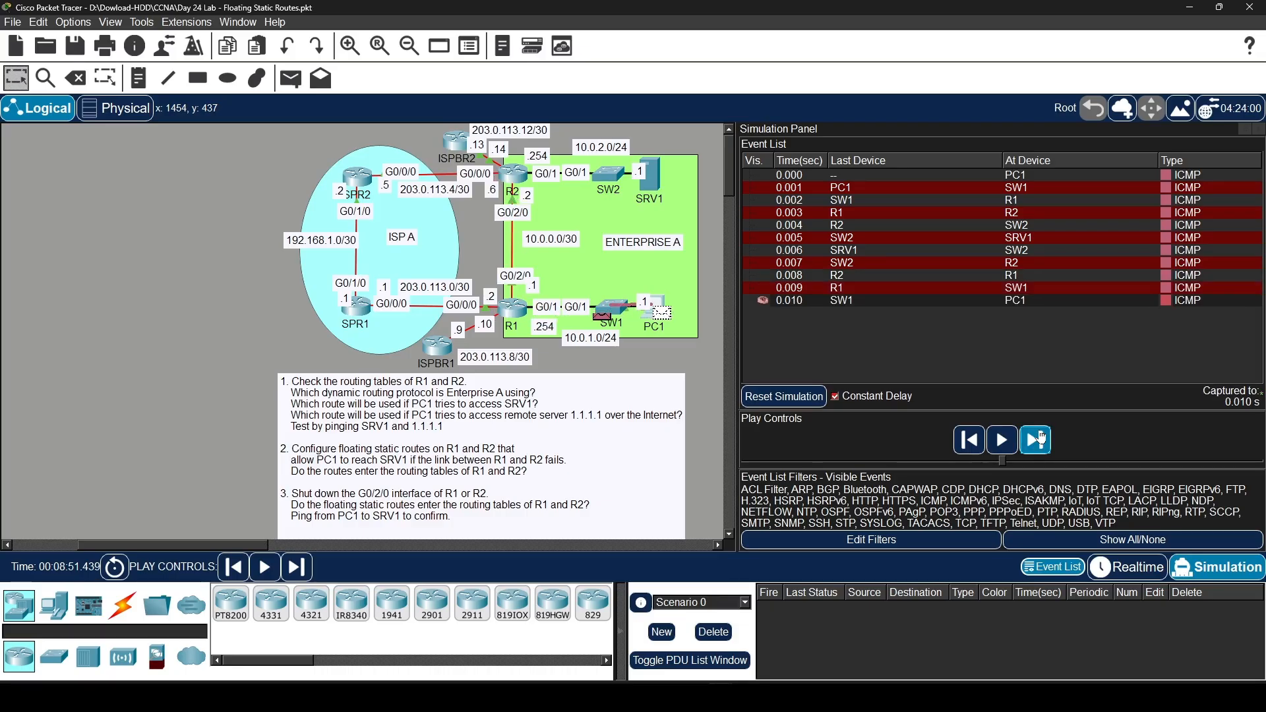
Advance the simulation through the remaining STP and ICMP events until all of PC1's pings to SRV1 are complete
{"action": "left_click", "coordinate": [1040, 438]}
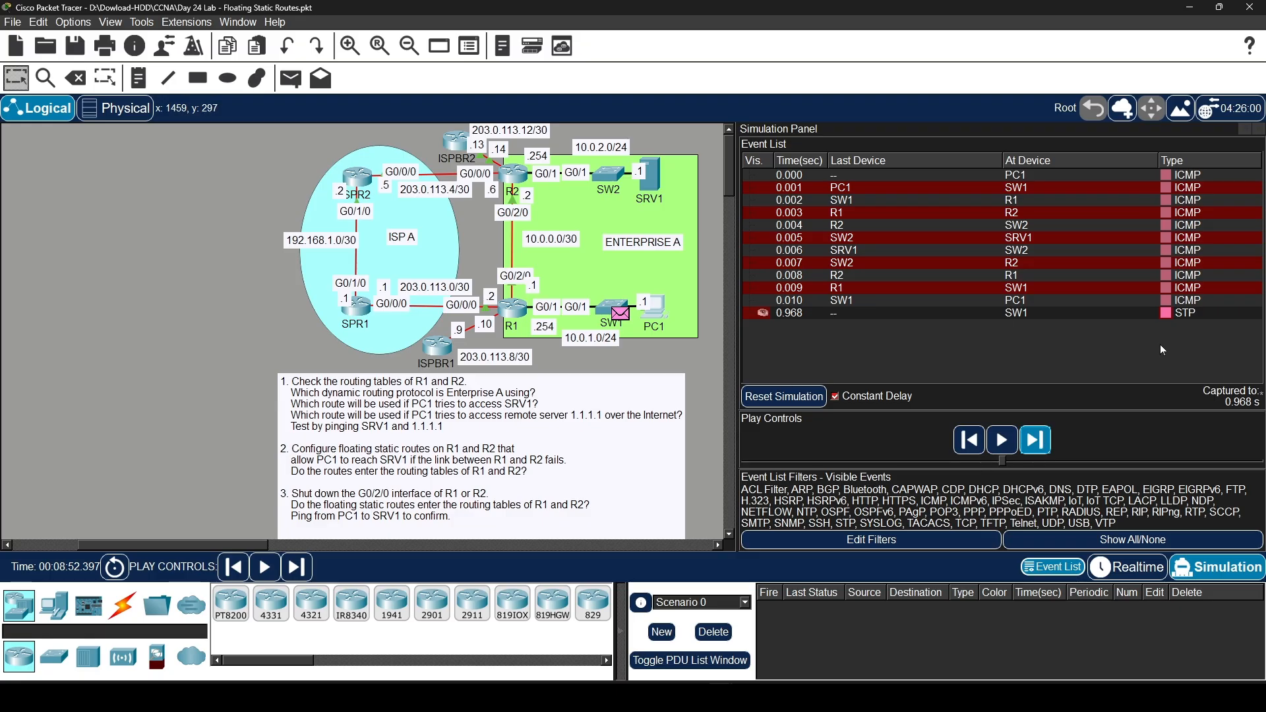
{"action": "left_click", "coordinate": [1042, 447]}
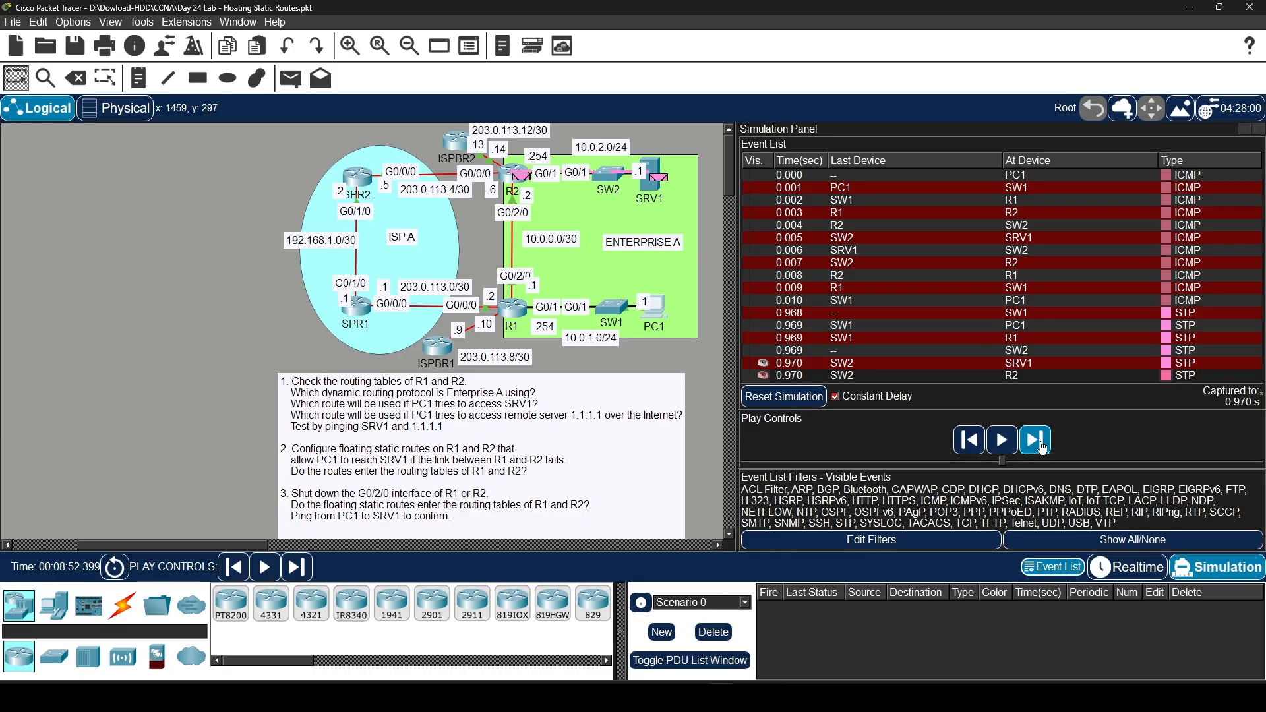
{"action": "left_click", "coordinate": [1043, 447]}
{"action": "left_click", "coordinate": [1043, 448]}
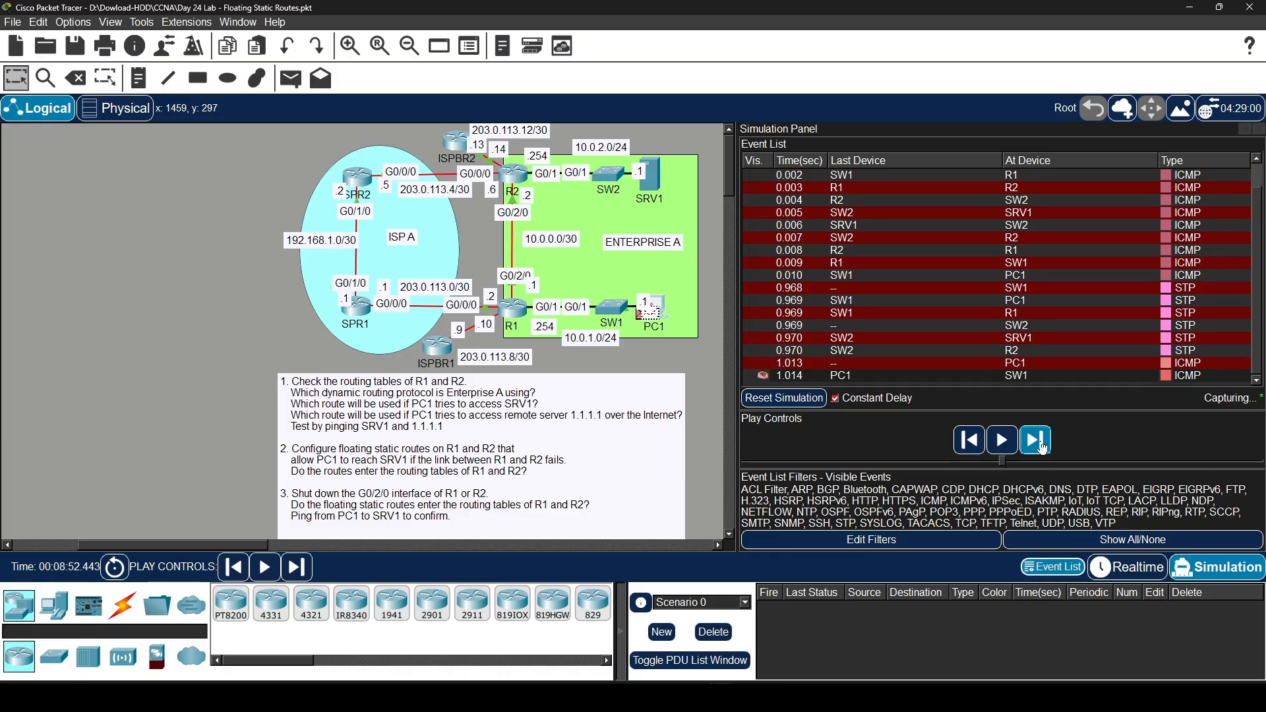
{"action": "left_click", "coordinate": [1043, 447]}
{"action": "left_click", "coordinate": [1043, 448]}
{"action": "left_click", "coordinate": [1043, 448]}
{"action": "left_click", "coordinate": [1043, 448]}
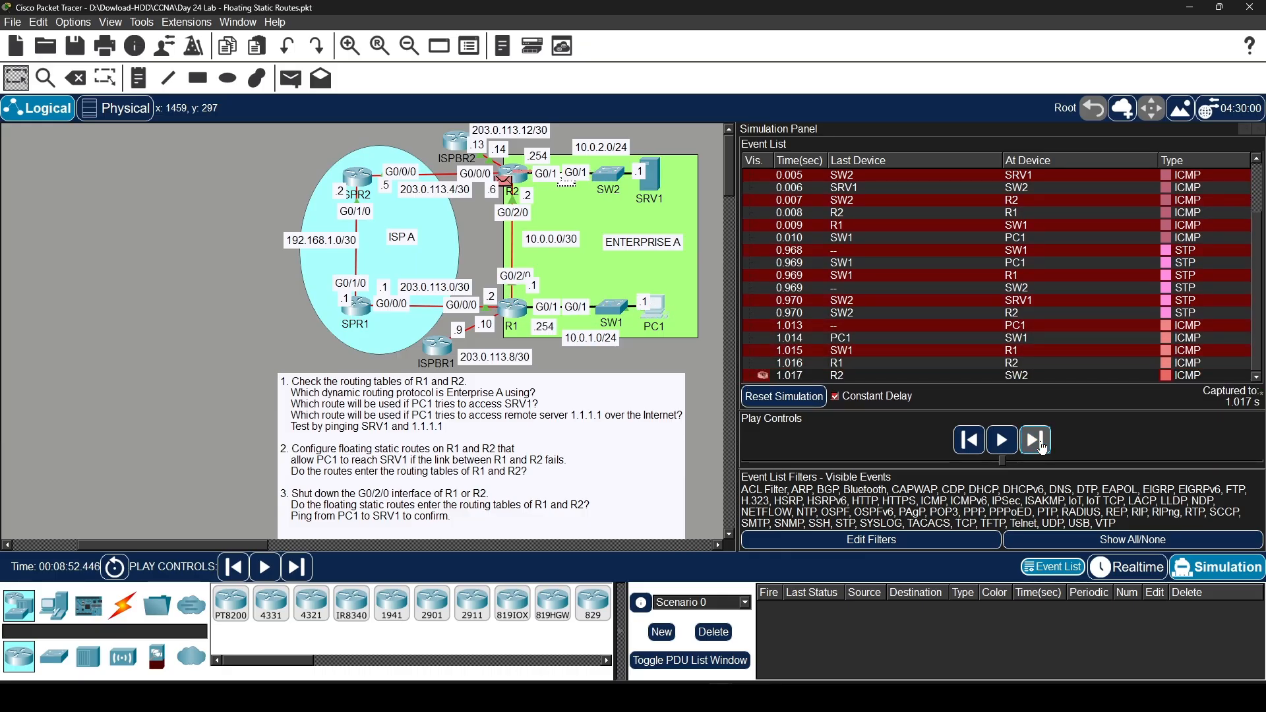
{"action": "left_click", "coordinate": [1042, 448]}
{"action": "left_click", "coordinate": [1043, 448]}
{"action": "left_click", "coordinate": [1043, 448]}
{"action": "left_click", "coordinate": [1043, 448]}
{"action": "left_click", "coordinate": [1043, 448]}
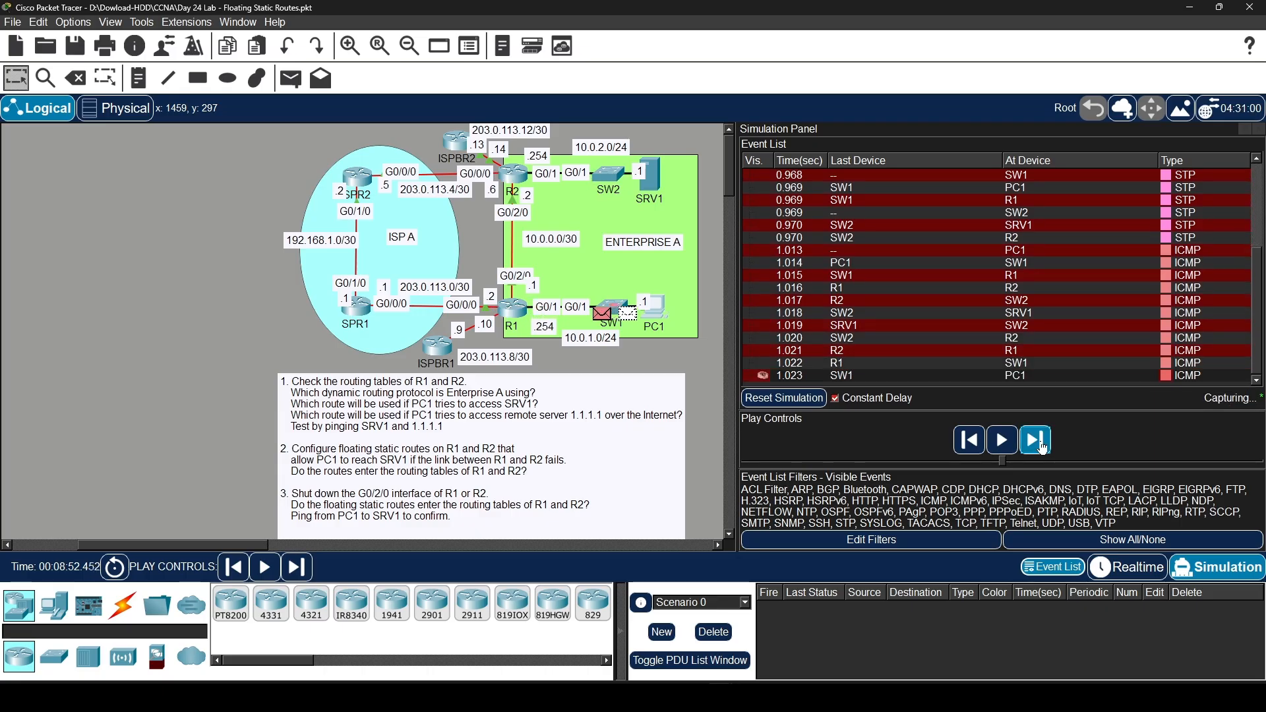
{"action": "left_click", "coordinate": [1043, 447]}
{"action": "left_click", "coordinate": [1043, 448]}
{"action": "left_click", "coordinate": [1043, 448]}
{"action": "left_click", "coordinate": [1043, 448]}
{"action": "left_click", "coordinate": [1043, 448]}
{"action": "left_click", "coordinate": [1043, 448]}
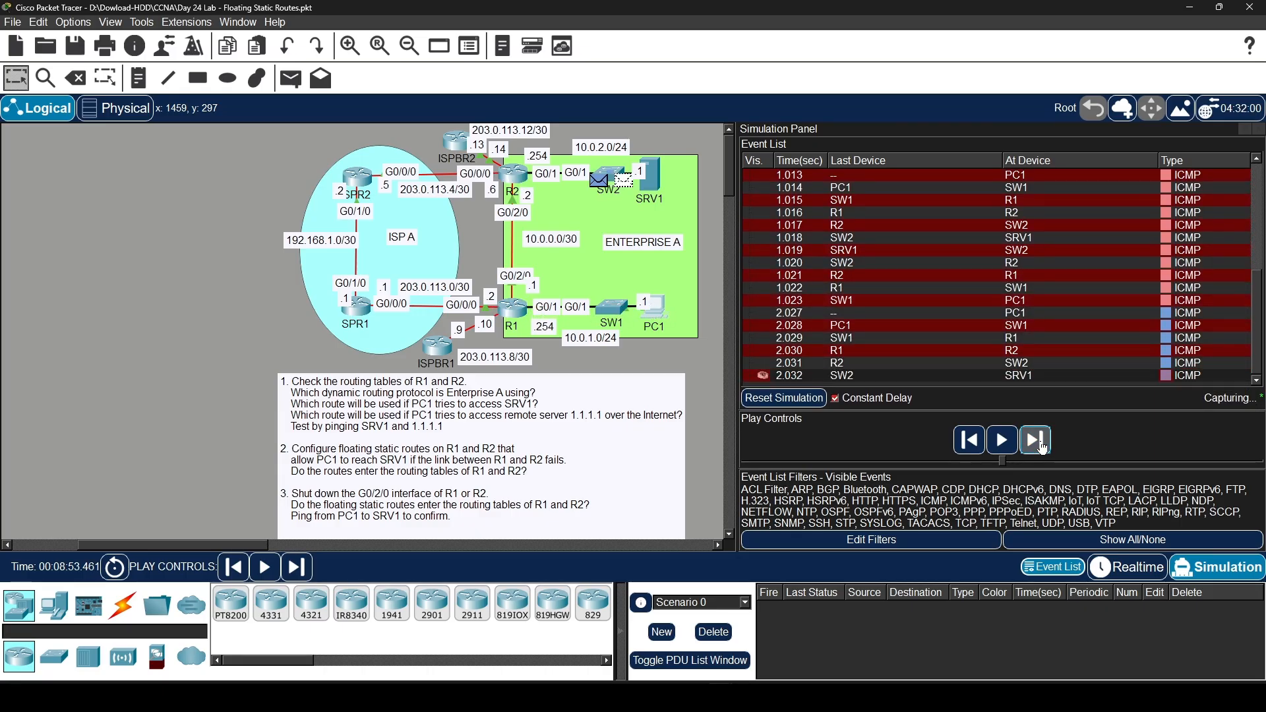
{"action": "left_click", "coordinate": [1043, 448]}
{"action": "left_click", "coordinate": [1043, 448]}
{"action": "left_click", "coordinate": [1043, 448]}
{"action": "left_click", "coordinate": [1043, 448]}
{"action": "left_click", "coordinate": [1043, 447]}
{"action": "left_click", "coordinate": [1043, 448]}
{"action": "left_click", "coordinate": [1043, 448]}
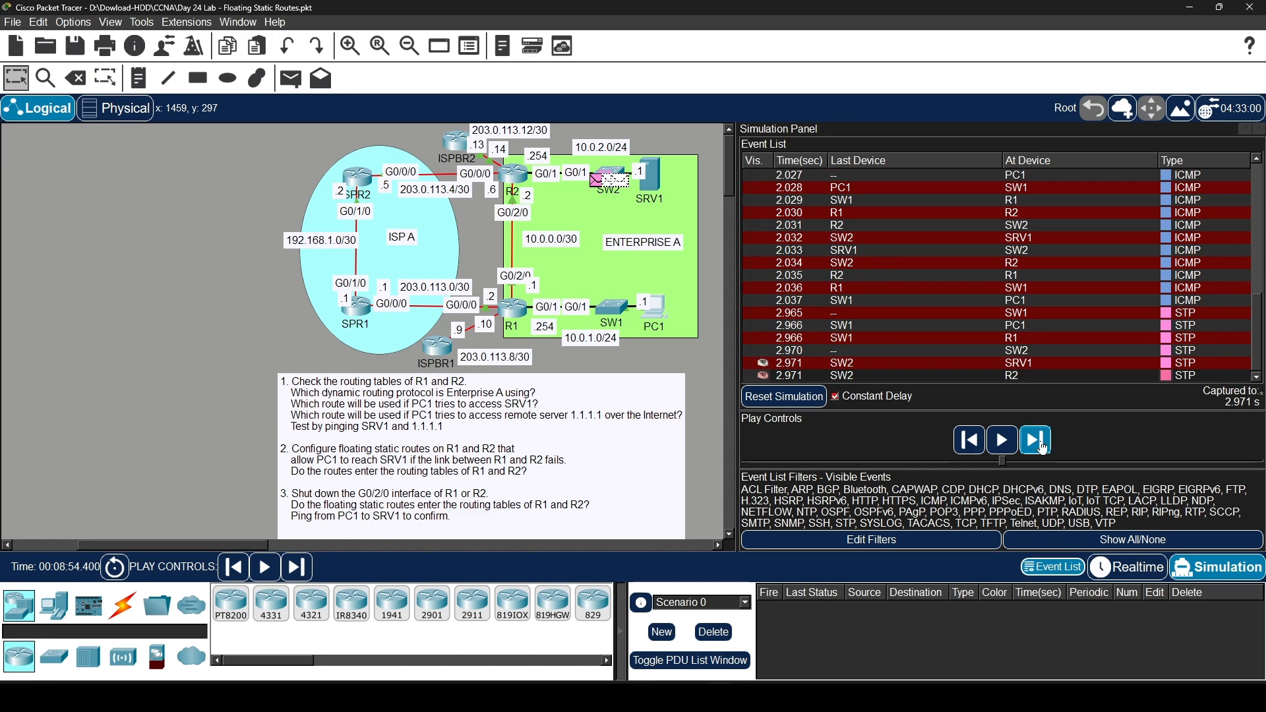
{"action": "left_click", "coordinate": [1043, 448]}
{"action": "left_click", "coordinate": [1043, 447]}
{"action": "left_click", "coordinate": [1043, 448]}
{"action": "left_click", "coordinate": [1043, 448]}
{"action": "left_click", "coordinate": [1043, 447]}
{"action": "left_click", "coordinate": [1043, 448]}
{"action": "left_click", "coordinate": [1043, 448]}
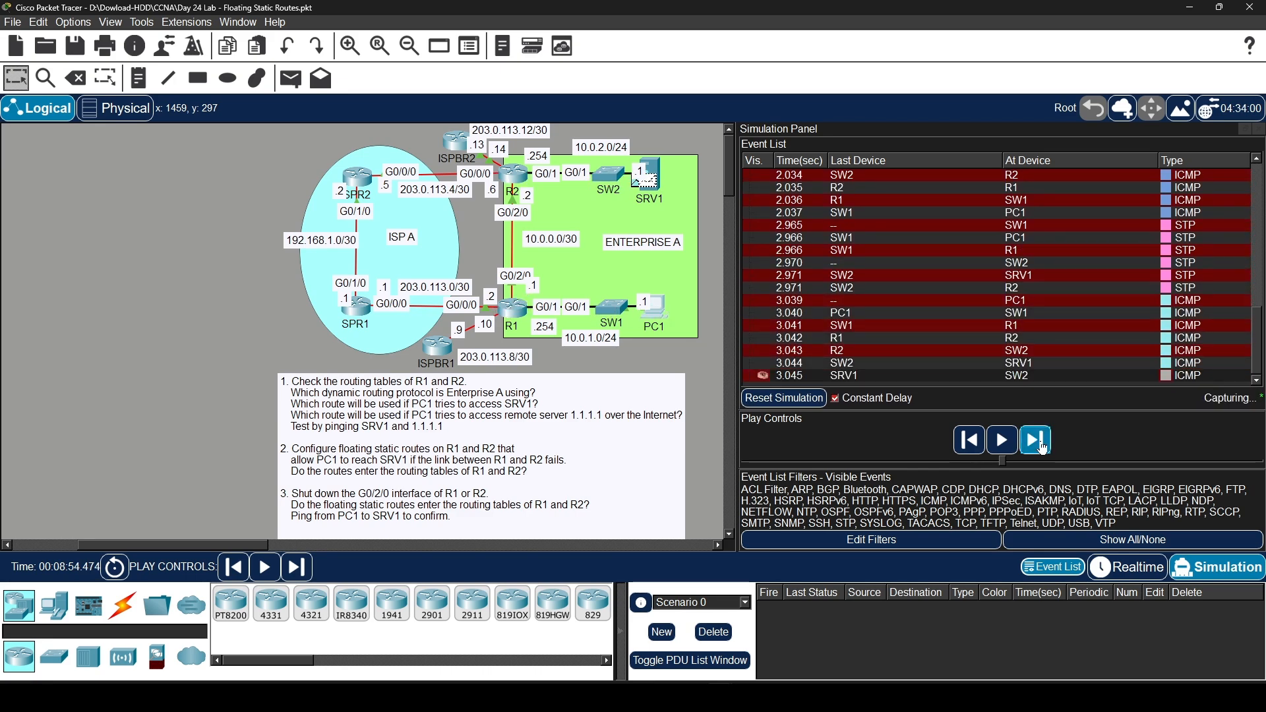
{"action": "left_click", "coordinate": [1041, 447]}
{"action": "left_click", "coordinate": [1033, 443]}
{"action": "left_click", "coordinate": [1032, 443]}
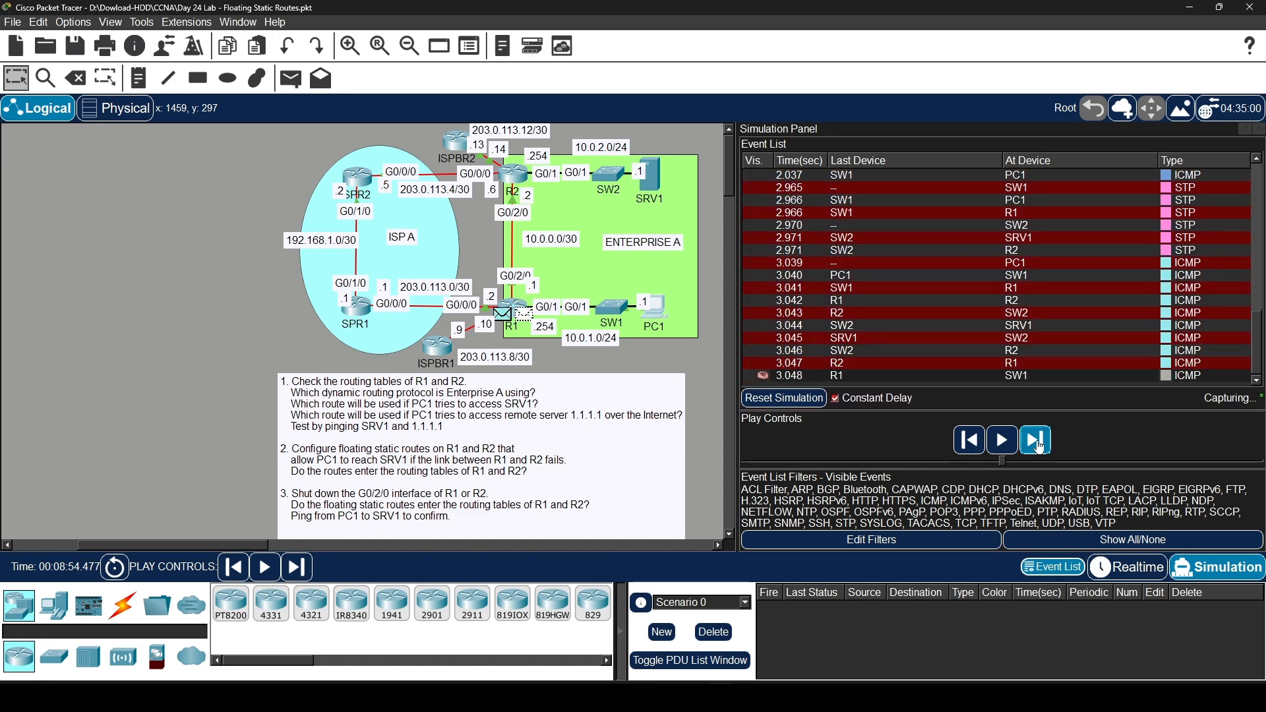
{"action": "left_click", "coordinate": [1033, 444]}
{"action": "left_click", "coordinate": [1033, 443]}
{"action": "left_click", "coordinate": [1033, 443]}
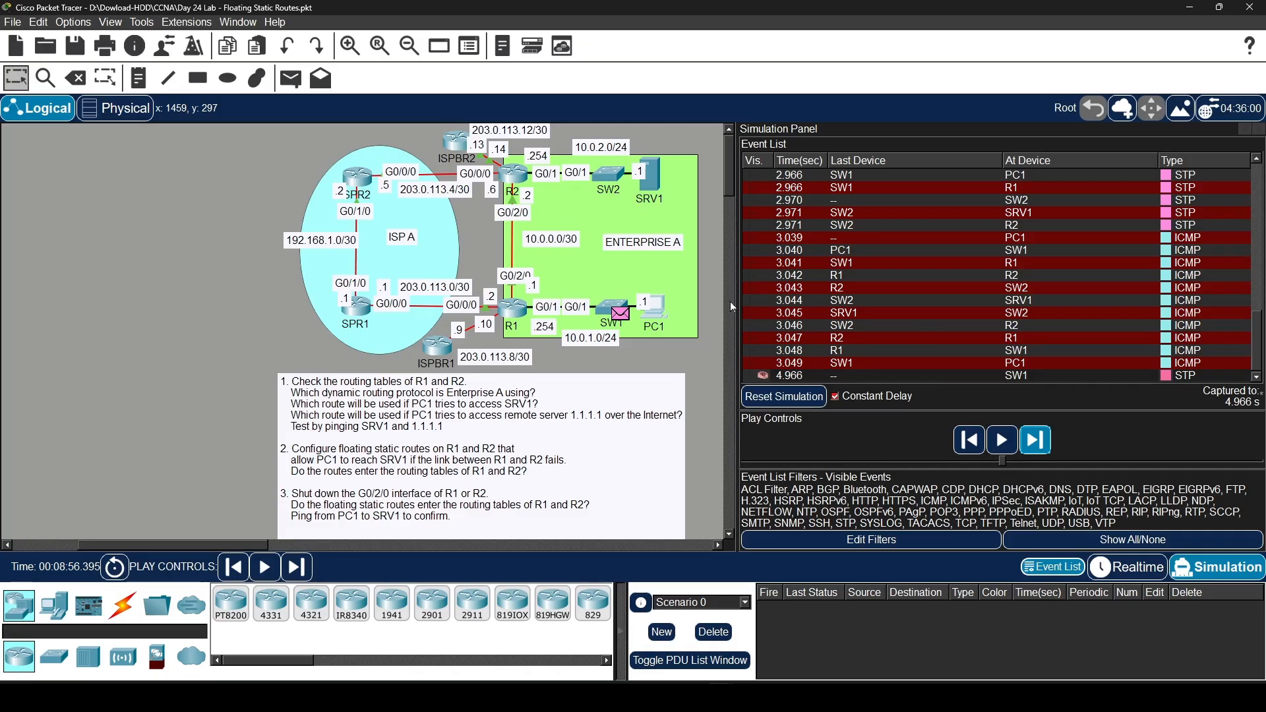
Return to Realtime mode and reopen PC1's Command Prompt beside the topology to check the replies from 10.0.2.1
{"action": "left_click_drag", "start_coordinate": [738, 298], "coordinate": [718, 298]}
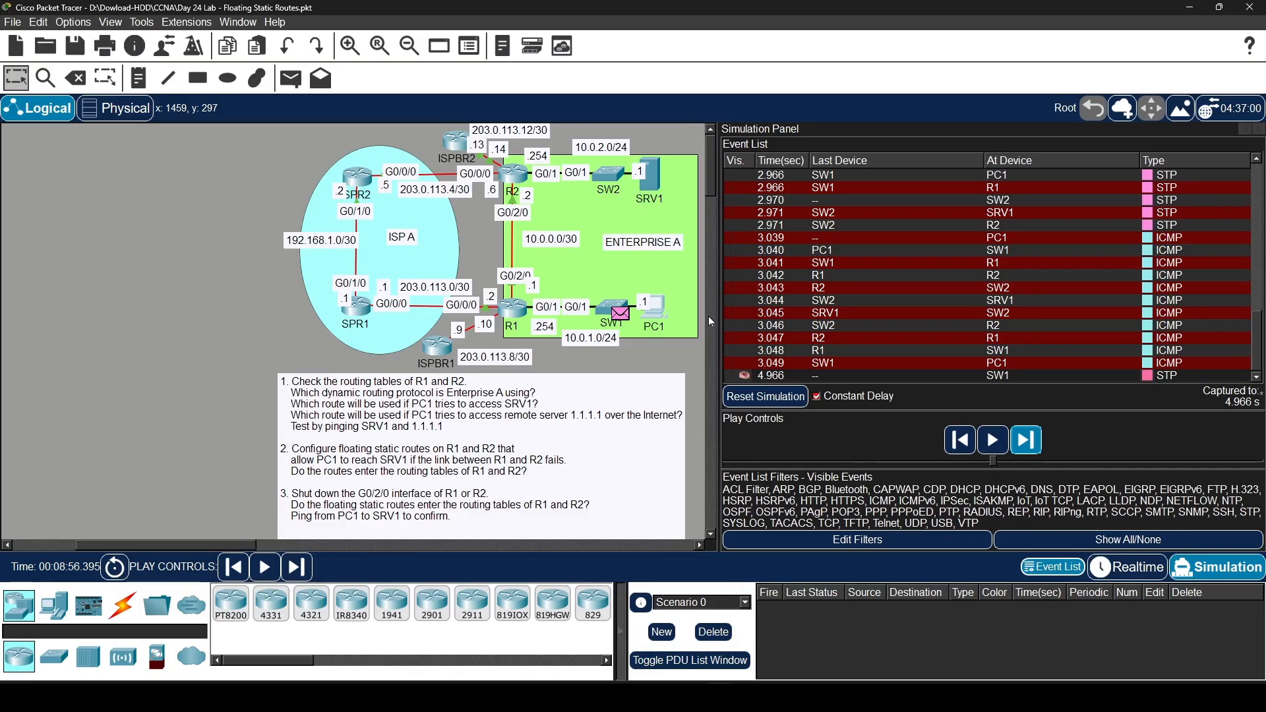
{"action": "left_click", "coordinate": [1148, 568]}
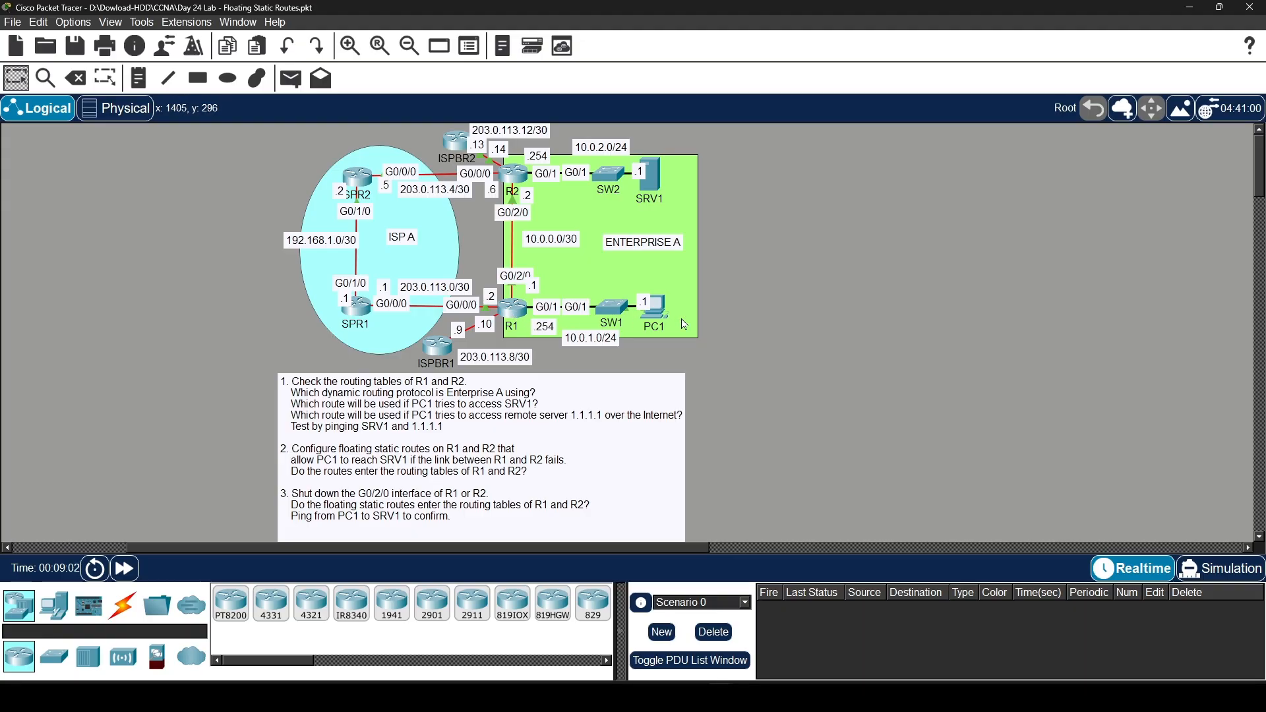
{"action": "left_click", "coordinate": [655, 316]}
{"action": "left_click_drag", "start_coordinate": [686, 388], "coordinate": [963, 162]}
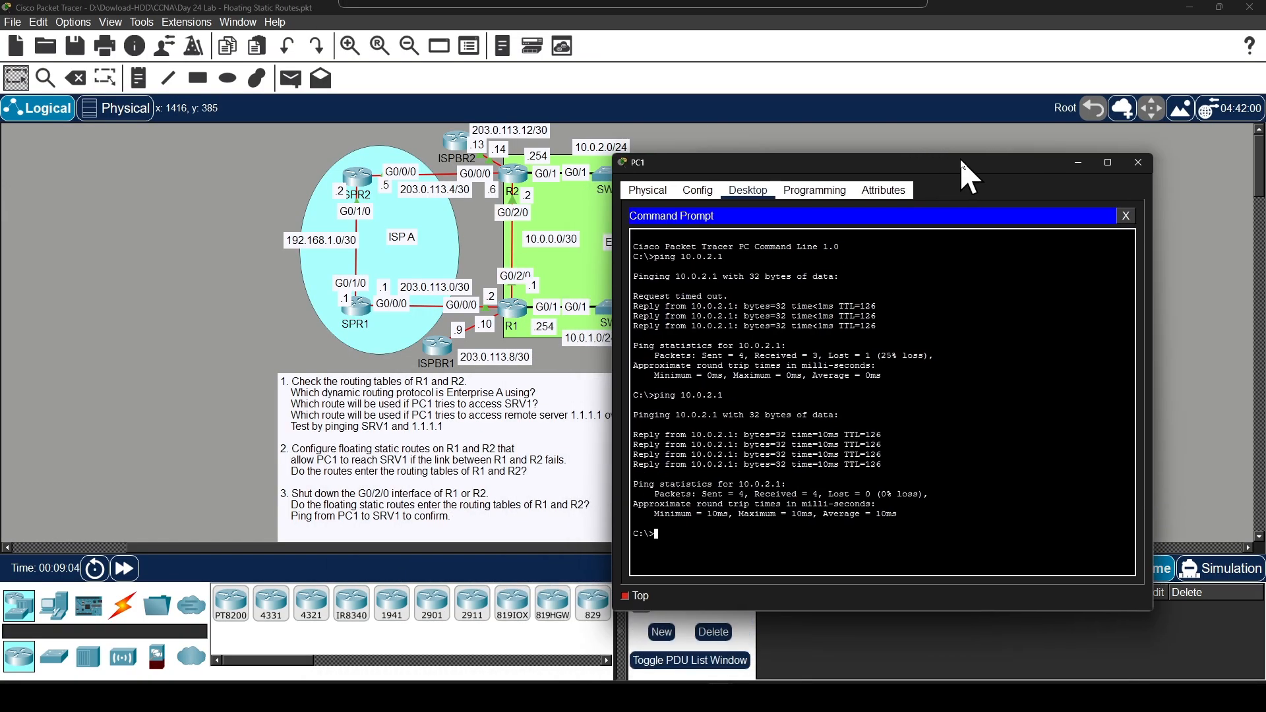
Ping the remote server 1.1.1.1 from PC1's Command Prompt
{"action": "key", "text": "Up"}
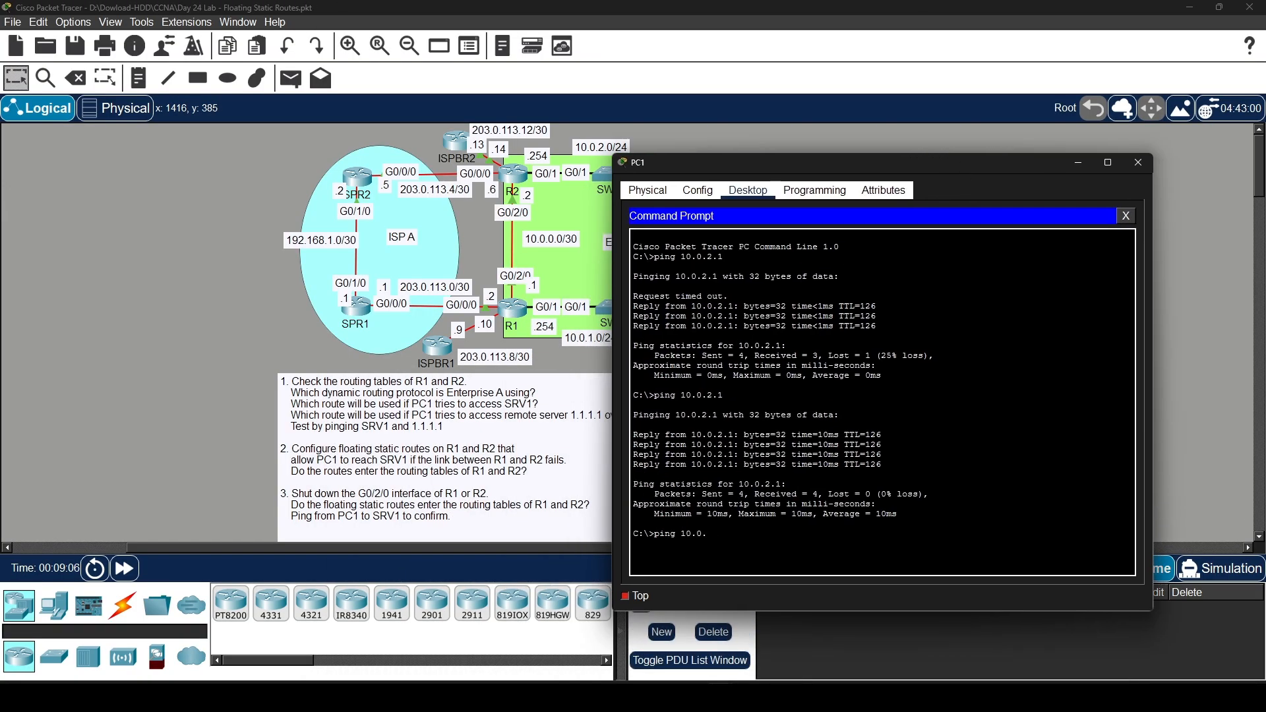
{"action": "key", "text": "BackSpace"}
{"action": "key", "text": "BackSpace"}
{"action": "key", "text": "BackSpace"}
{"action": "type", "text": "1"}
{"action": "key", "text": "Return"}
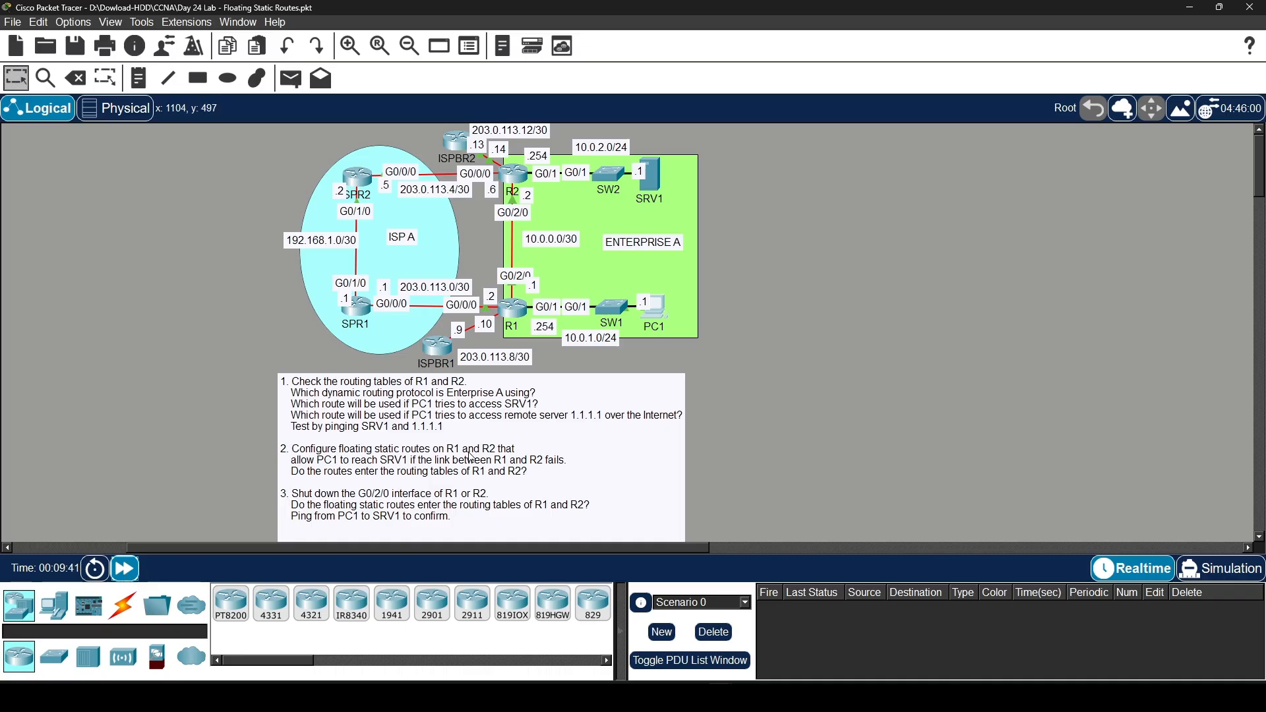
Check the ping replies from 1.1.1.1 in PC1's Command Prompt and close the window
{"action": "left_click", "coordinate": [647, 307]}
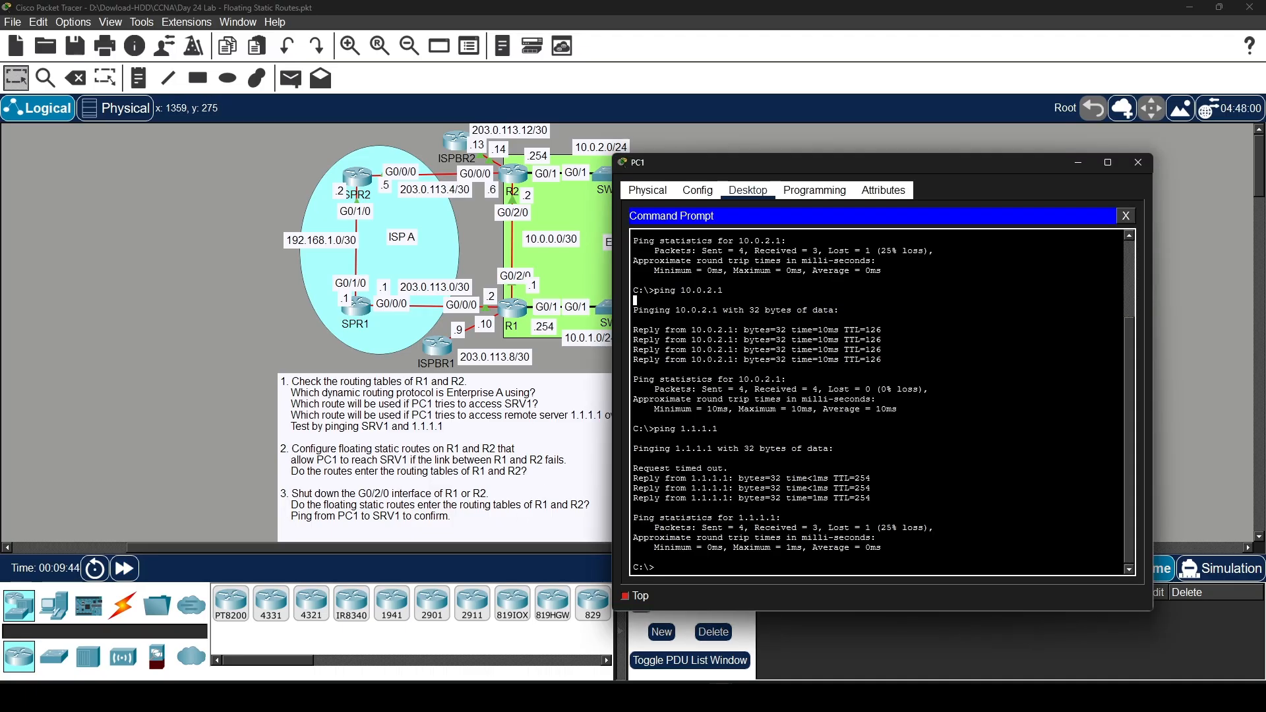
{"action": "left_click_drag", "start_coordinate": [872, 499], "coordinate": [634, 478]}
{"action": "left_click", "coordinate": [1138, 163]}
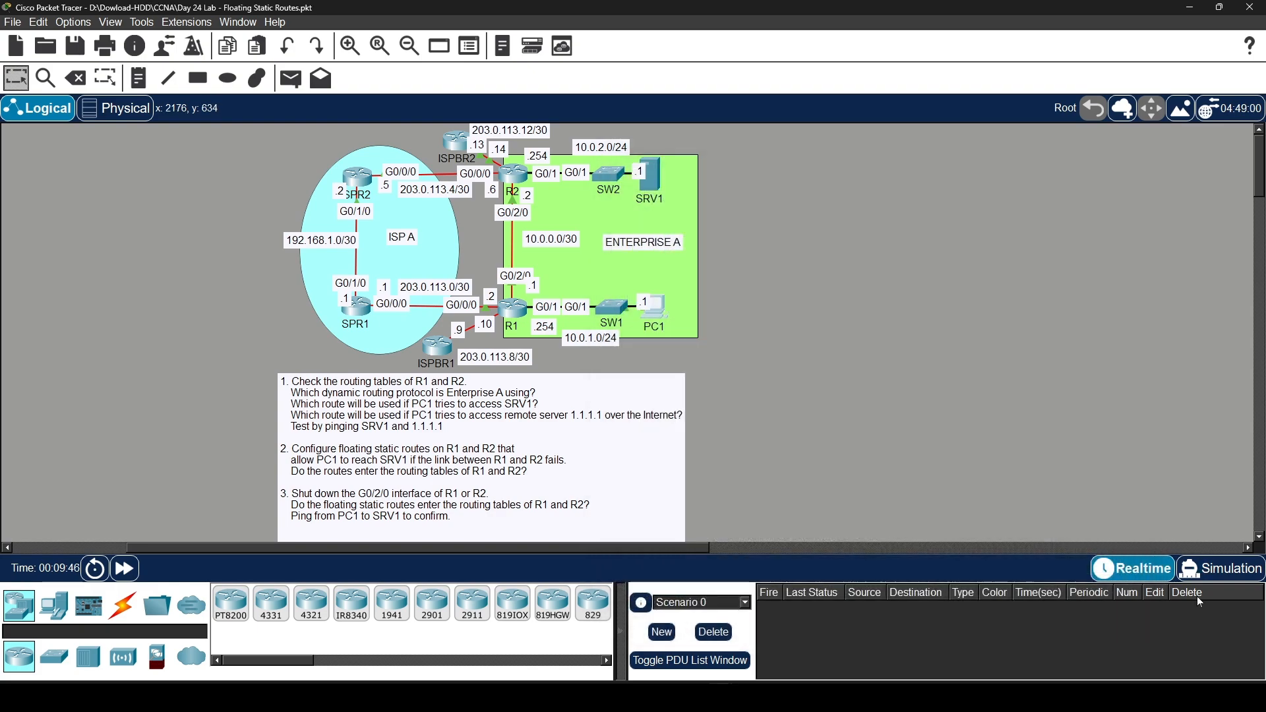
Switch to Simulation mode, repeat the ping to 1.1.1.1 from PC1's Command Prompt, and minimize PC1's window
{"action": "left_click", "coordinate": [1217, 568]}
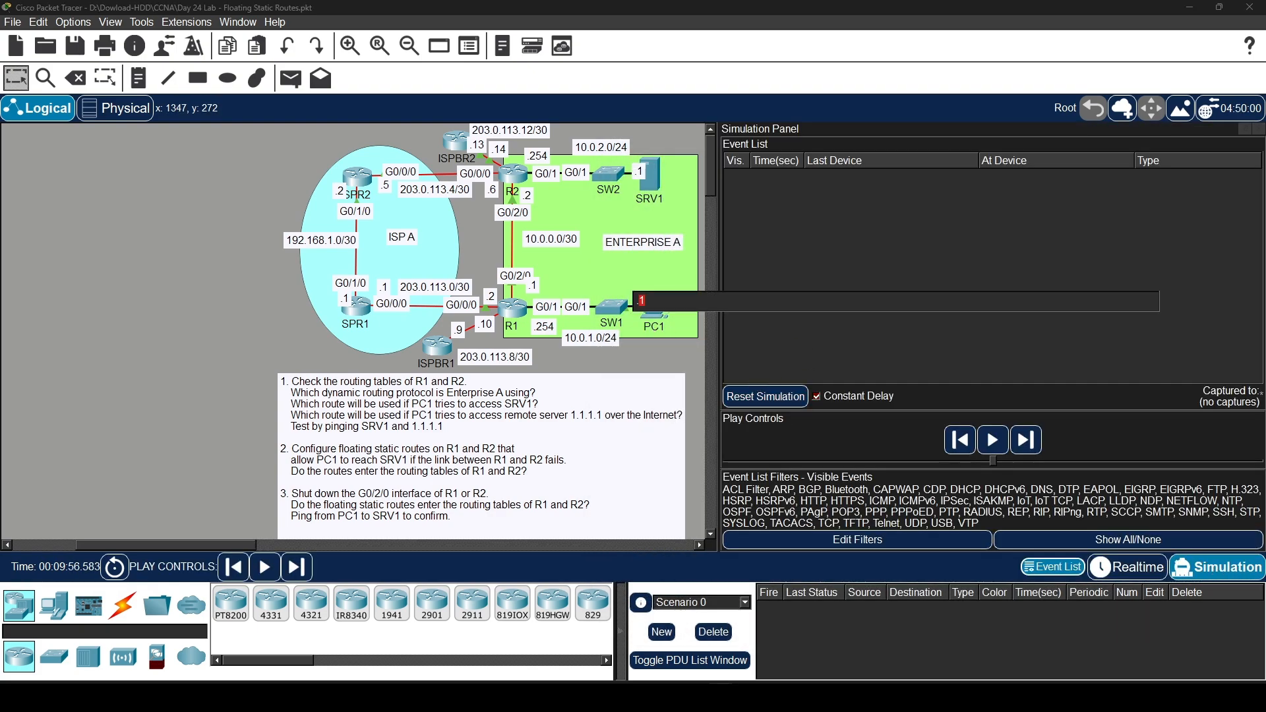
{"action": "left_click", "coordinate": [658, 312]}
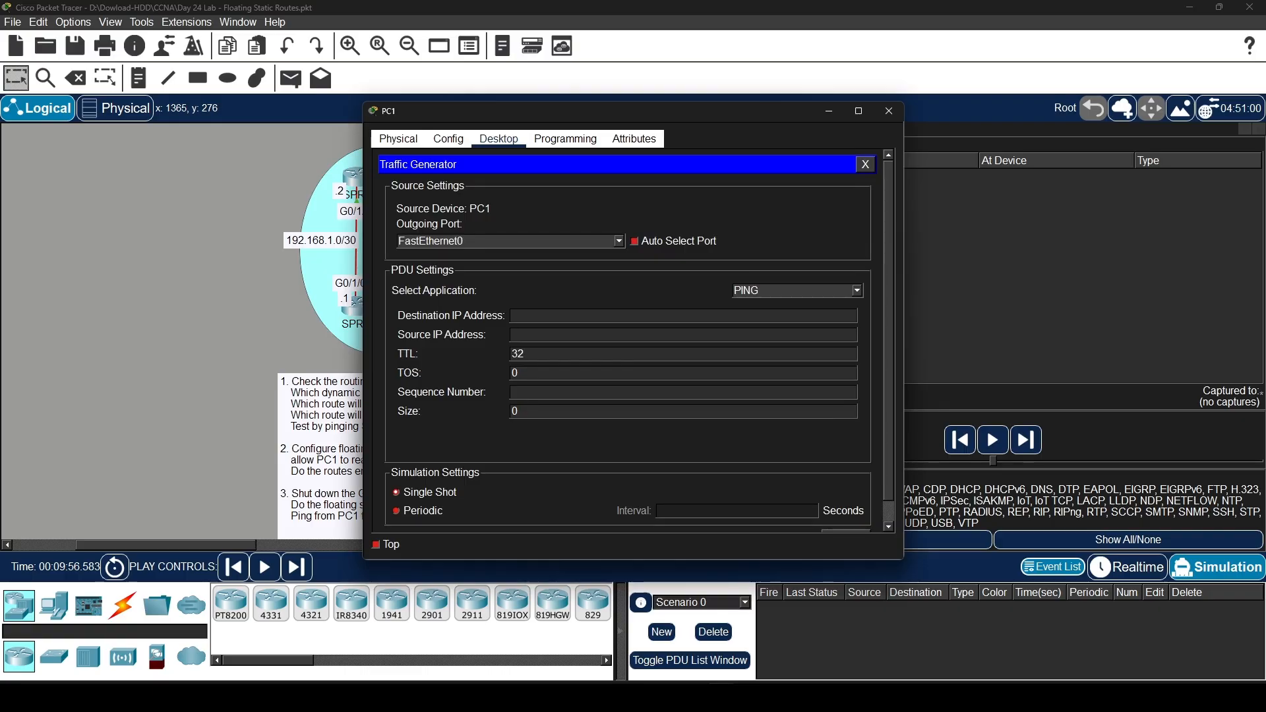
{"action": "left_click", "coordinate": [506, 147]}
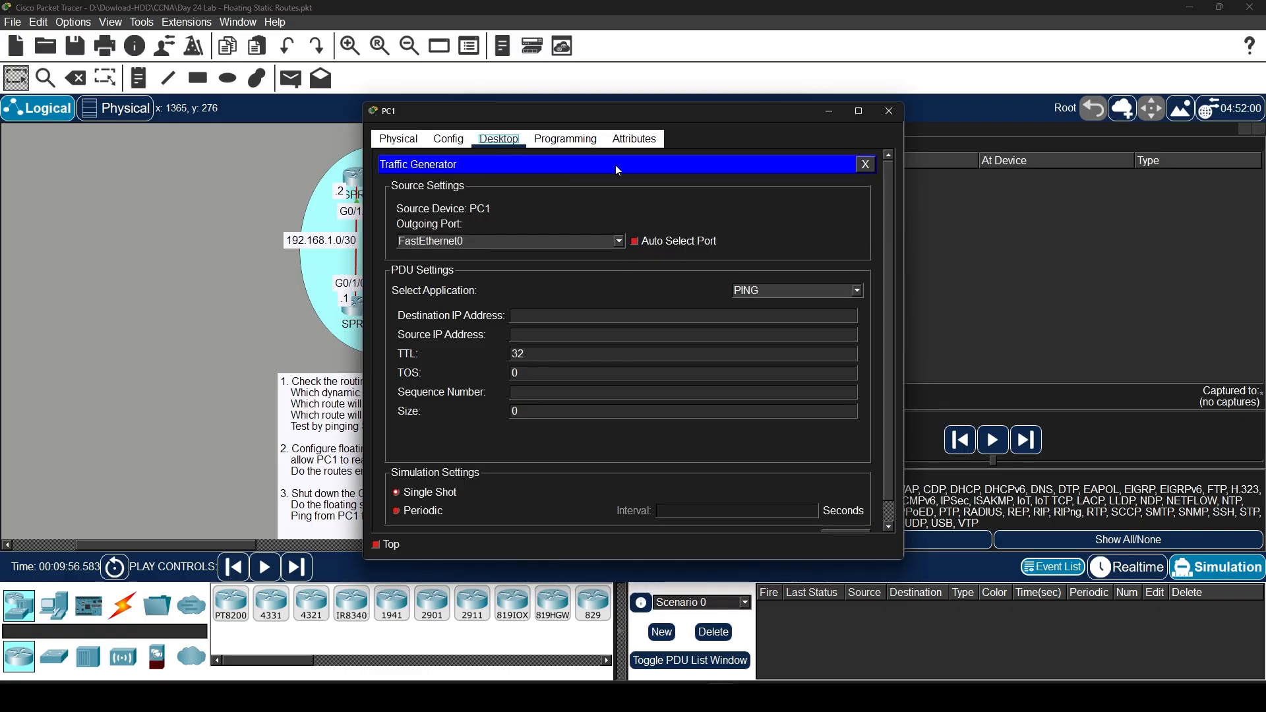
{"action": "left_click", "coordinate": [858, 169]}
{"action": "left_click", "coordinate": [726, 192]}
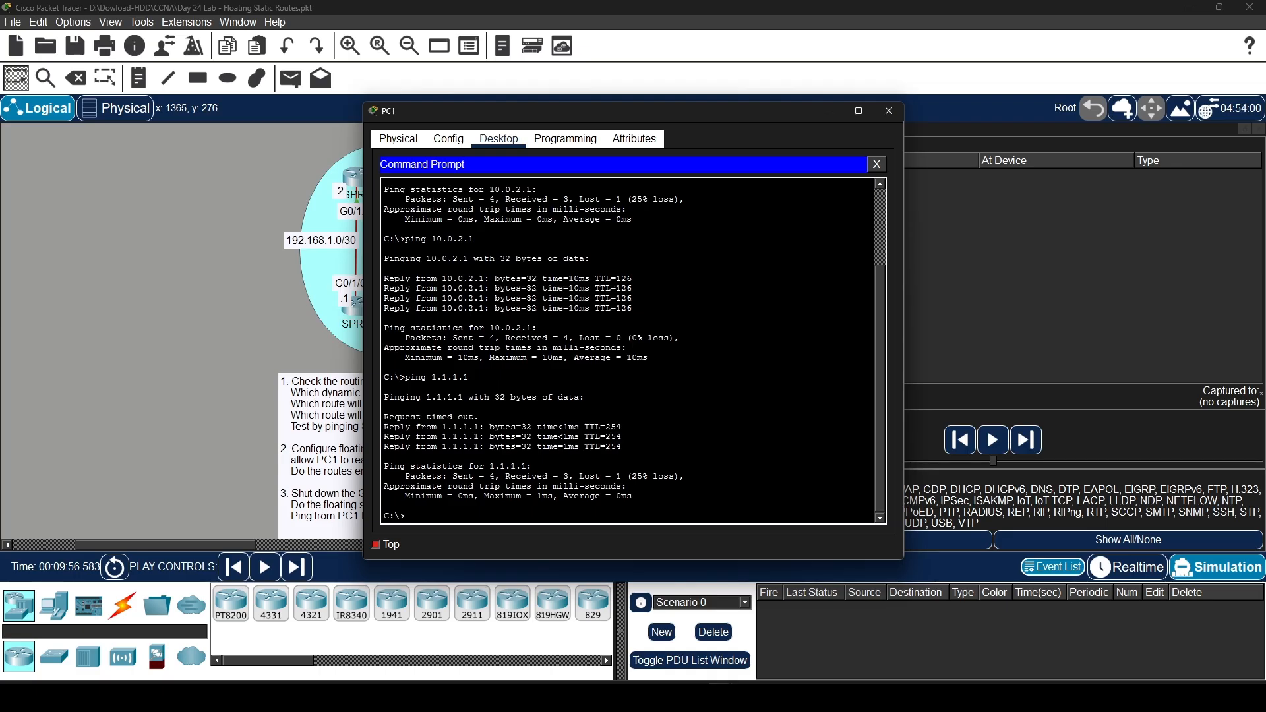
{"action": "key", "text": "Up"}
{"action": "key", "text": "Return"}
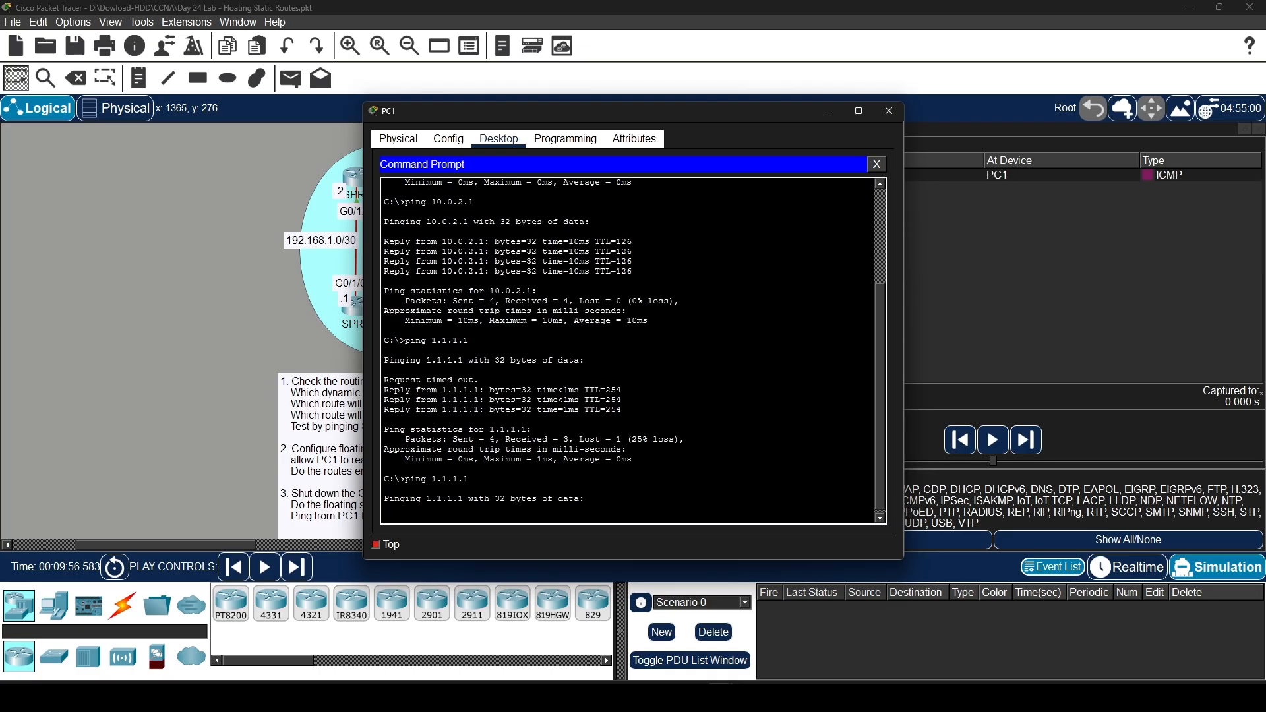
{"action": "left_click", "coordinate": [829, 111]}
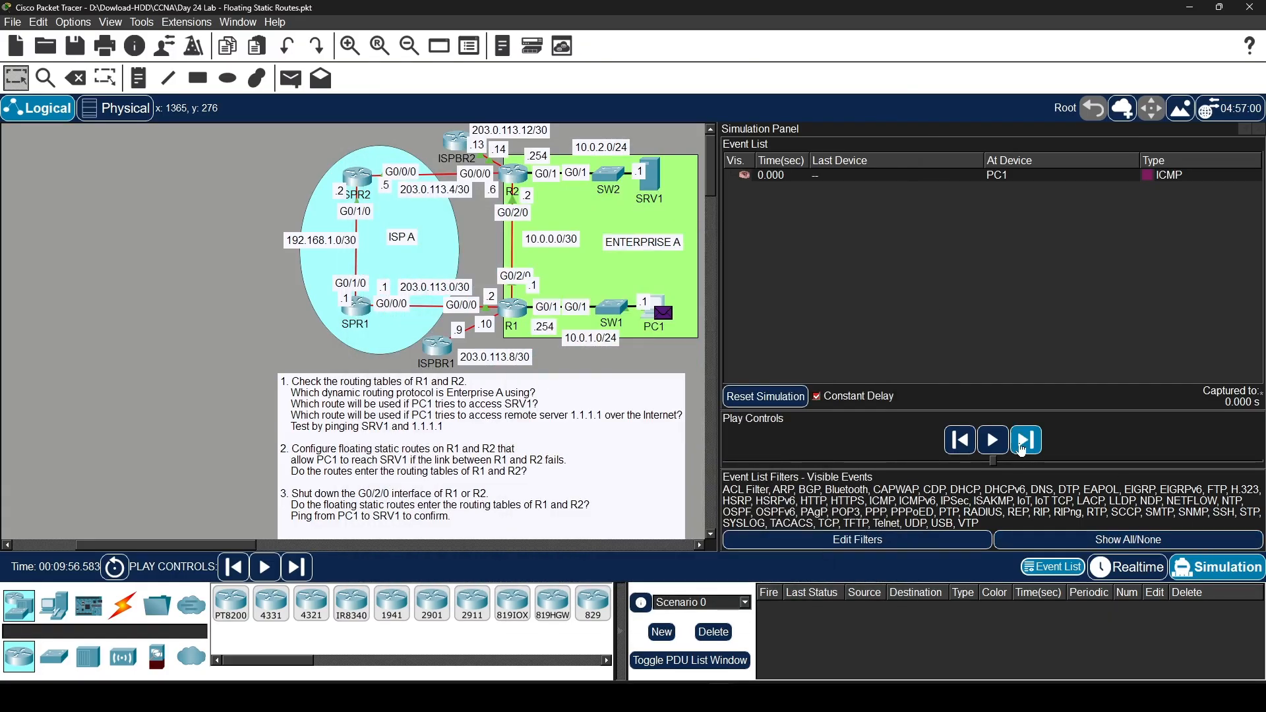
Advance the simulation event by event through PC1's first ping to 1.1.1.1, following the request and reply between devices
{"action": "left_click", "coordinate": [1026, 440]}
{"action": "left_click", "coordinate": [1026, 440]}
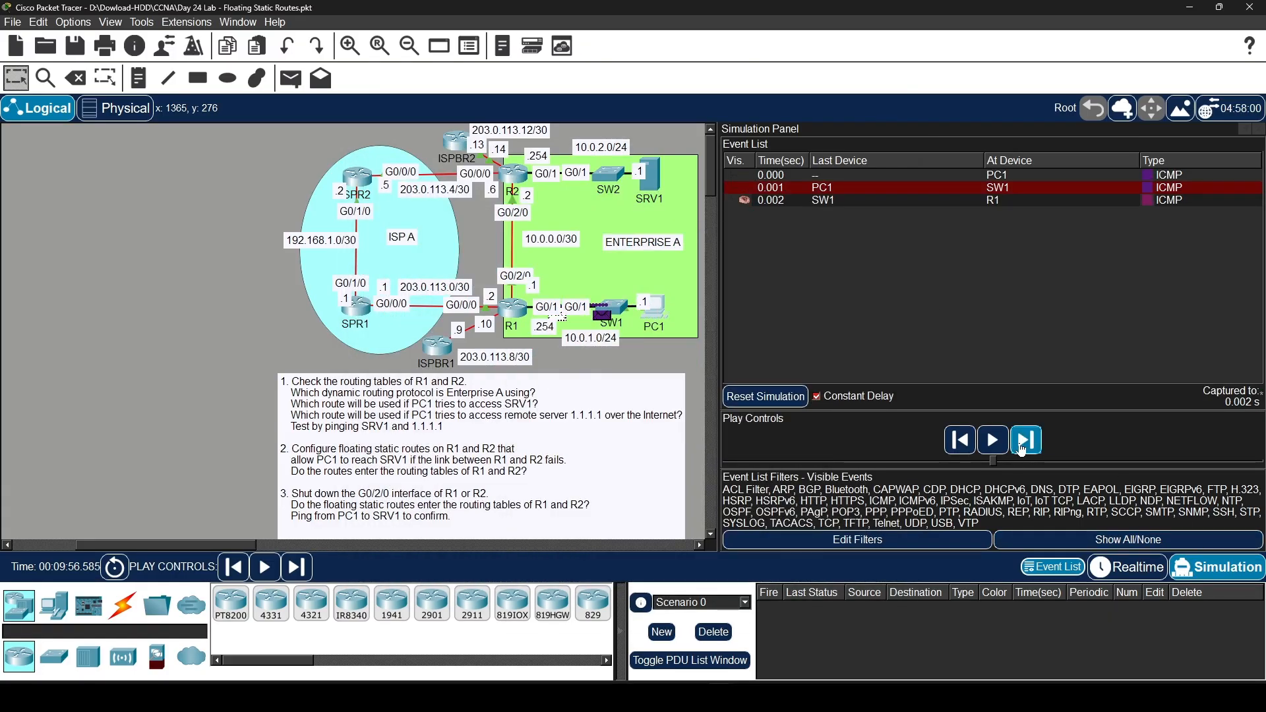
{"action": "left_click", "coordinate": [1023, 450]}
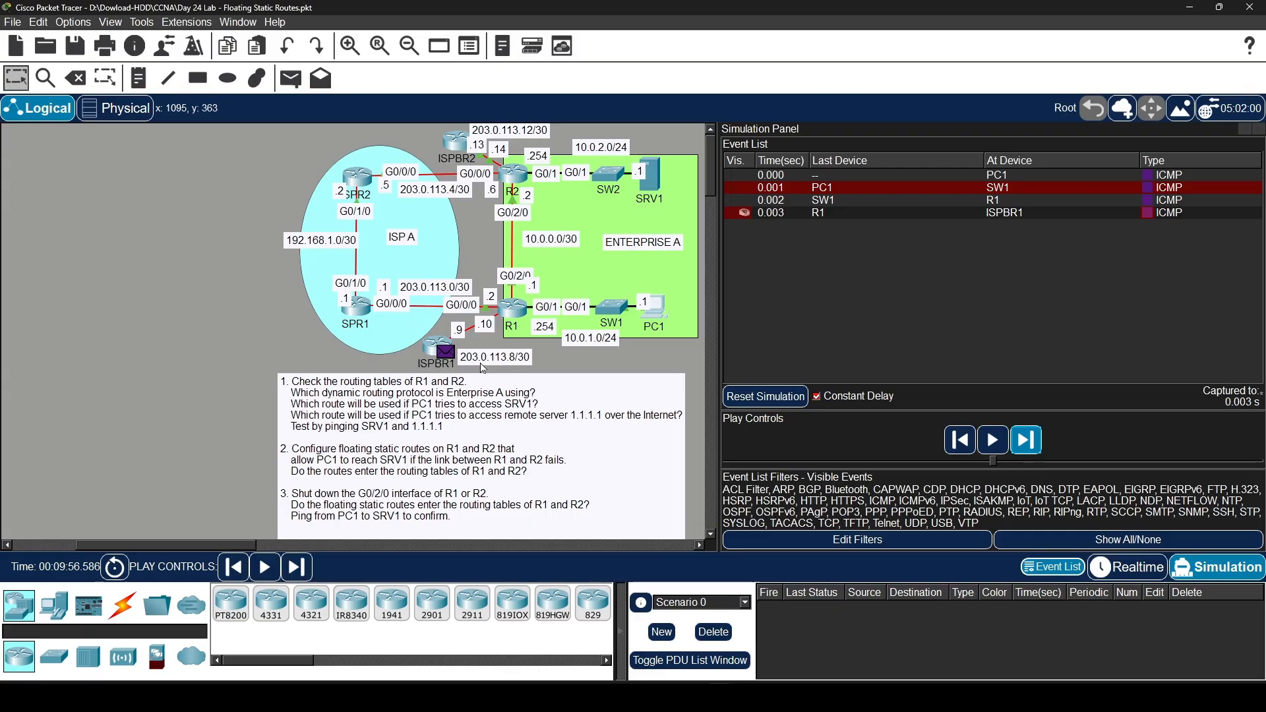
{"action": "left_click", "coordinate": [1024, 444]}
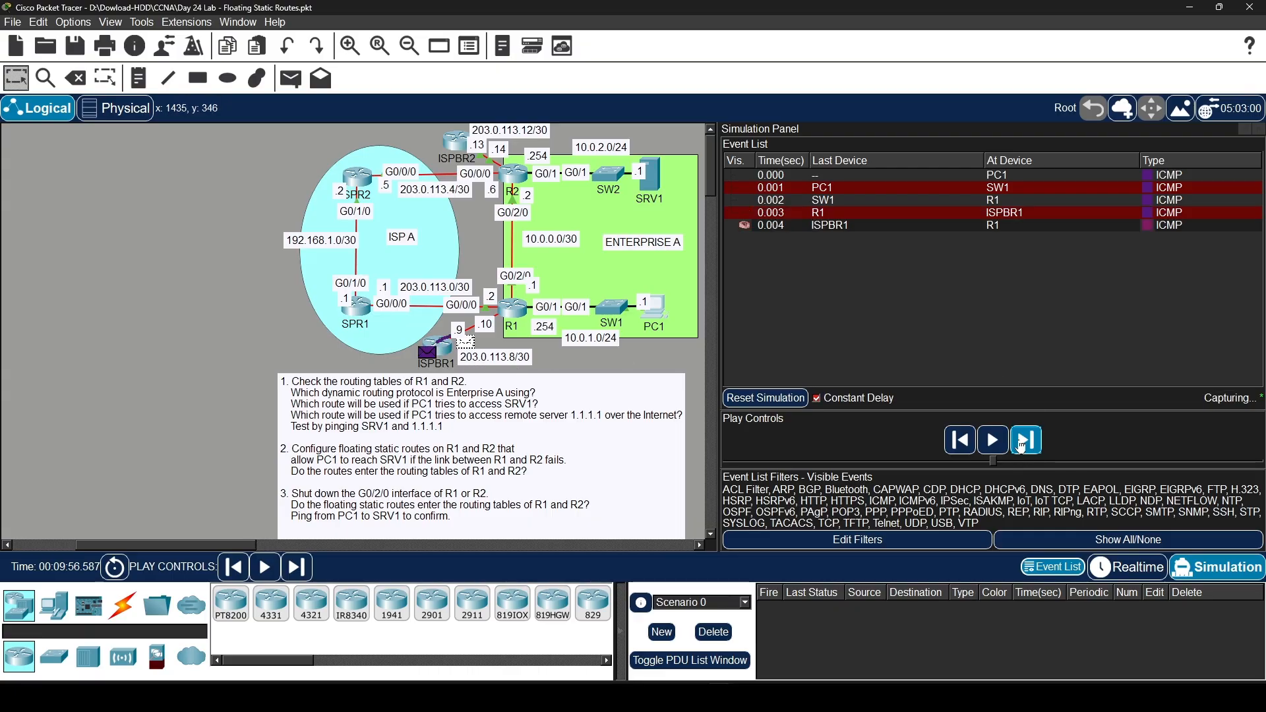
{"action": "left_click", "coordinate": [1022, 448]}
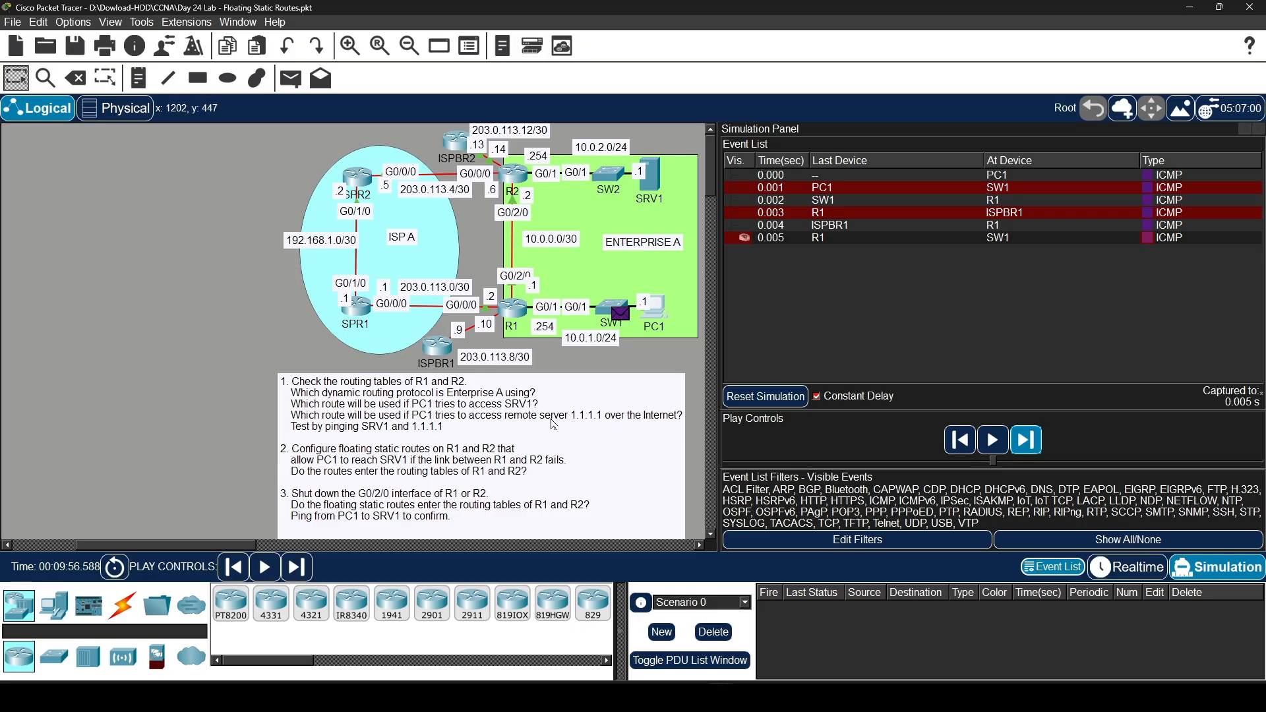
{"action": "left_click", "coordinate": [1026, 442]}
Advance the simulation through the OSPF events and PC1's second ICMP request until its reply reaches SW1
{"action": "left_click", "coordinate": [1025, 446]}
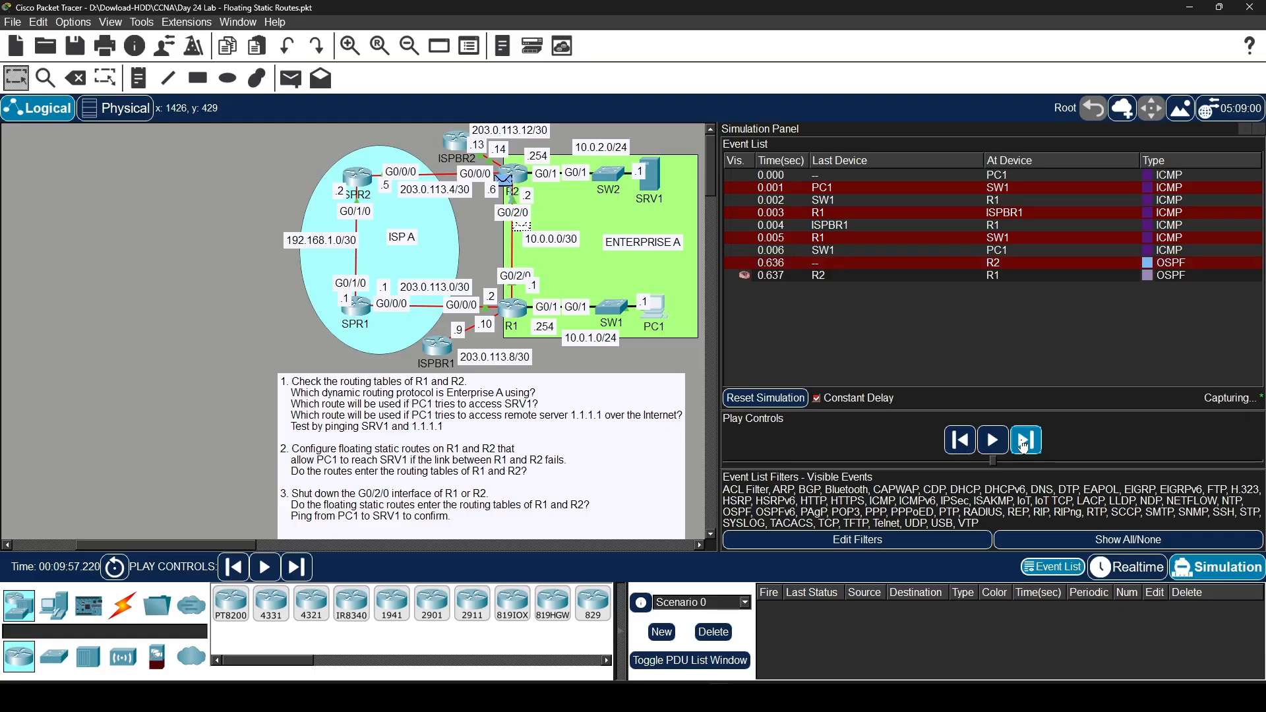
{"action": "left_click", "coordinate": [1024, 447]}
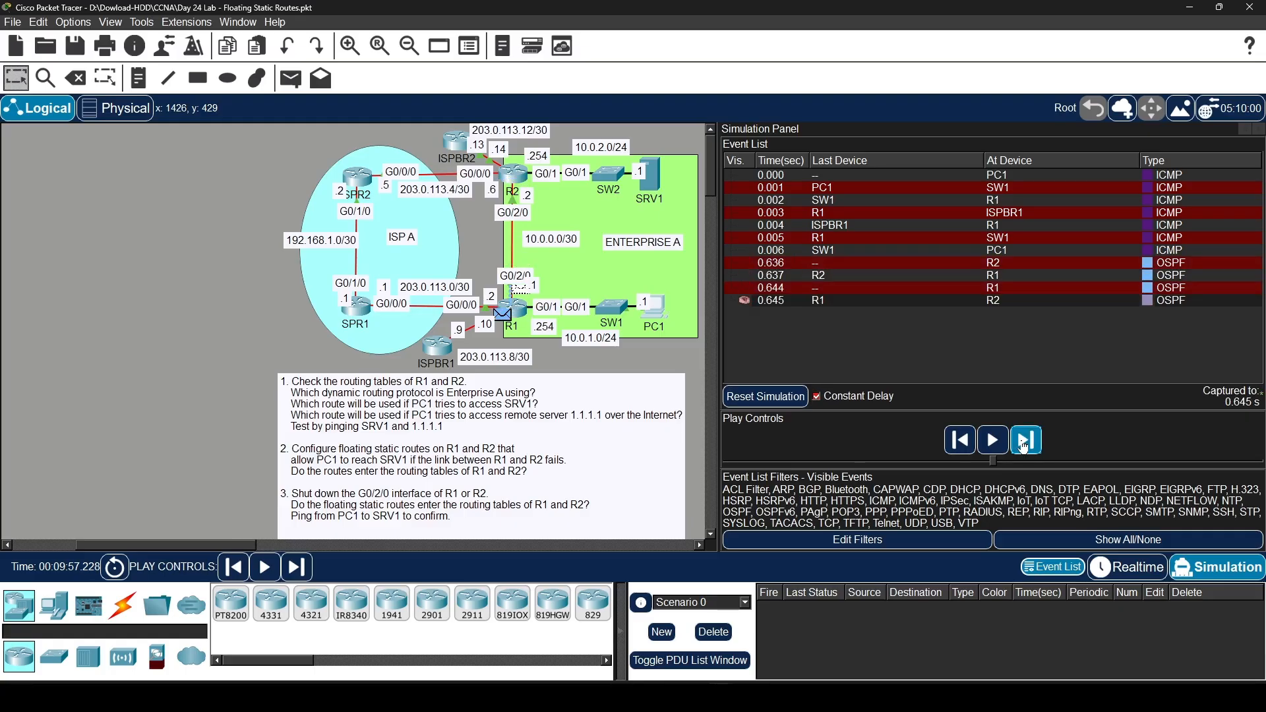
{"action": "left_click", "coordinate": [1024, 447]}
{"action": "left_click", "coordinate": [1024, 447]}
{"action": "left_click", "coordinate": [1024, 447]}
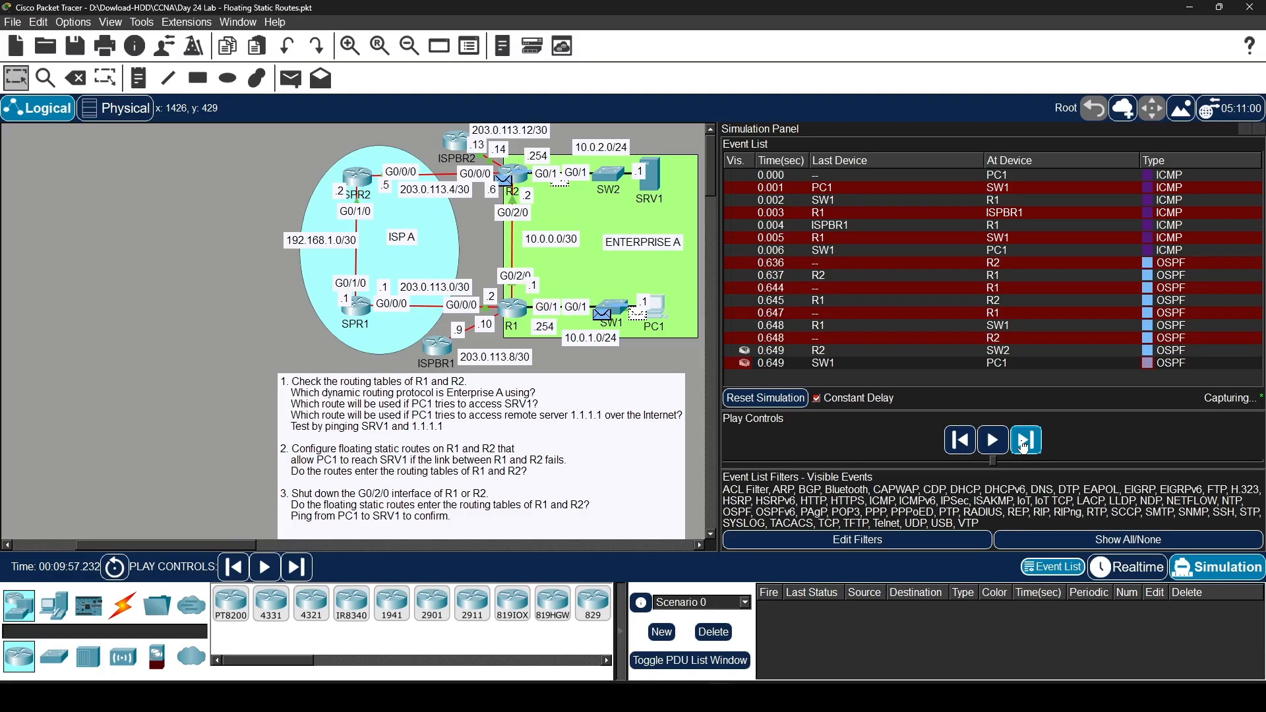
{"action": "left_click", "coordinate": [1024, 446]}
{"action": "left_click", "coordinate": [1024, 446]}
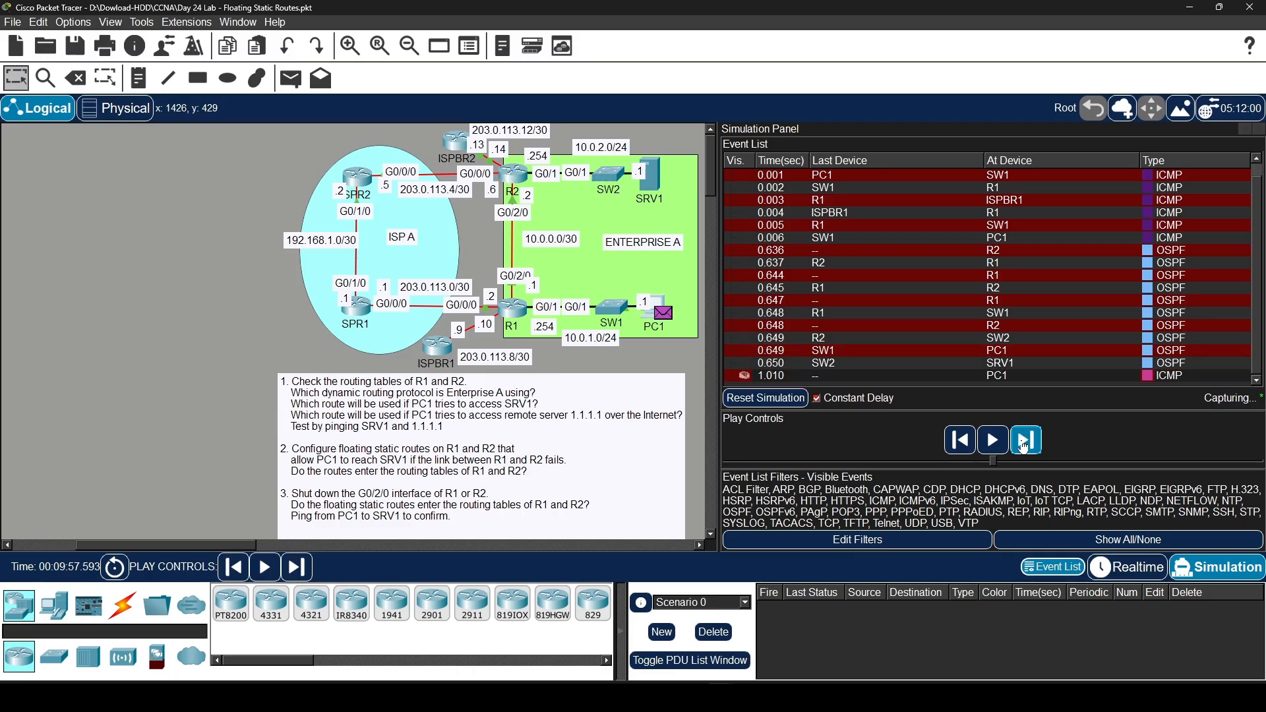
{"action": "left_click", "coordinate": [1024, 446]}
{"action": "left_click", "coordinate": [1024, 447]}
{"action": "left_click", "coordinate": [1025, 446]}
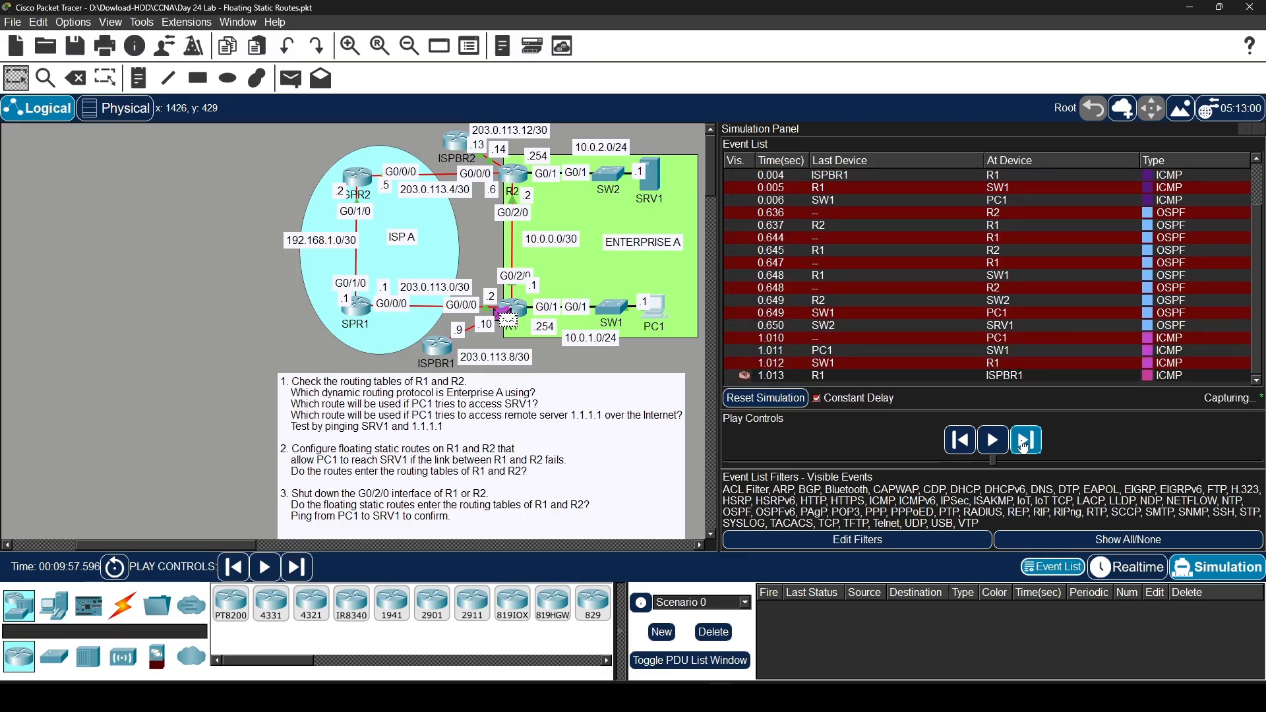
{"action": "left_click", "coordinate": [1025, 446]}
{"action": "left_click", "coordinate": [1024, 447]}
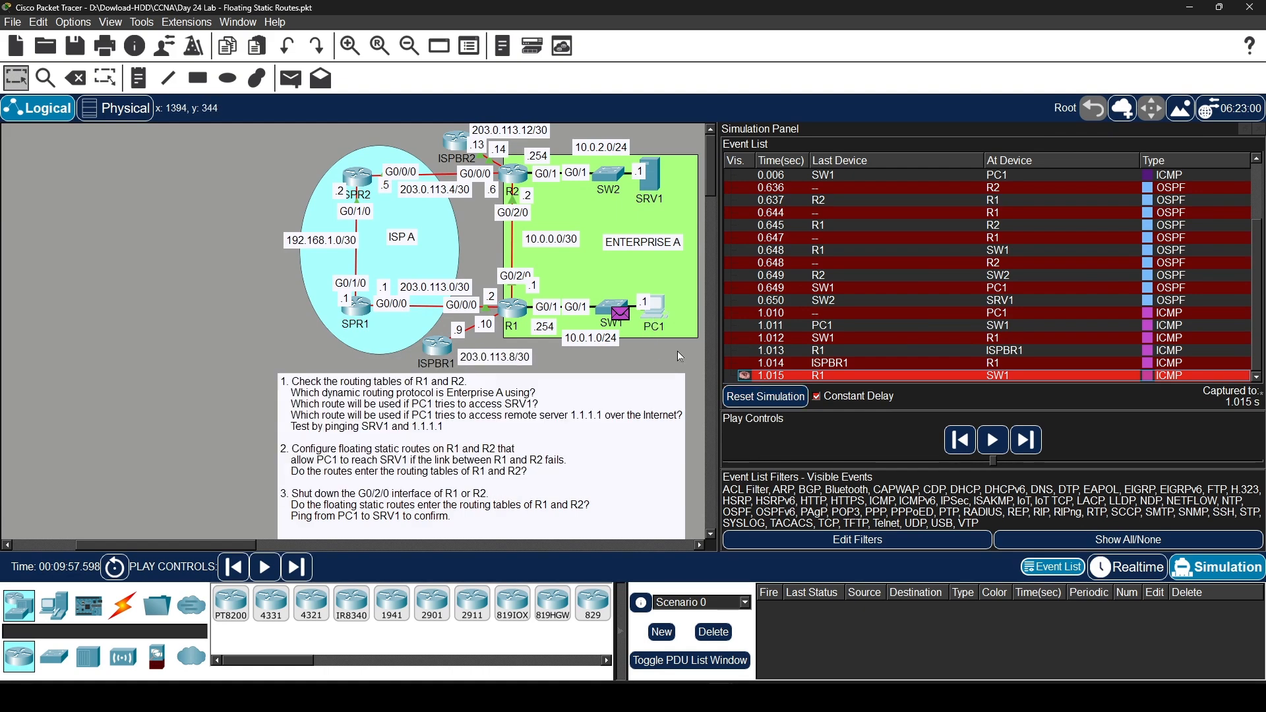
Stop the running ping in PC1's Command Prompt and trace the route to SRV1 with tracert 10.0.2.1
{"action": "left_click", "coordinate": [653, 309]}
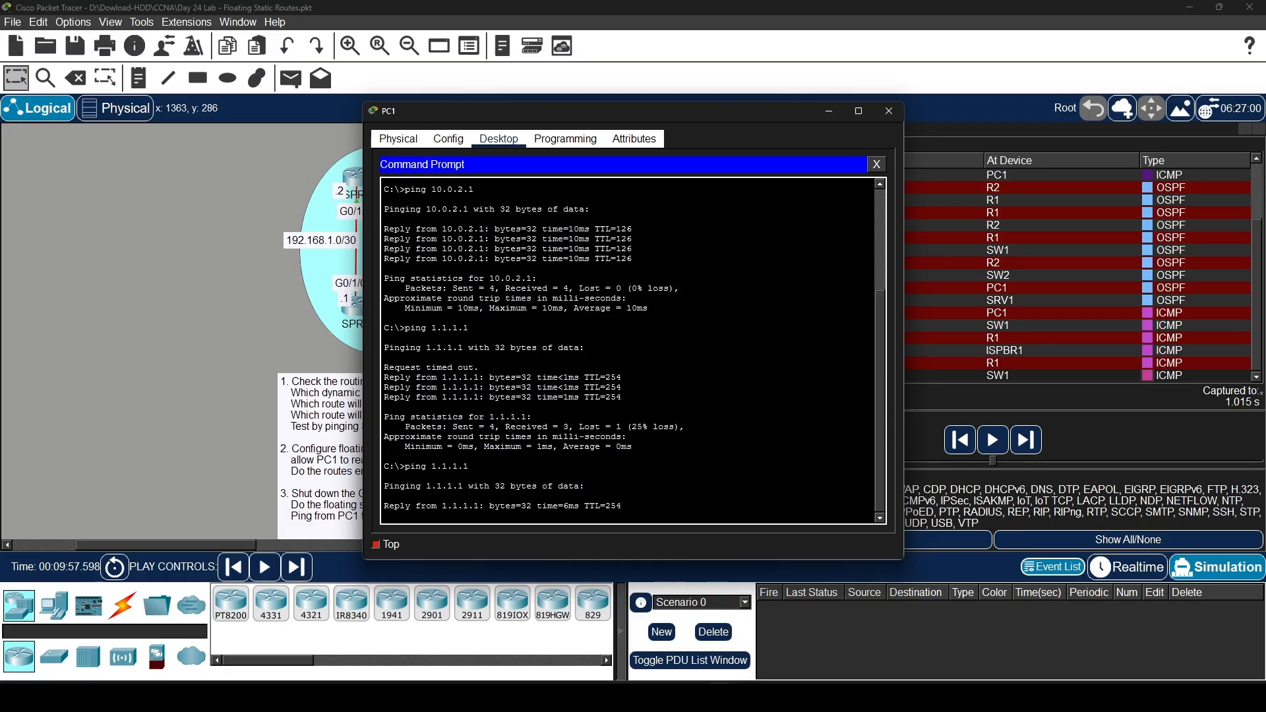
{"action": "key", "text": "ctrl+c"}
{"action": "key", "text": "Return"}
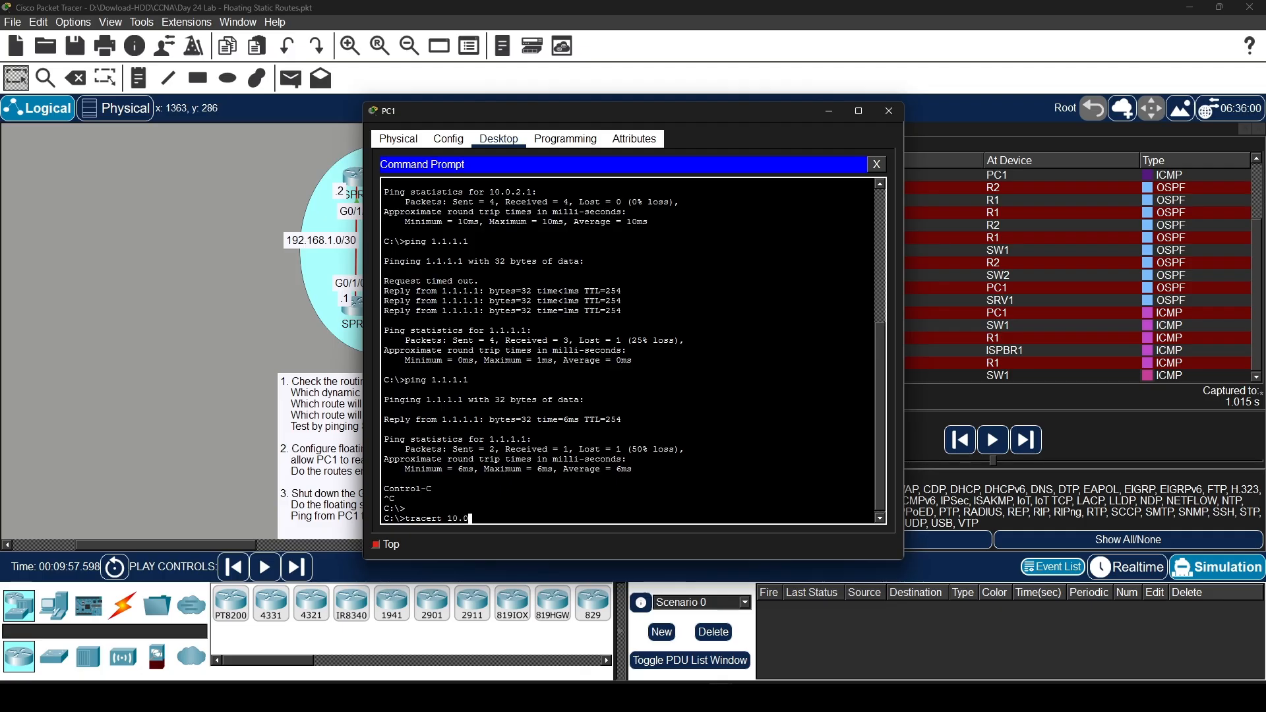
{"action": "type", "text": "2.1"}
{"action": "key", "text": "Return"}
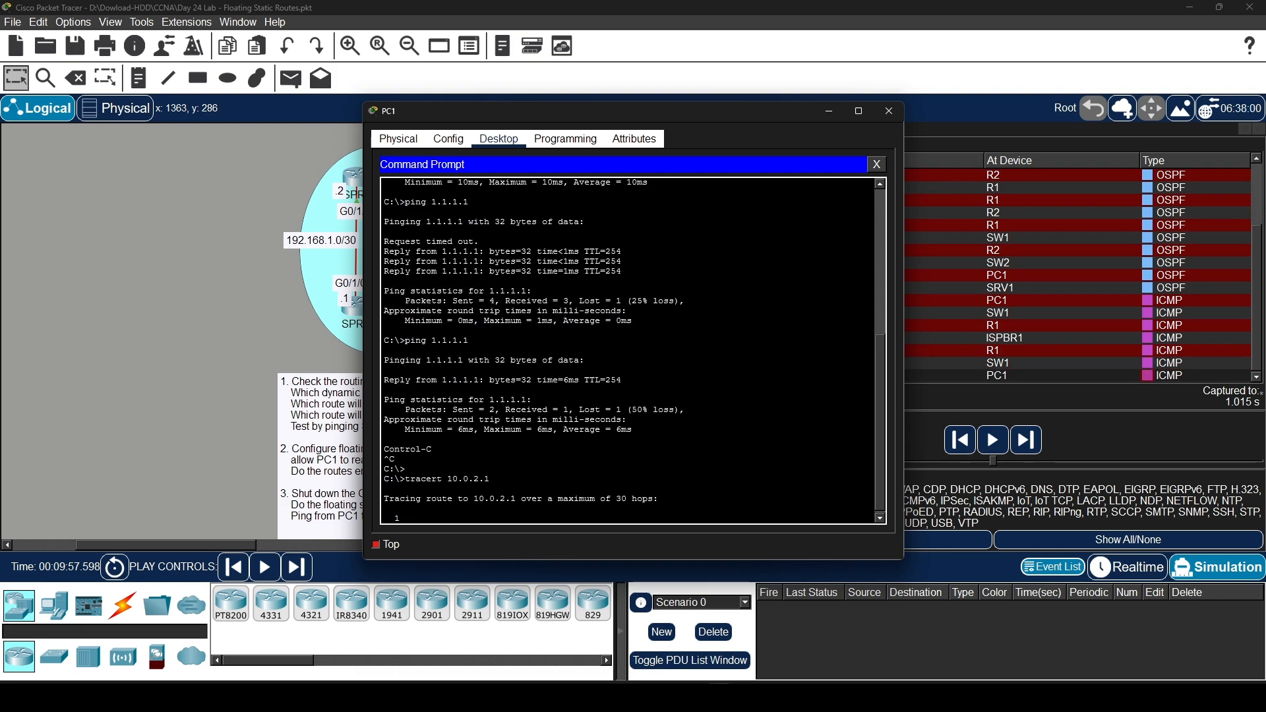
Return to Realtime mode, place PC1's window beside the topology, and examine the tracert hops to 10.0.2.1
{"action": "left_click_drag", "start_coordinate": [621, 112], "coordinate": [628, 111]}
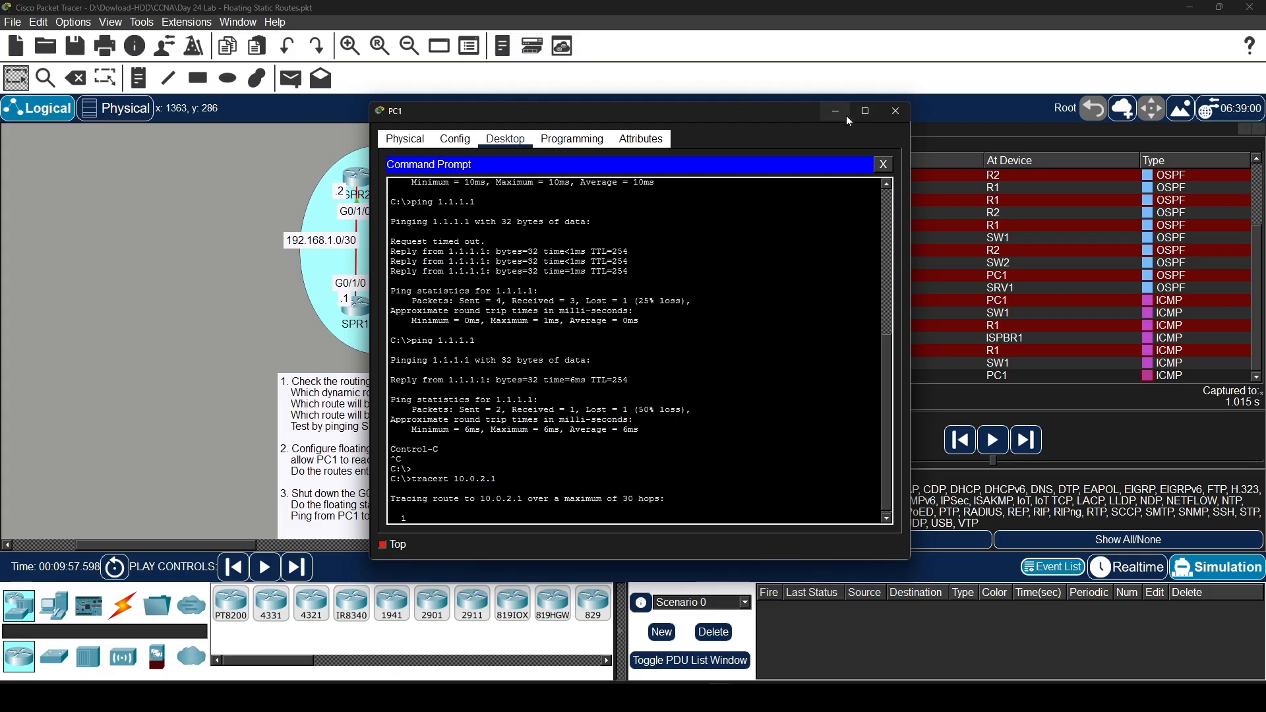
{"action": "left_click_drag", "start_coordinate": [749, 112], "coordinate": [761, 113]}
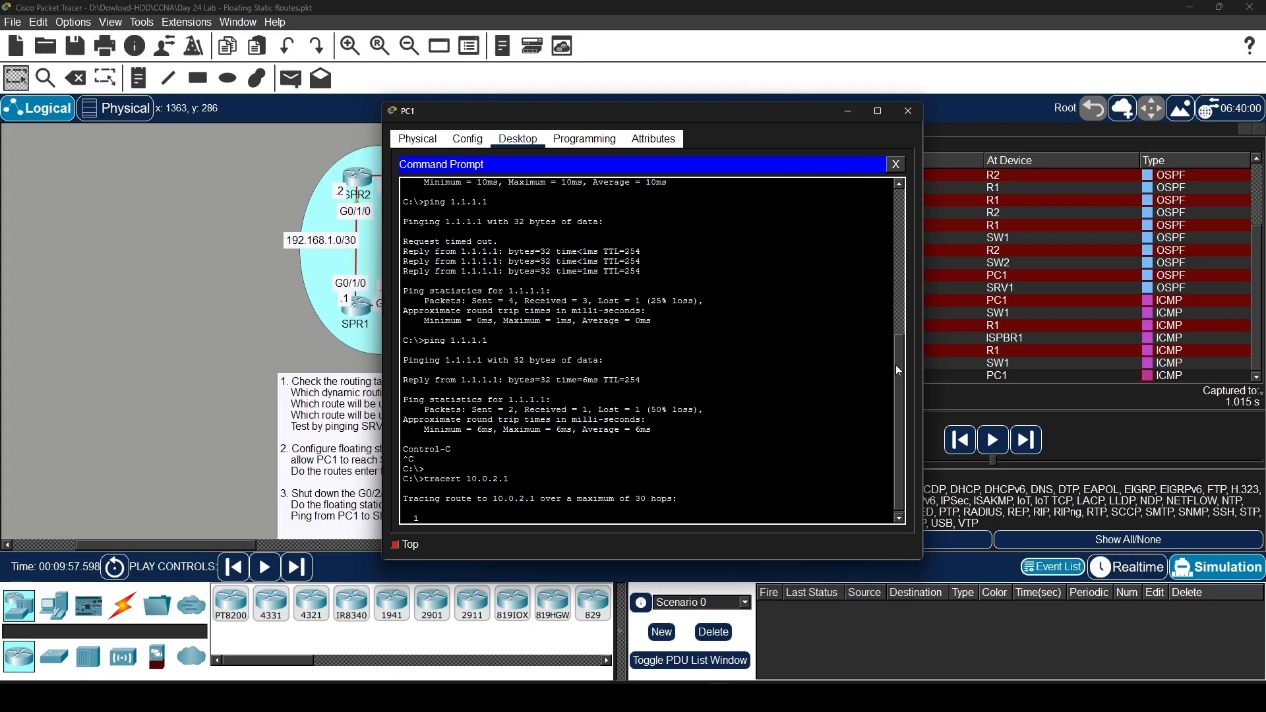
{"action": "left_click_drag", "start_coordinate": [896, 367], "coordinate": [893, 403]}
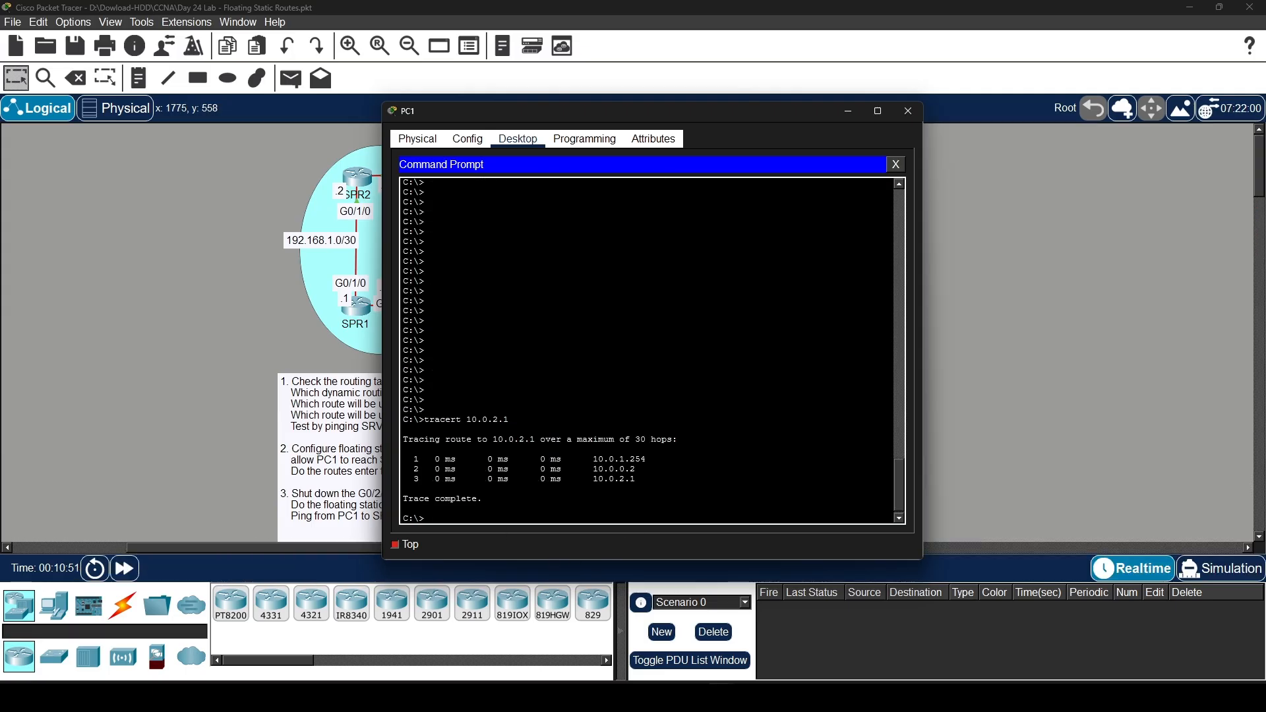
{"action": "left_click_drag", "start_coordinate": [742, 112], "coordinate": [1059, 104]}
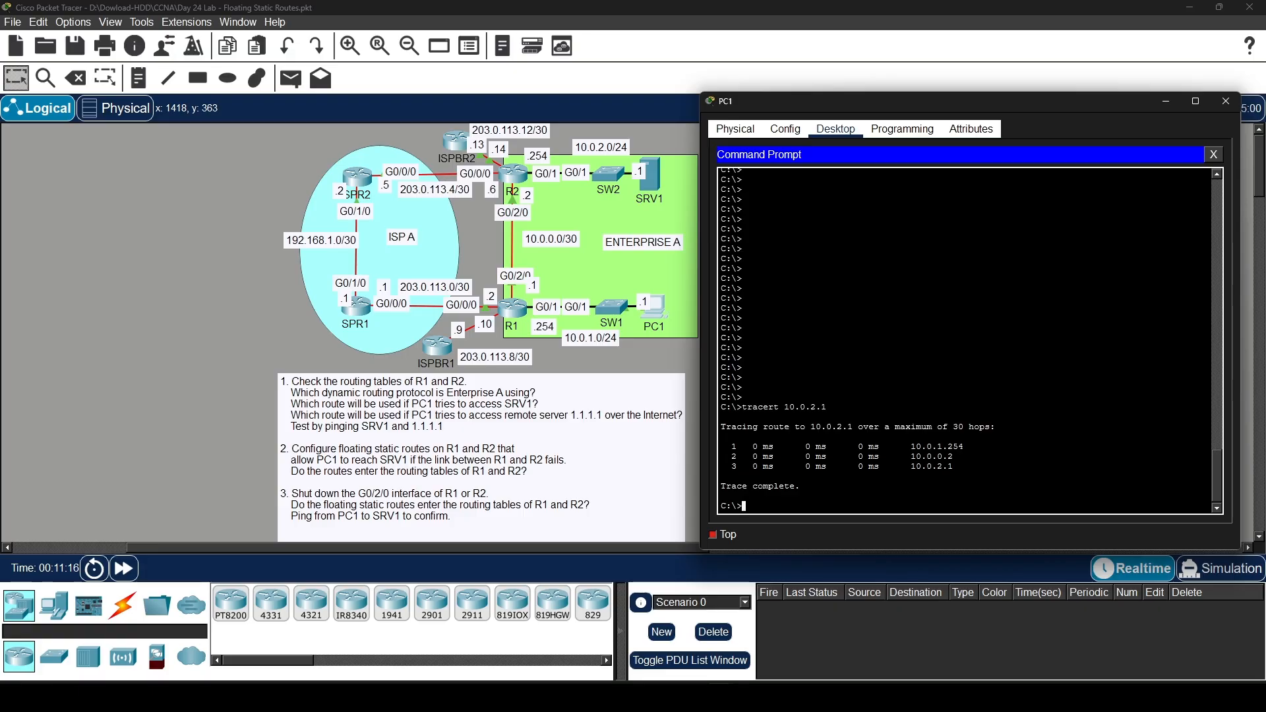
{"action": "left_click_drag", "start_coordinate": [911, 466], "coordinate": [948, 466]}
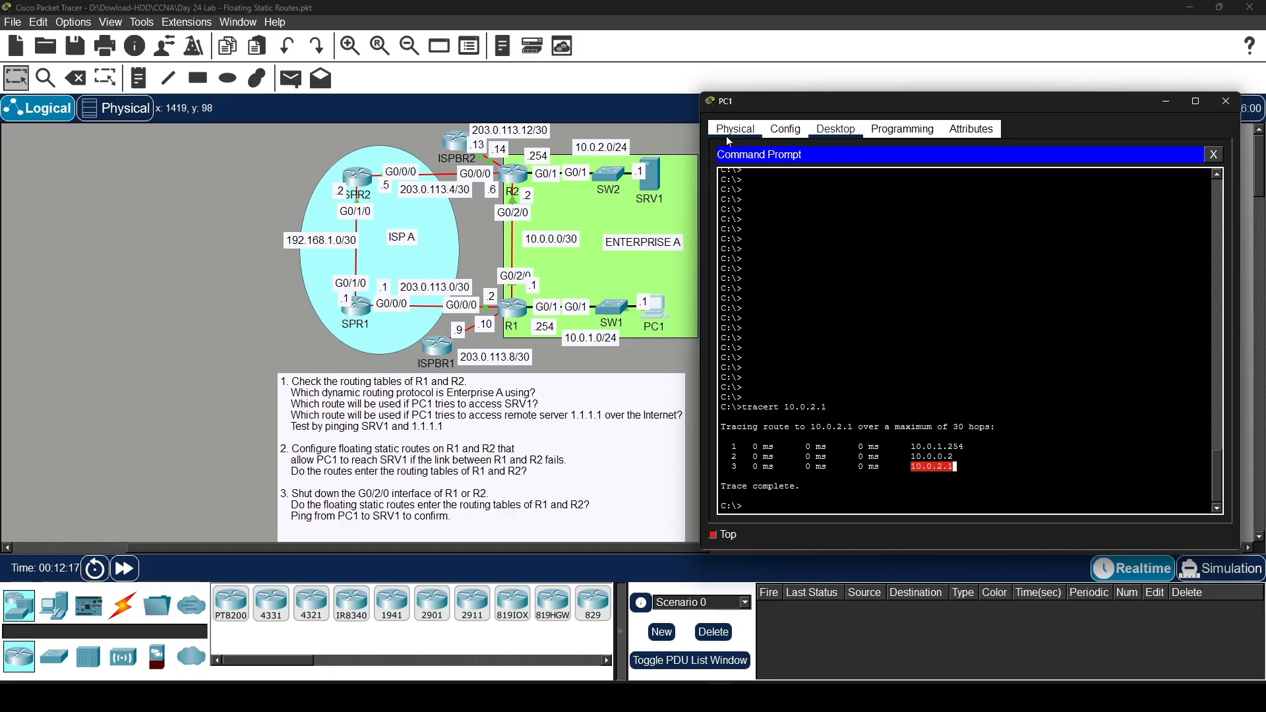
Reposition PC1's window clear of the topology, run tracert 10.0.2.1 again, and close the window
{"action": "left_click_drag", "start_coordinate": [740, 105], "coordinate": [550, 470]}
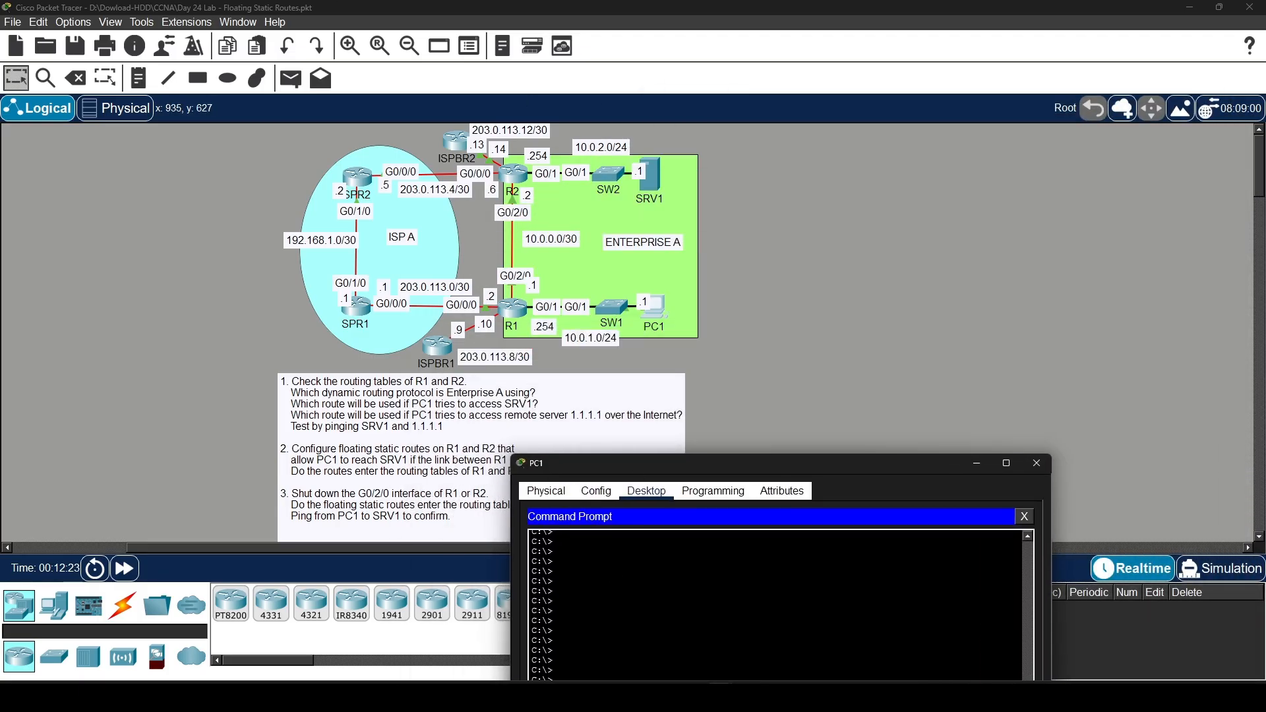
{"action": "left_click_drag", "start_coordinate": [722, 453], "coordinate": [724, 333]}
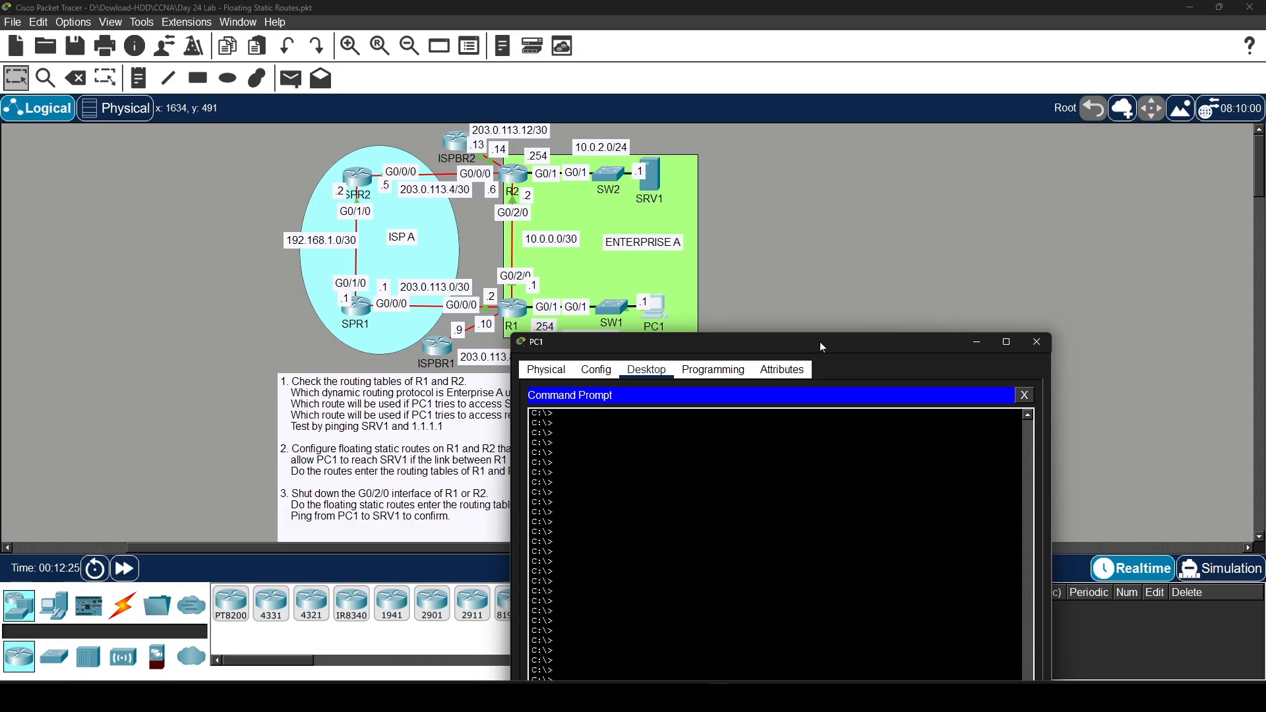
{"action": "left_click_drag", "start_coordinate": [821, 343], "coordinate": [995, 141]}
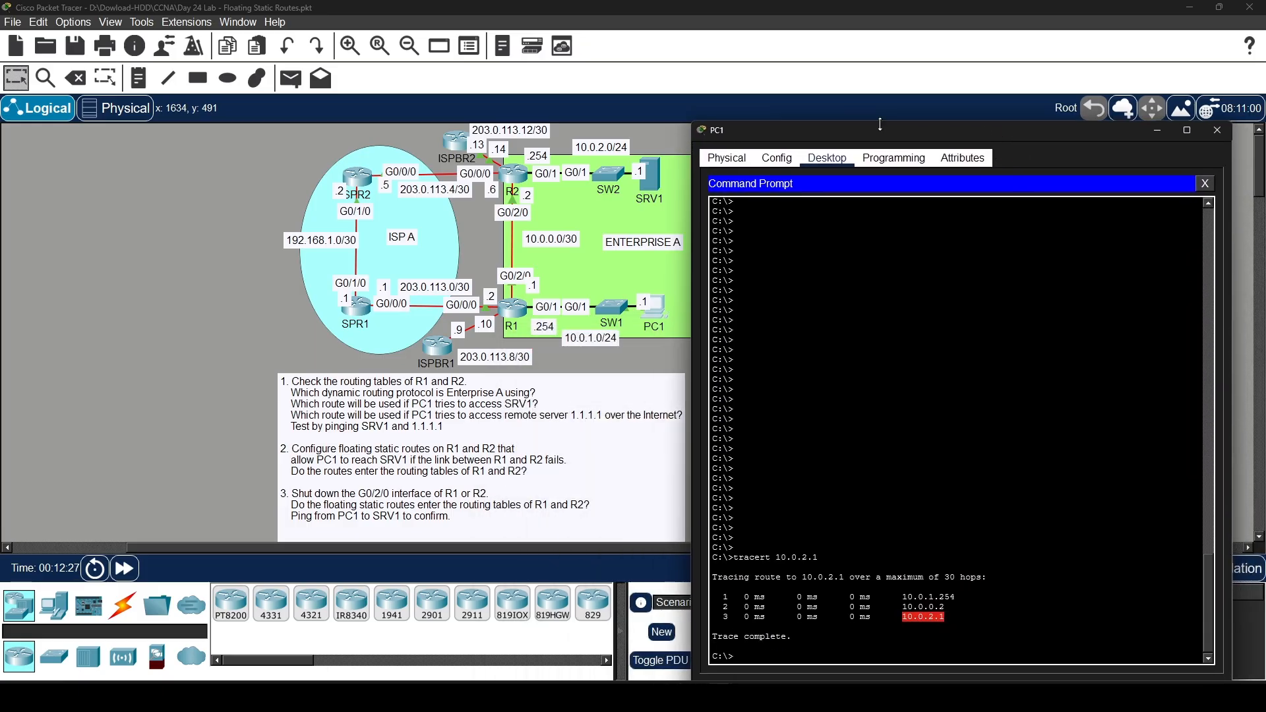
{"action": "left_click_drag", "start_coordinate": [862, 125], "coordinate": [846, 56]}
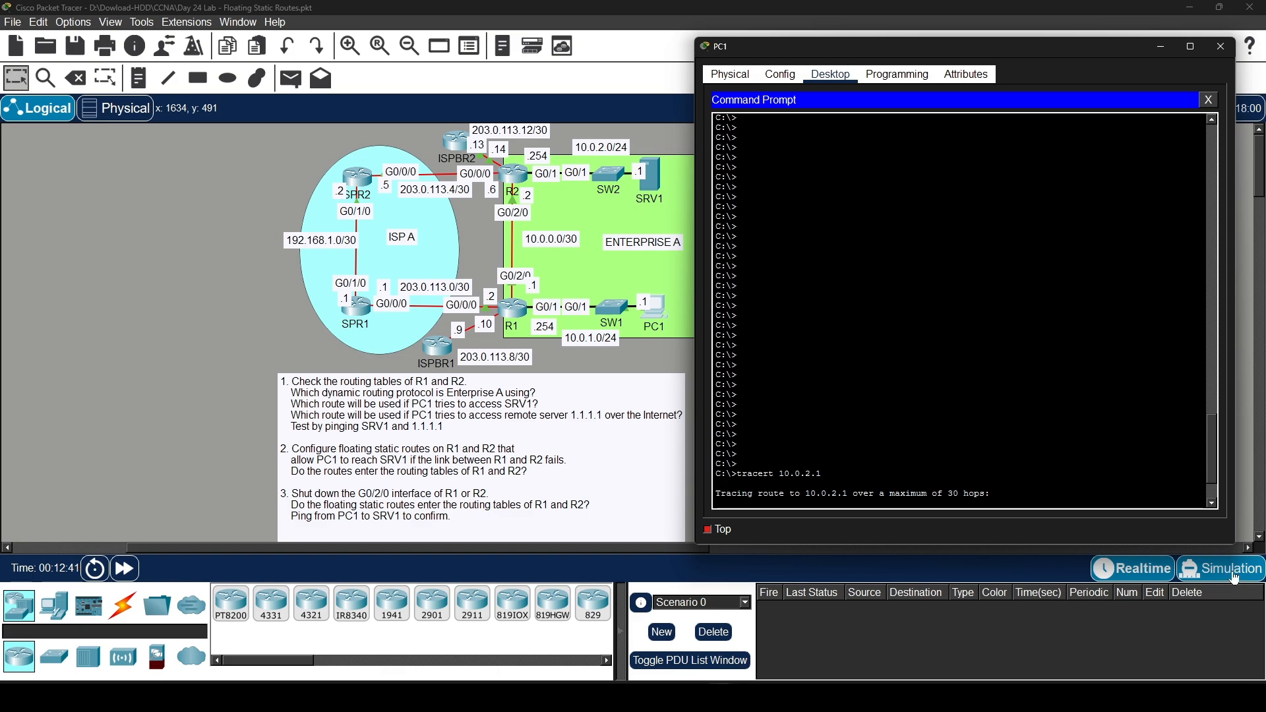
{"action": "left_click", "coordinate": [1229, 46]}
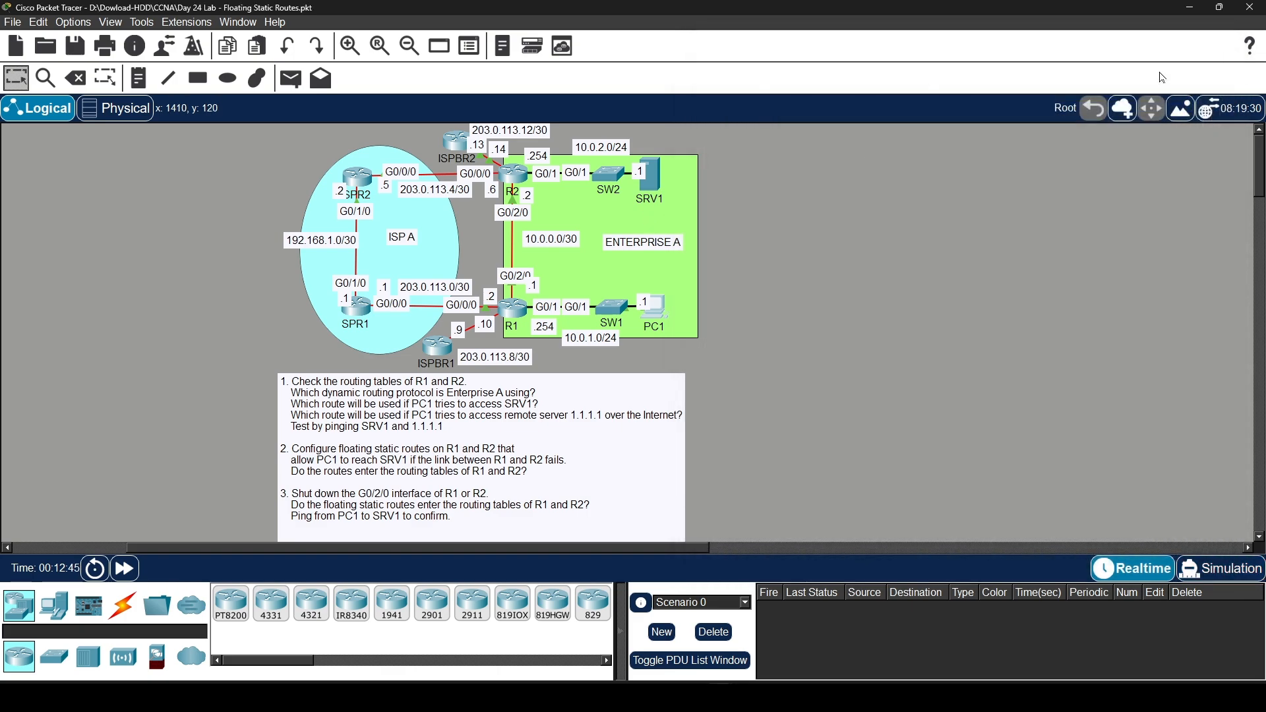
Review the OSPF route to 10.0.1.0/24 in R2's routing table and close R2's window
{"action": "left_click", "coordinate": [518, 177]}
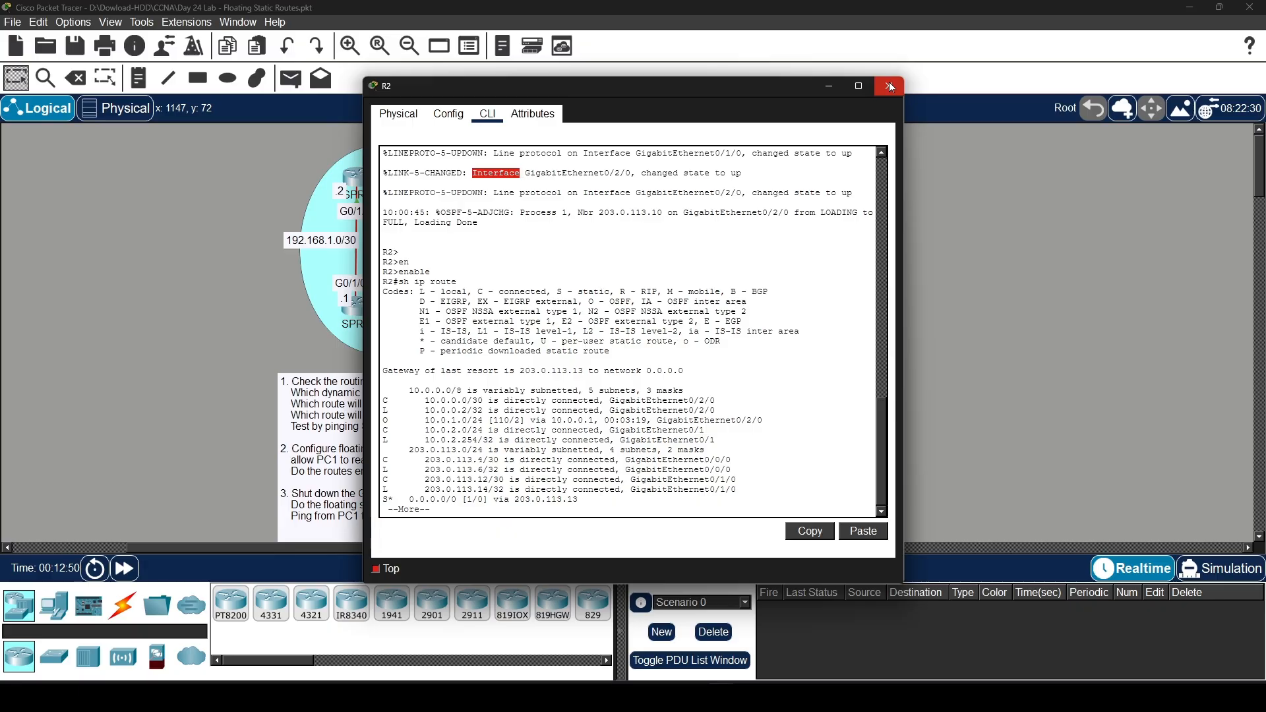
{"action": "left_click_drag", "start_coordinate": [735, 471], "coordinate": [463, 479]}
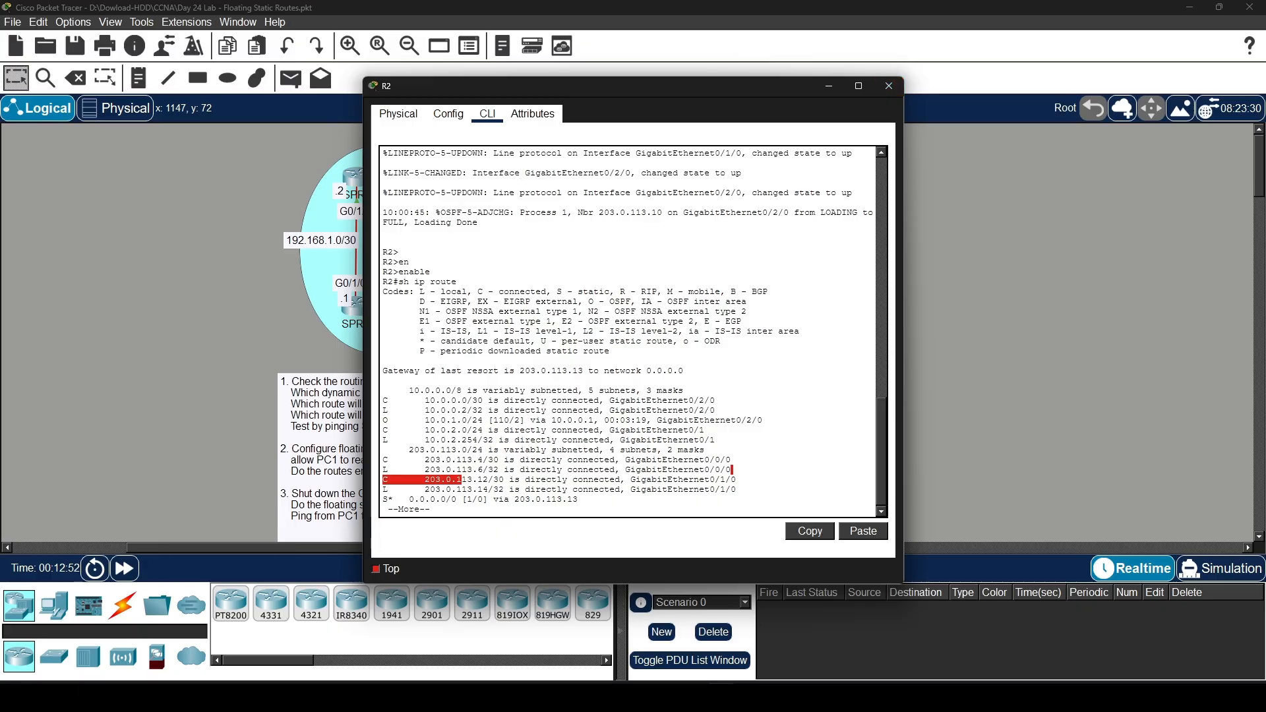
{"action": "left_click_drag", "start_coordinate": [383, 420], "coordinate": [764, 421]}
{"action": "left_click", "coordinate": [890, 87]}
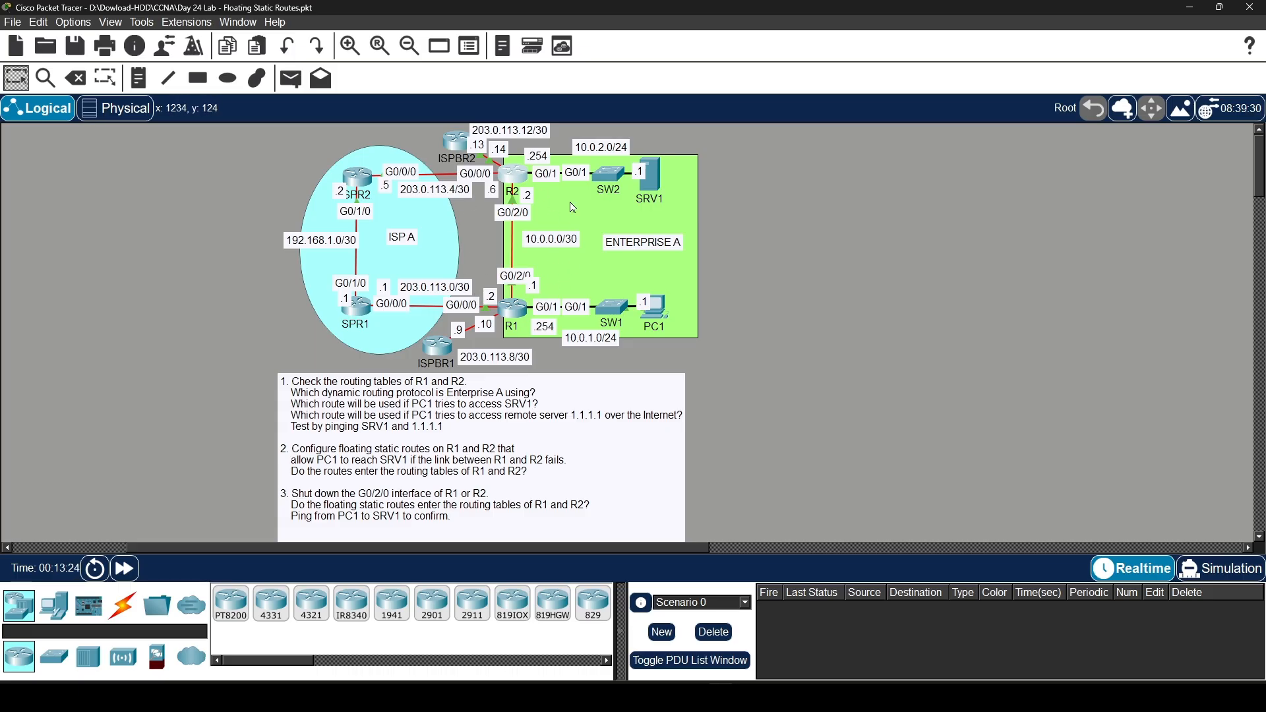
Move the .2 address label beside R1's G0/0/0 into the Enterprise A area, and enter global configuration mode on R1
{"action": "left_click_drag", "start_coordinate": [487, 300], "coordinate": [570, 287]}
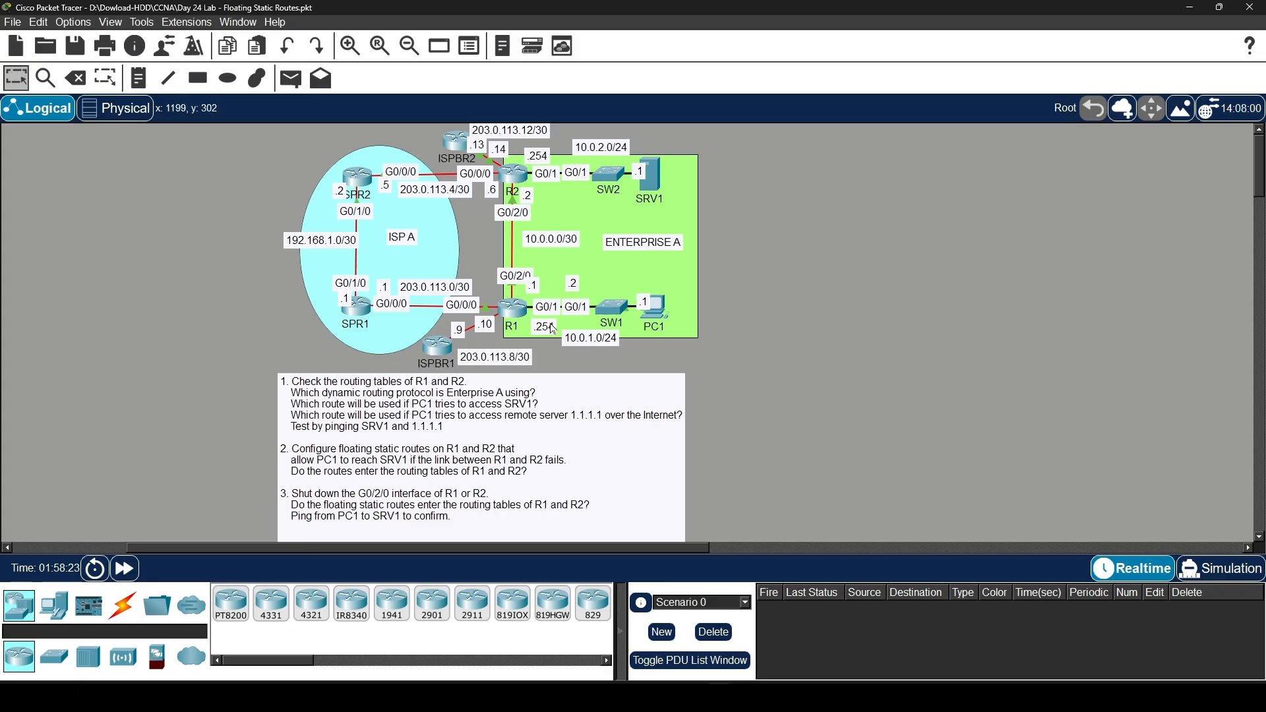
{"action": "left_click", "coordinate": [518, 310]}
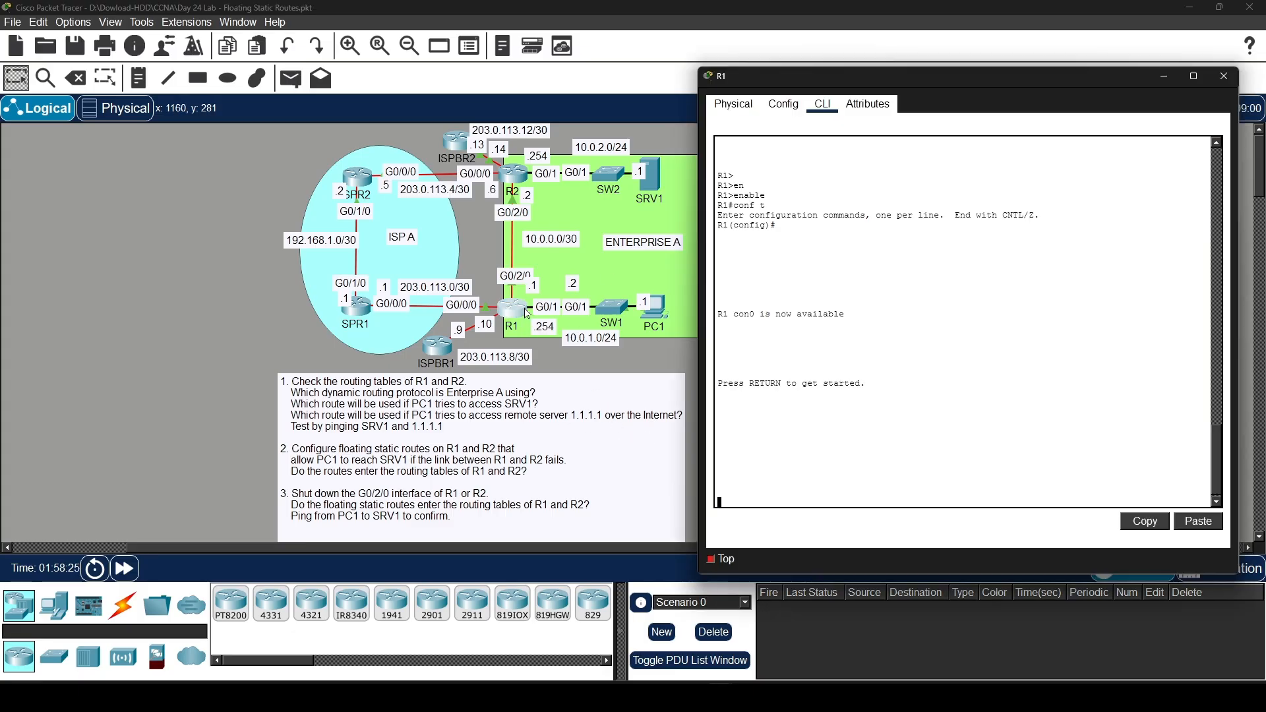
{"action": "type", "text": "en"}
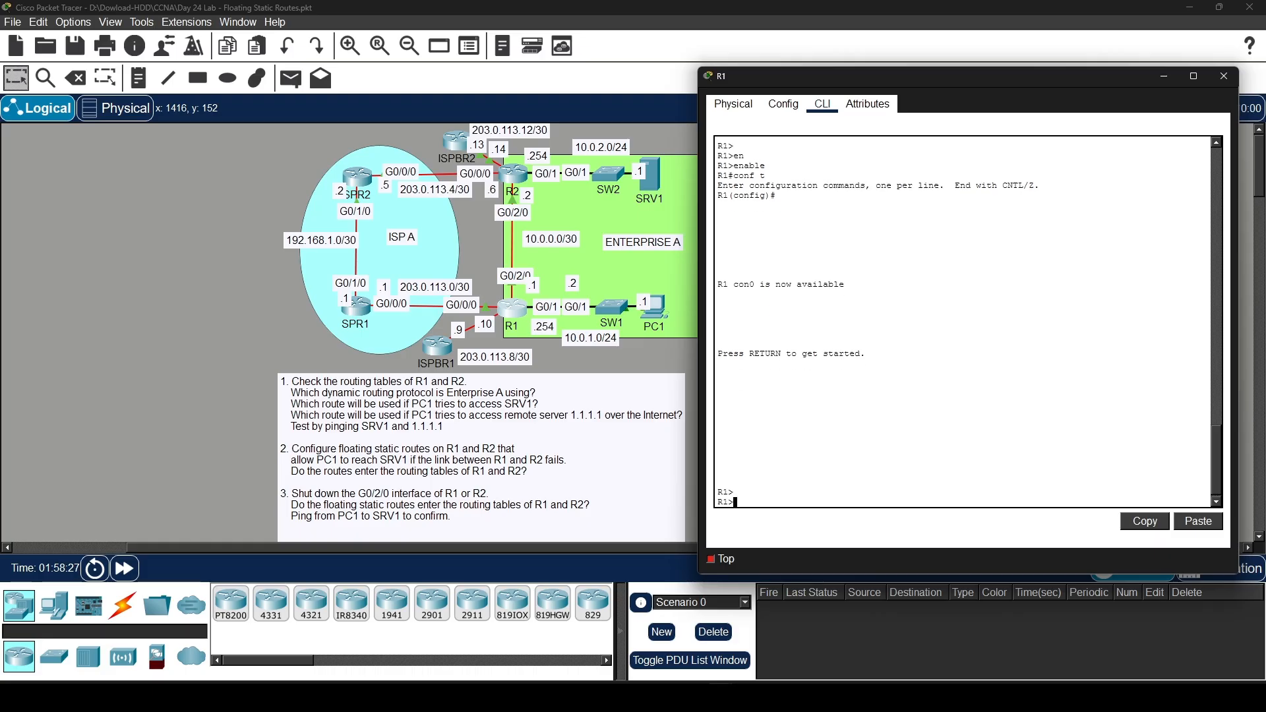
{"action": "key", "text": "Tab"}
{"action": "key", "text": "Return"}
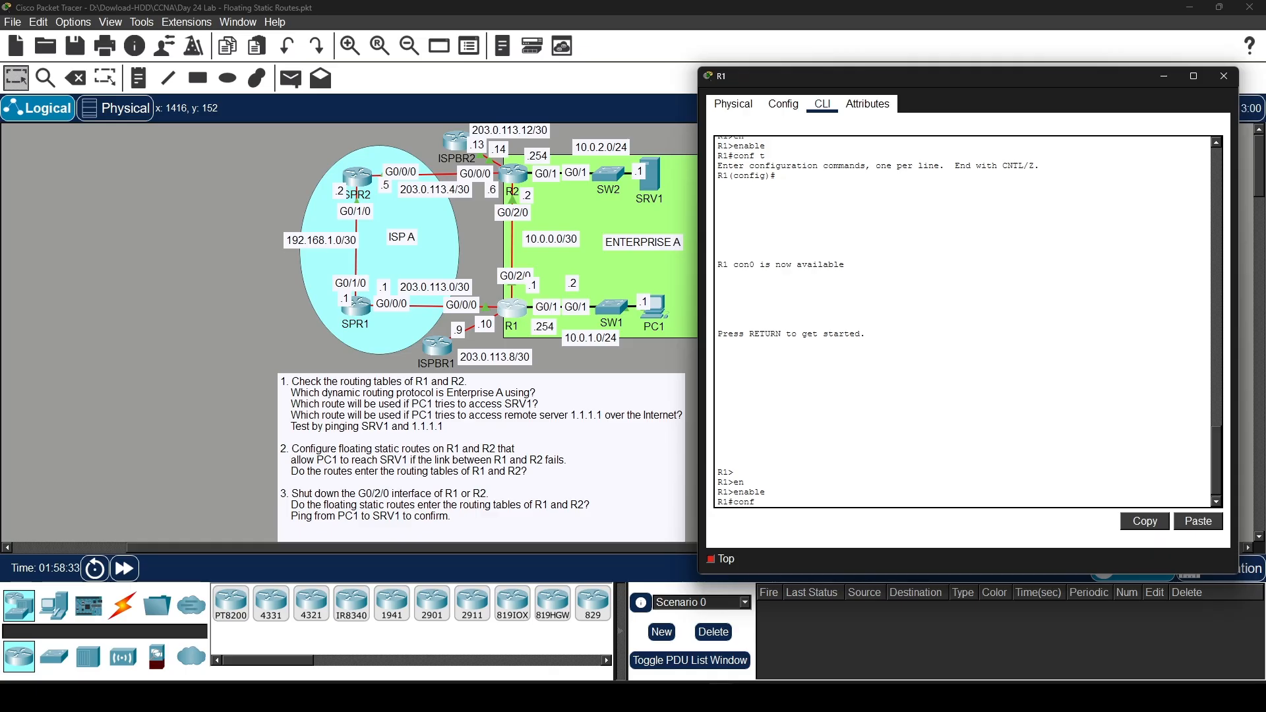
{"action": "type", "text": "conf t"}
{"action": "key", "text": "Return"}
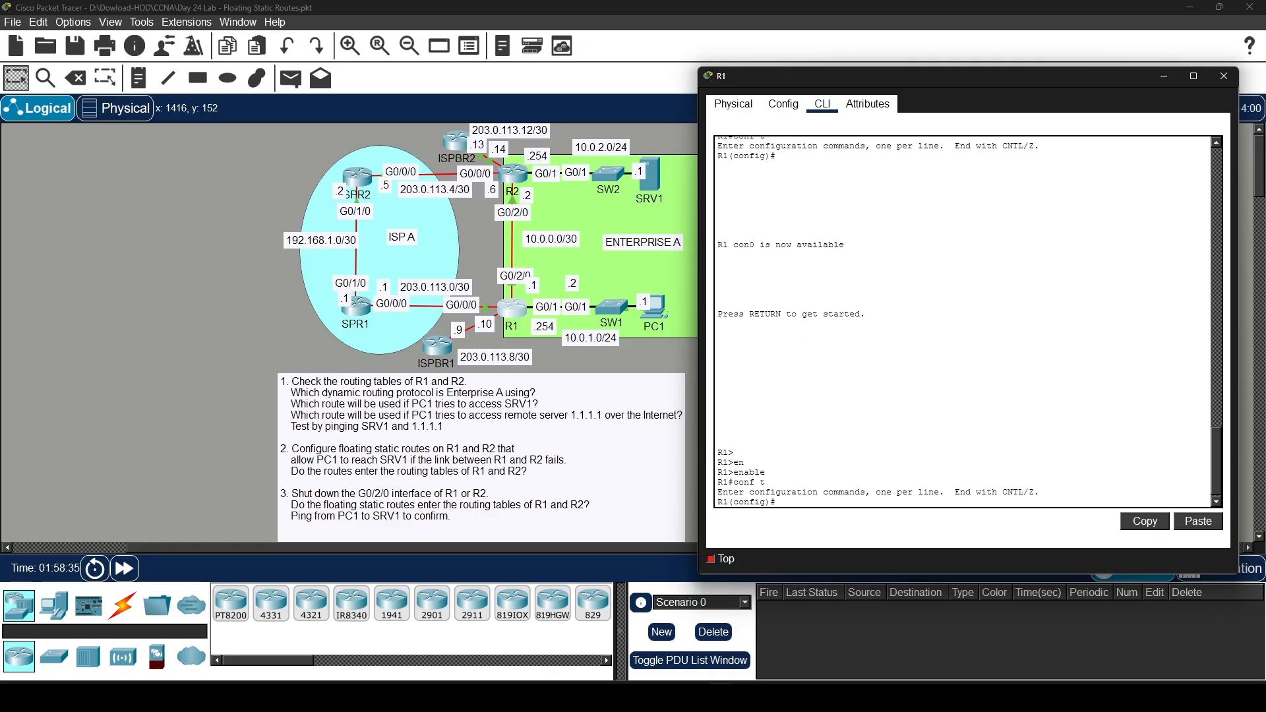
Begin a static route on R1 to 10.0.2.0 with mask 255.255.255.0 and next hop 203.0.113.1
{"action": "type", "text": "ip route"}
{"action": "type", "text": ".0.2.0 255.255.255.0"}
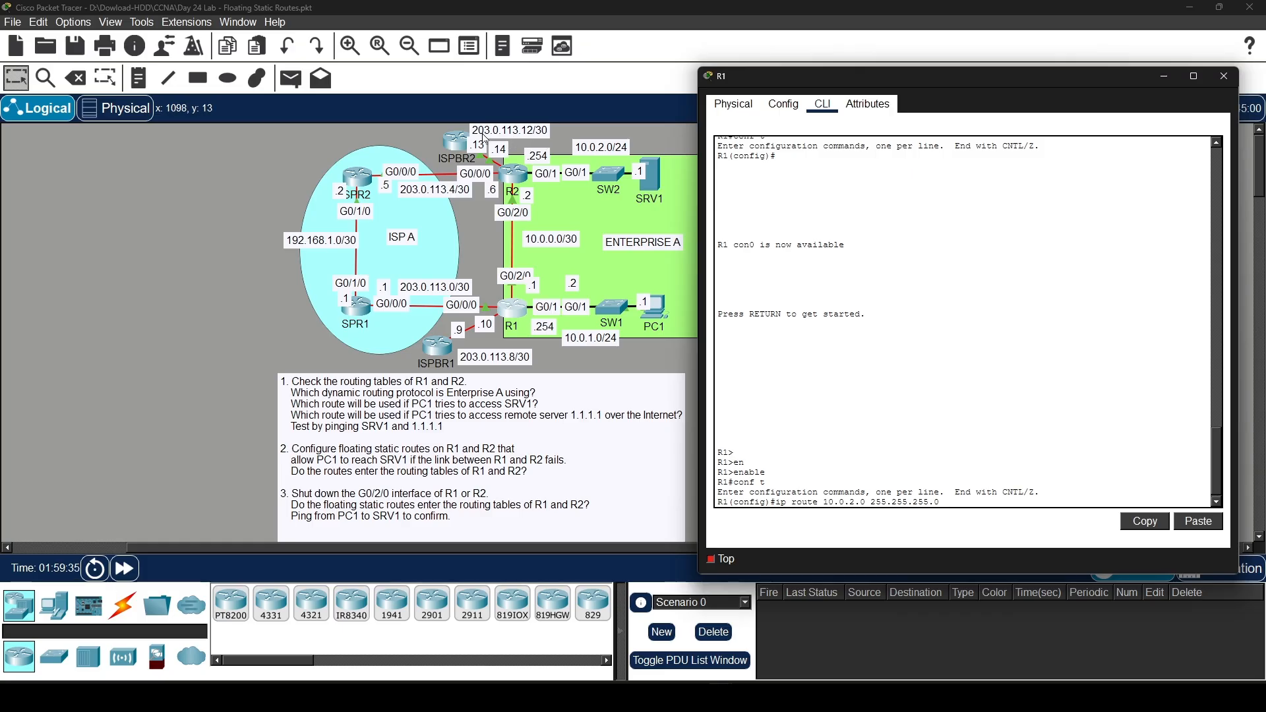
{"action": "type", "text": "203.0.113"}
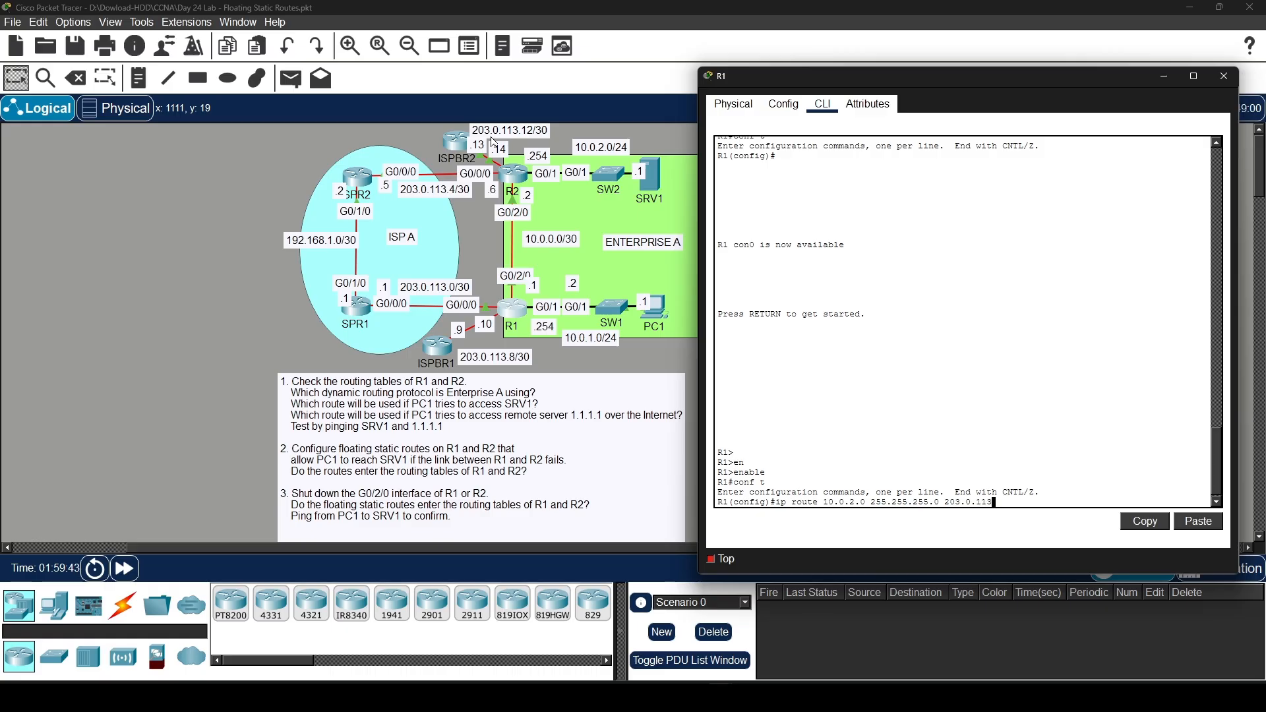
{"action": "type", "text": "."}
{"action": "type", "text": "1"}
Check the administrative distance of the OSPF route to 10.0.2.0/24 in R1's earlier routing table output
{"action": "scroll", "coordinate": [966, 323], "scroll_direction": "up", "scroll_amount": 6}
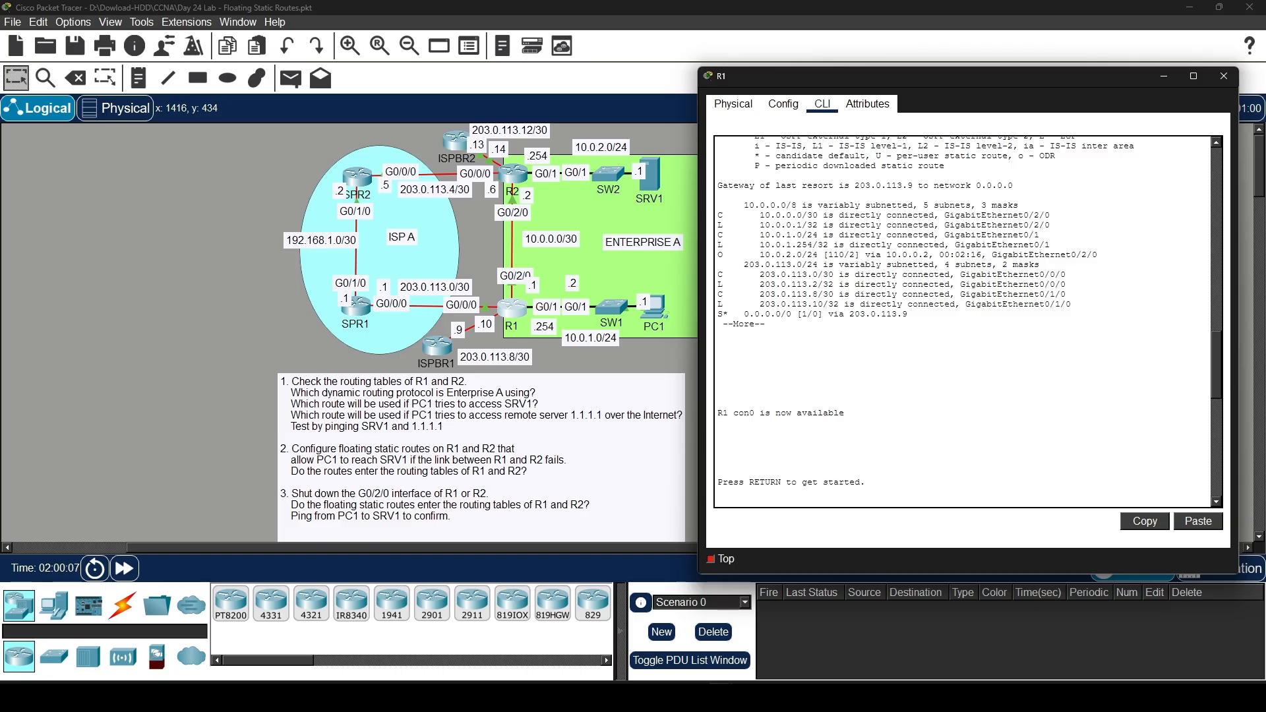
{"action": "left_click_drag", "start_coordinate": [845, 255], "coordinate": [827, 255]}
{"action": "scroll", "coordinate": [574, 313], "scroll_direction": "down", "scroll_amount": 3}
{"action": "scroll", "coordinate": [611, 312], "scroll_direction": "up", "scroll_amount": 3}
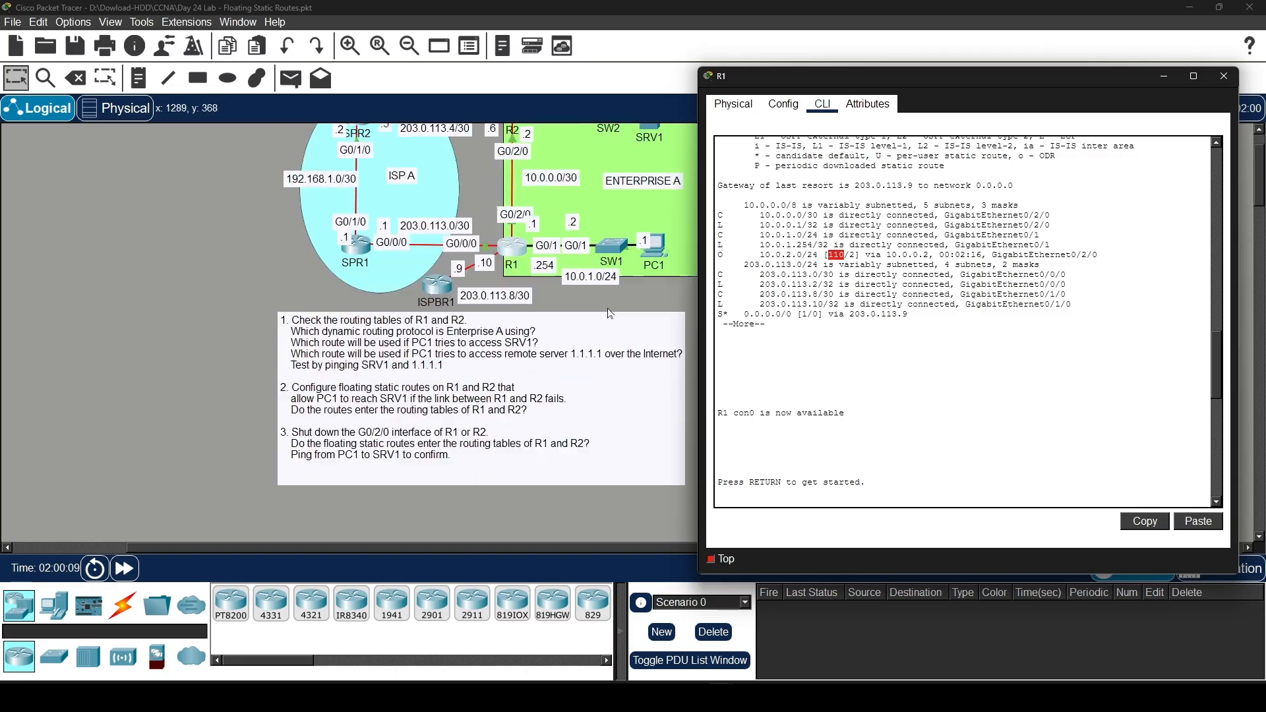
{"action": "scroll", "coordinate": [844, 310], "scroll_direction": "down", "scroll_amount": 15}
{"action": "scroll", "coordinate": [963, 323], "scroll_direction": "down", "scroll_amount": 2}
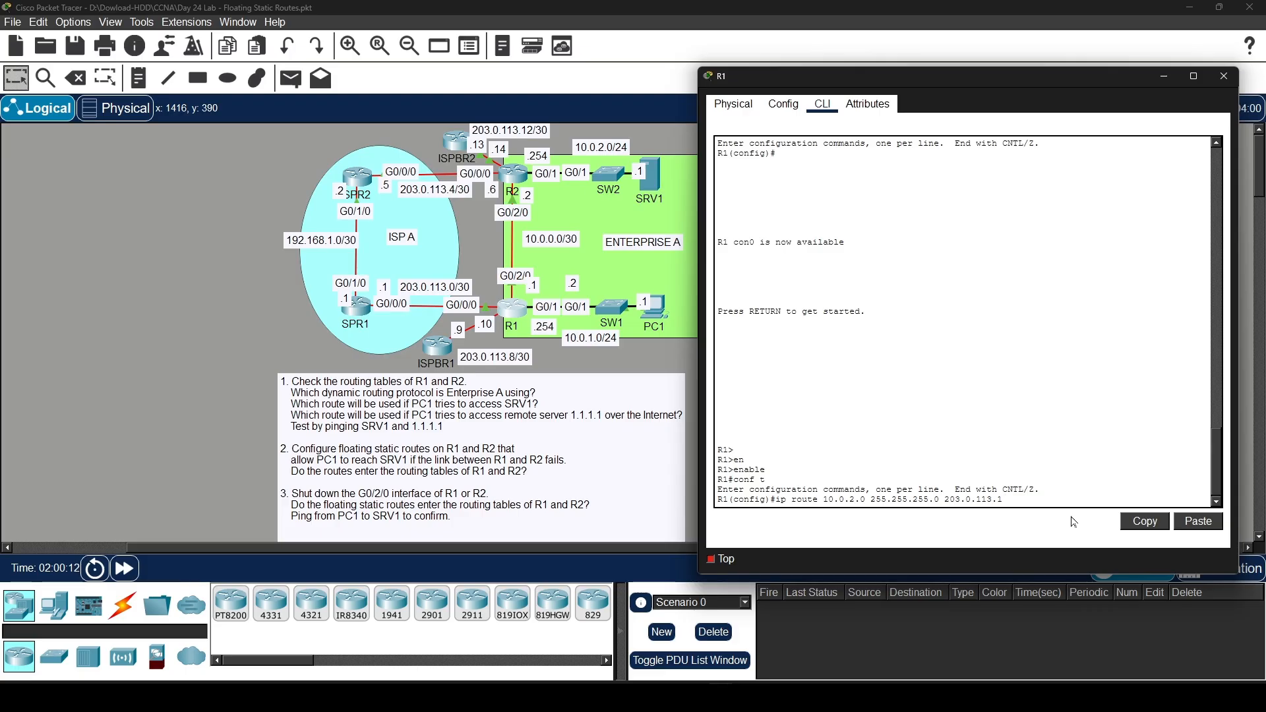
Complete R1's floating static route with an administrative distance of 111 and submit the command
{"action": "type", "text": "111"}
{"action": "key", "text": "BackSpace"}
{"action": "key", "text": "BackSpace"}
{"action": "type", "text": "203.0.1"}
{"action": "key", "text": "BackSpace"}
{"action": "key", "text": "BackSpace"}
{"action": "key", "text": "BackSpace"}
{"action": "type", "text": "11"}
{"action": "key", "text": "Return"}
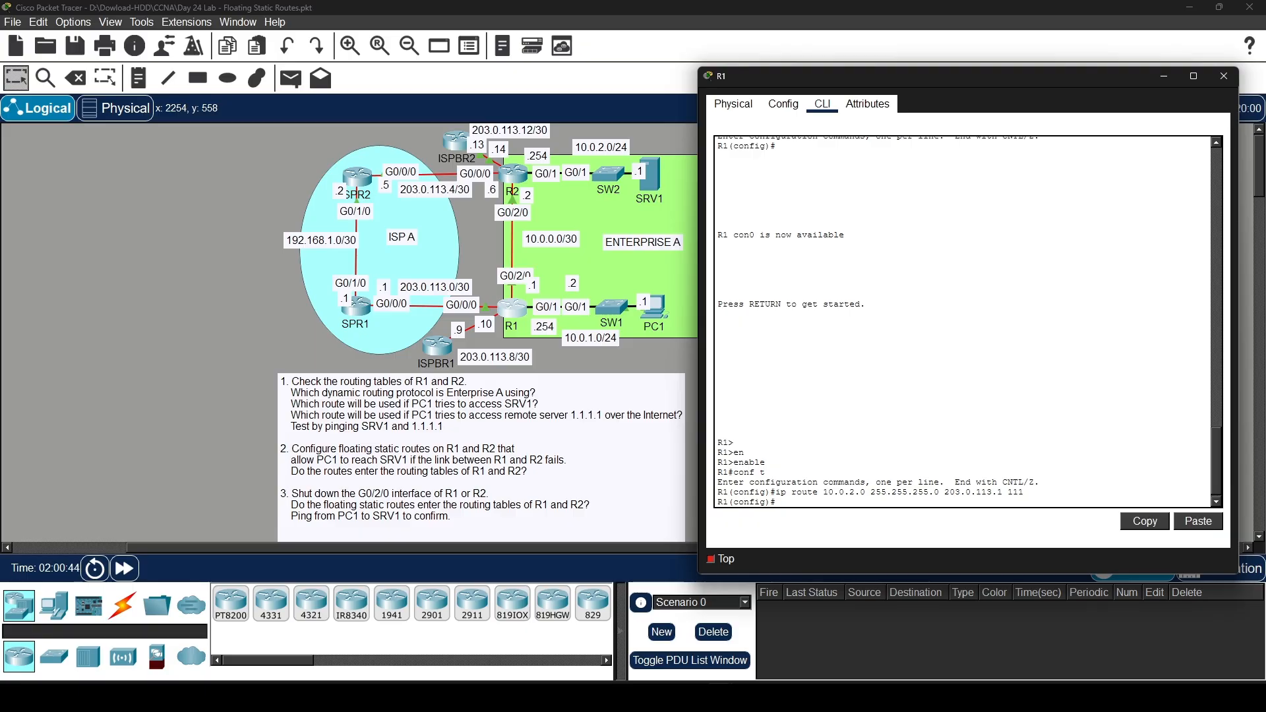
{"action": "key", "text": "Up"}
{"action": "key", "text": "BackSpace"}
{"action": "key", "text": "BackSpace"}
{"action": "key", "text": "BackSpace"}
{"action": "key", "text": "BackSpace"}
{"action": "key", "text": "BackSpace"}
{"action": "key", "text": "BackSpace"}
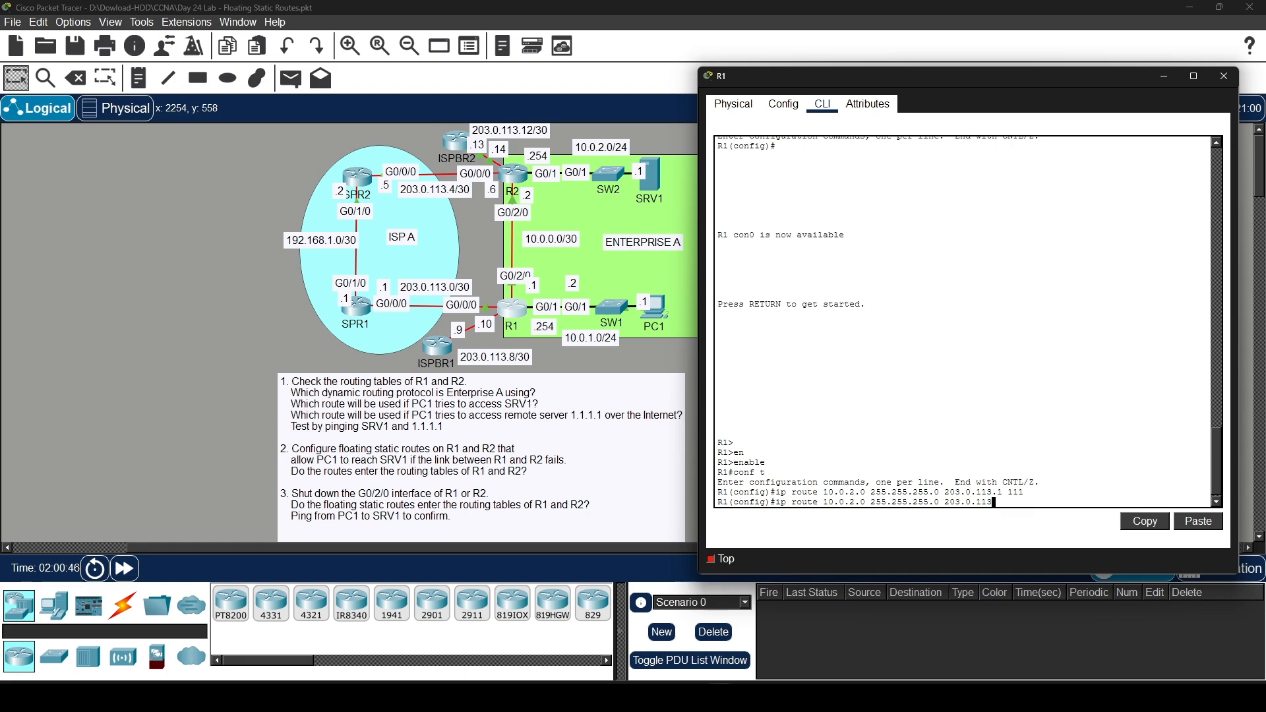
{"action": "key", "text": "BackSpace"}
{"action": "key", "text": "BackSpace"}
{"action": "key", "text": "BackSpace"}
{"action": "key", "text": "BackSpace"}
{"action": "key", "text": "BackSpace"}
{"action": "key", "text": "BackSpace"}
{"action": "key", "text": "BackSpace"}
{"action": "key", "text": "BackSpace"}
{"action": "key", "text": "BackSpace"}
{"action": "key", "text": "BackSpace"}
{"action": "key", "text": "BackSpace"}
{"action": "key", "text": "BackSpace"}
{"action": "key", "text": "BackSpace"}
{"action": "key", "text": "BackSpace"}
{"action": "key", "text": "BackSpace"}
{"action": "key", "text": "BackSpace"}
{"action": "key", "text": "BackSpace"}
{"action": "key", "text": "BackSpace"}
{"action": "key", "text": "BackSpace"}
{"action": "key", "text": "BackSpace"}
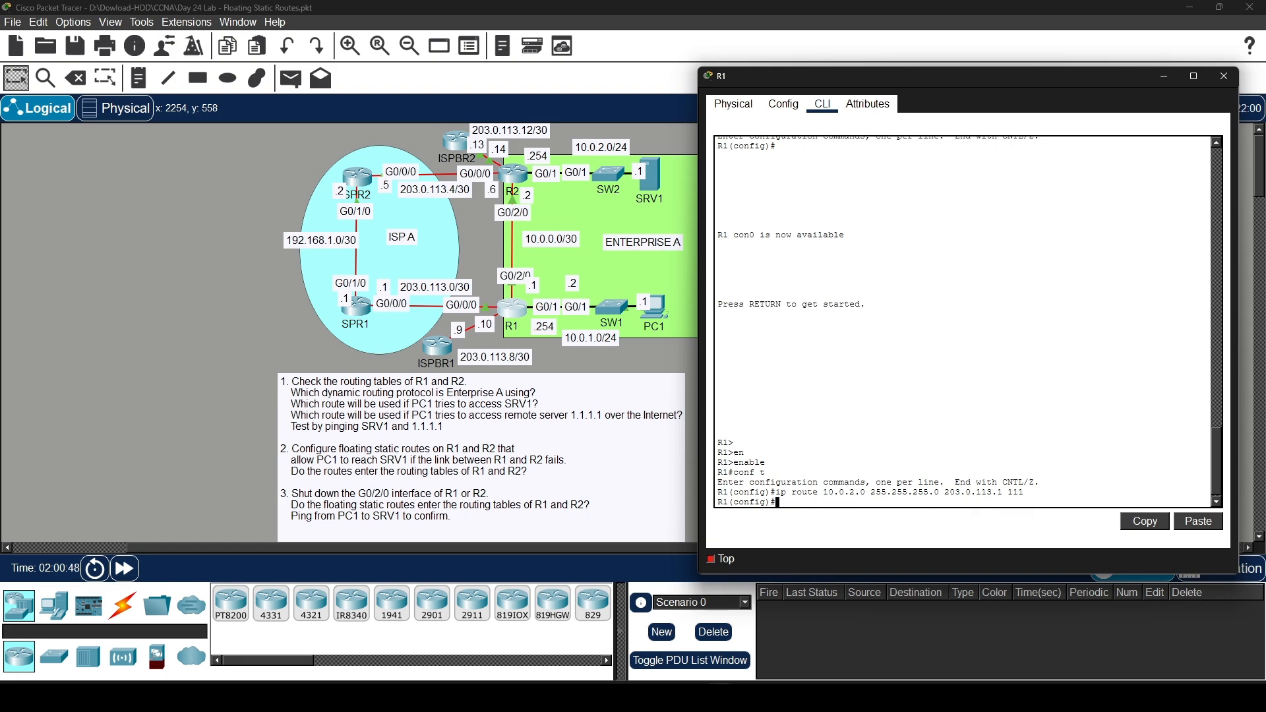
Show R1's interface summary from configuration mode with do sh ip int br
{"action": "type", "text": "sh ip int n"}
{"action": "key", "text": "BackSpace"}
{"action": "key", "text": "Left"}
{"action": "key", "text": "Left"}
{"action": "key", "text": "Left"}
{"action": "key", "text": "Left"}
{"action": "key", "text": "Left"}
{"action": "key", "text": "Left"}
{"action": "key", "text": "Left"}
{"action": "key", "text": "Left"}
{"action": "key", "text": "Left"}
{"action": "key", "text": "Left"}
{"action": "key", "text": "Left"}
{"action": "key", "text": "Left"}
{"action": "type", "text": "do"}
{"action": "key", "text": "Return"}
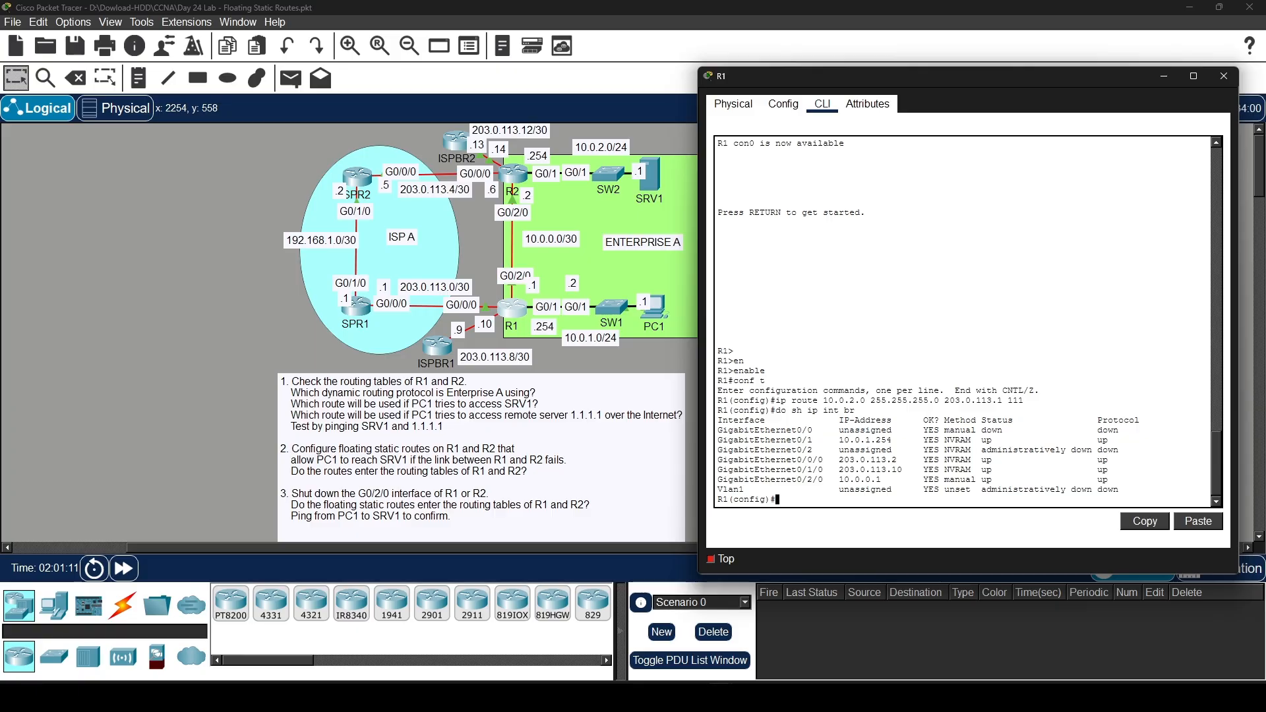
Show R1's routing table from configuration mode with do sh ip route
{"action": "key", "text": "Up"}
{"action": "key", "text": "BackSpace"}
{"action": "key", "text": "BackSpace"}
{"action": "key", "text": "BackSpace"}
{"action": "key", "text": "BackSpace"}
{"action": "key", "text": "BackSpace"}
{"action": "key", "text": "BackSpace"}
{"action": "type", "text": "route"}
{"action": "key", "text": "Return"}
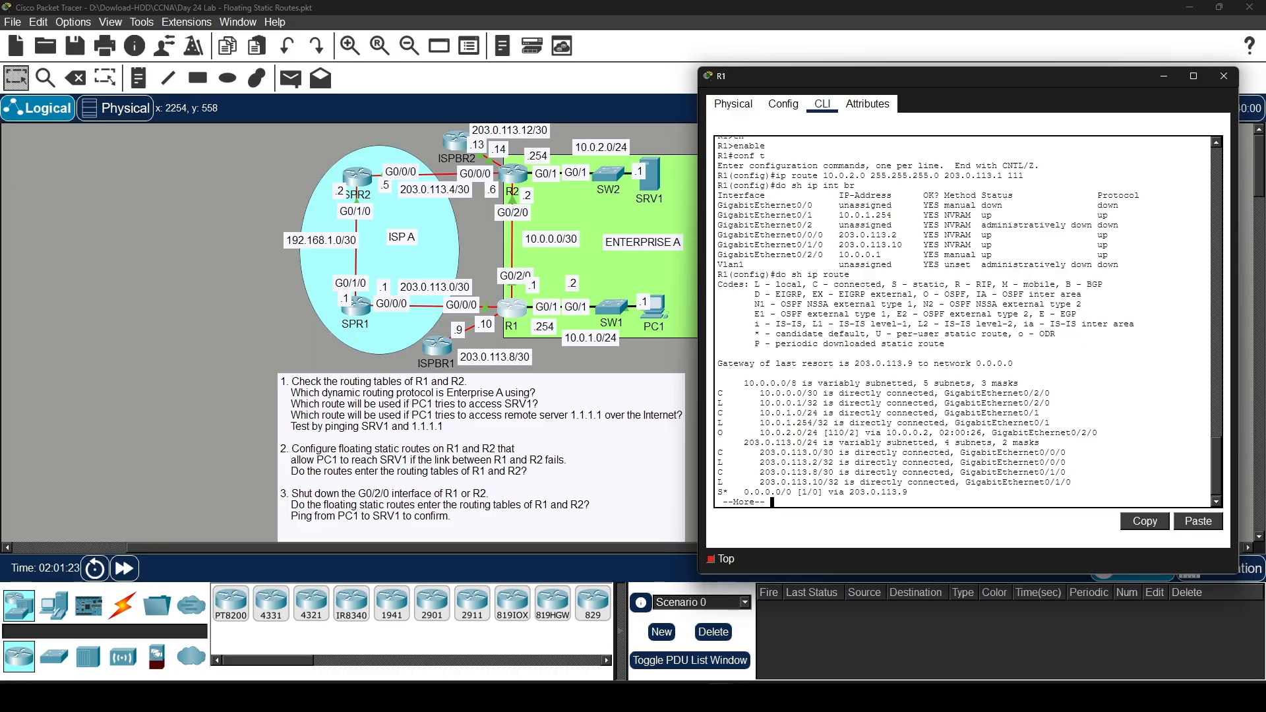
Examine the 10.0.2.0/24 entry and its administrative distance in R1's routing table, comparing it with the configured floating static route
{"action": "left_click_drag", "start_coordinate": [844, 433], "coordinate": [817, 430]}
{"action": "scroll", "coordinate": [813, 433], "scroll_direction": "down", "scroll_amount": 1}
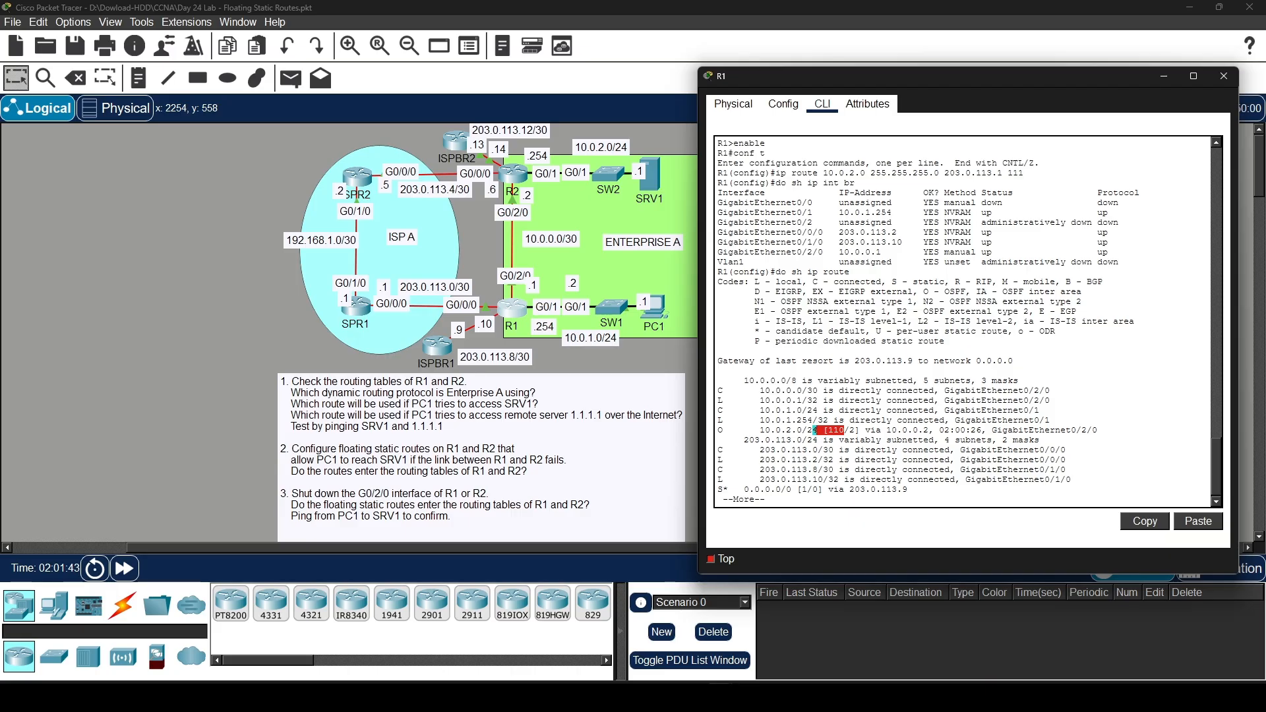
{"action": "scroll", "coordinate": [970, 322], "scroll_direction": "up", "scroll_amount": 2}
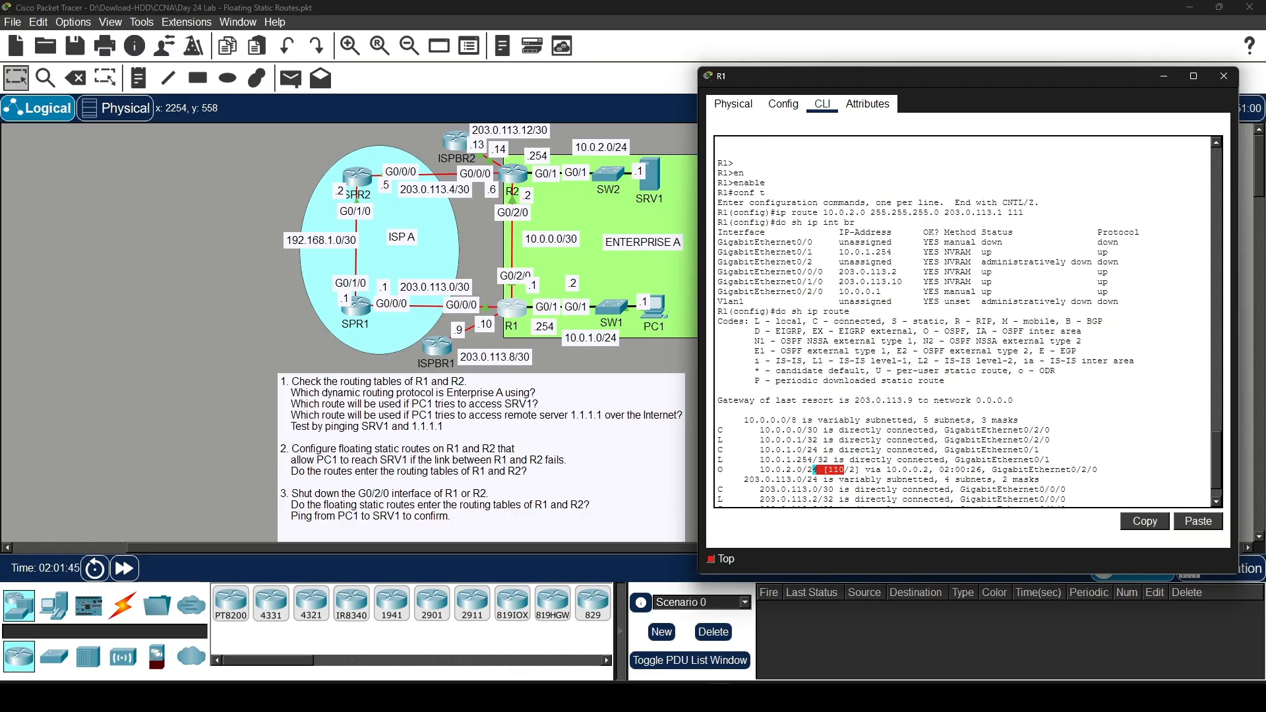
{"action": "scroll", "coordinate": [970, 323], "scroll_direction": "down", "scroll_amount": 2}
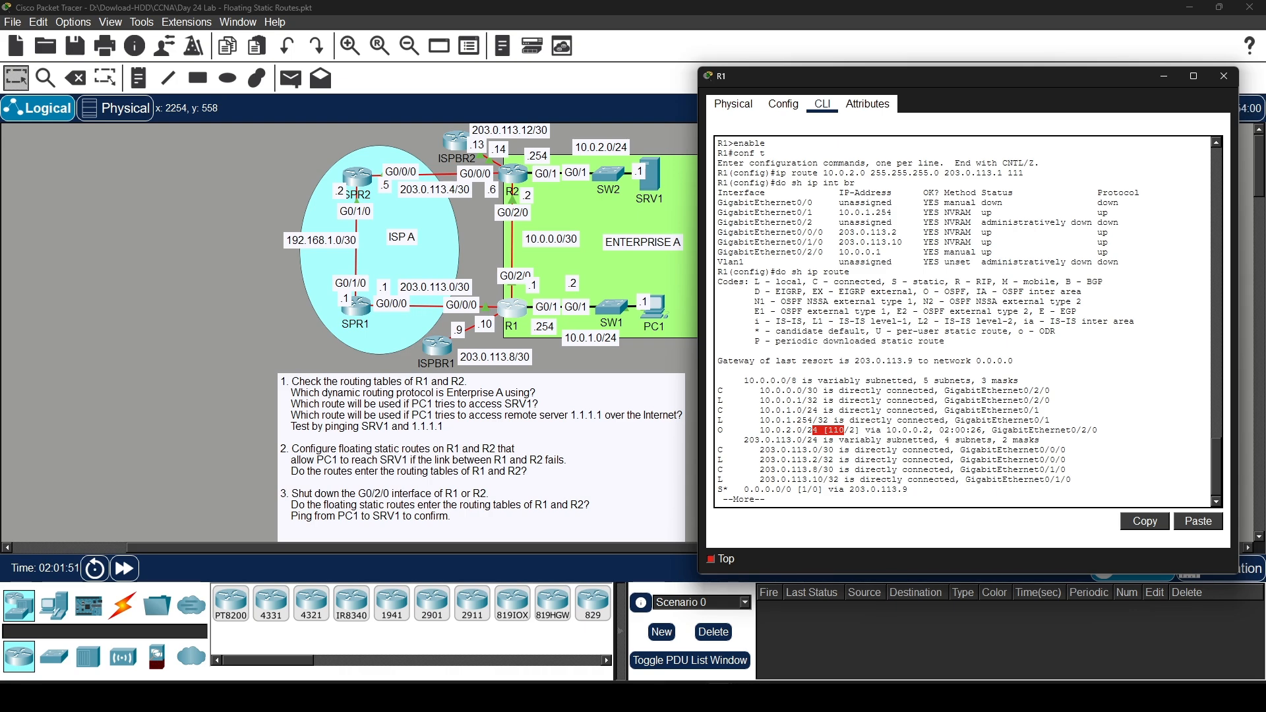
{"action": "scroll", "coordinate": [970, 322], "scroll_direction": "up", "scroll_amount": 2}
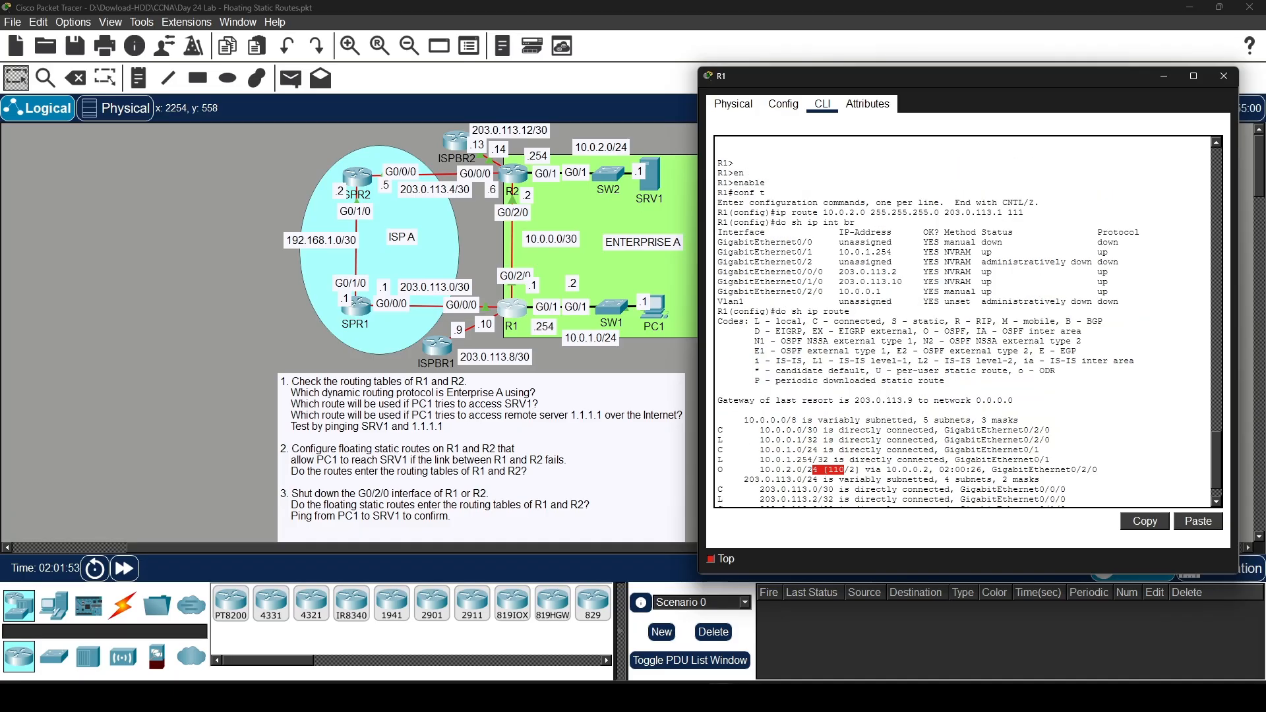
{"action": "scroll", "coordinate": [970, 323], "scroll_direction": "up", "scroll_amount": 2}
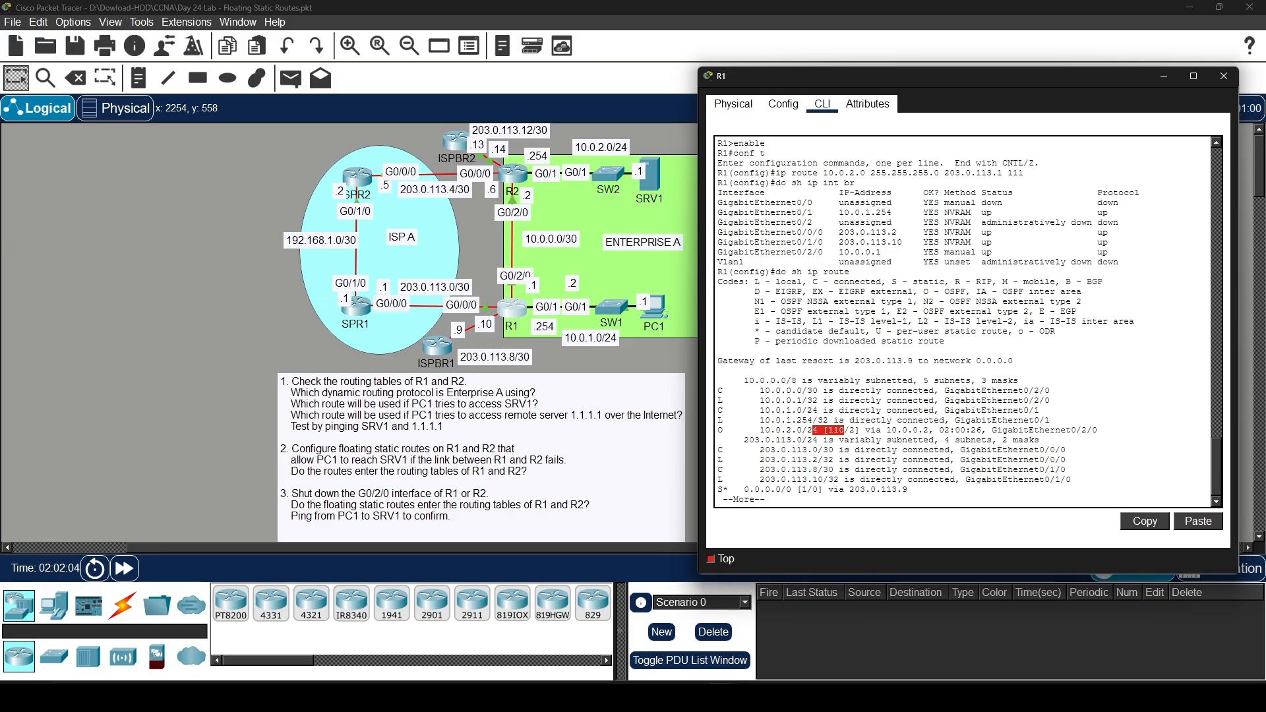
{"action": "scroll", "coordinate": [969, 323], "scroll_direction": "up", "scroll_amount": 1}
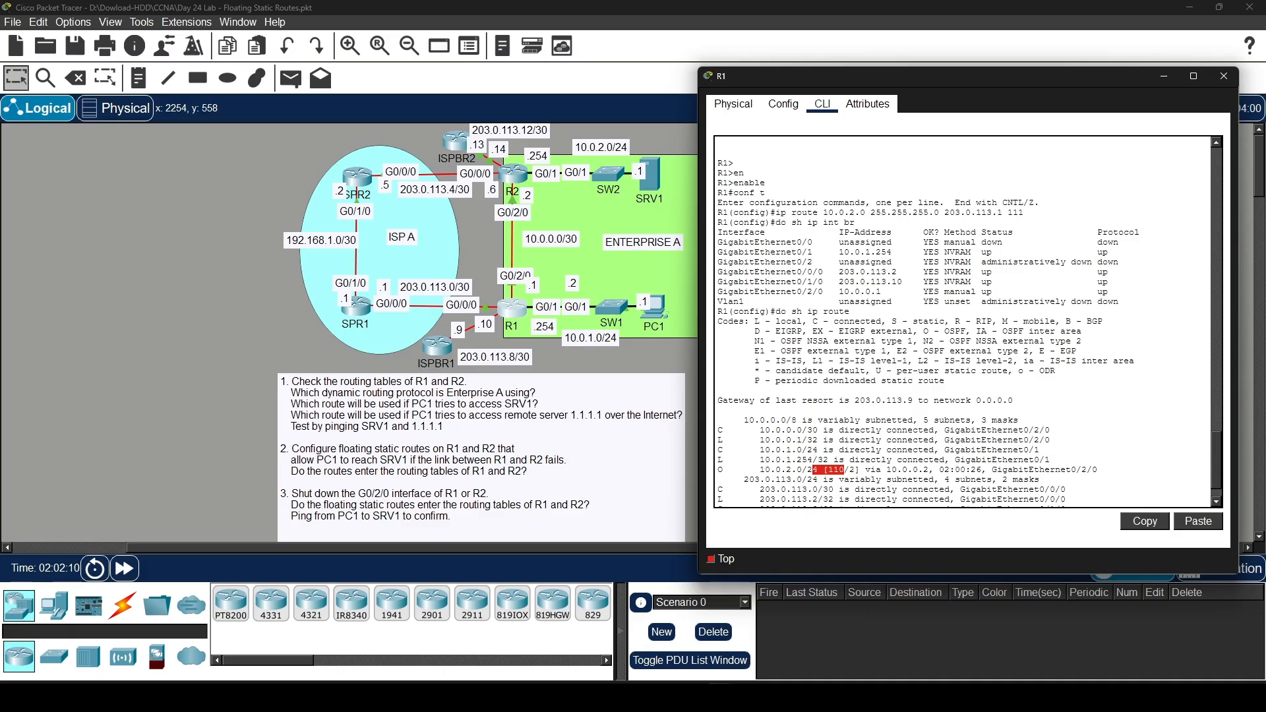
{"action": "scroll", "coordinate": [963, 322], "scroll_direction": "down", "scroll_amount": 1}
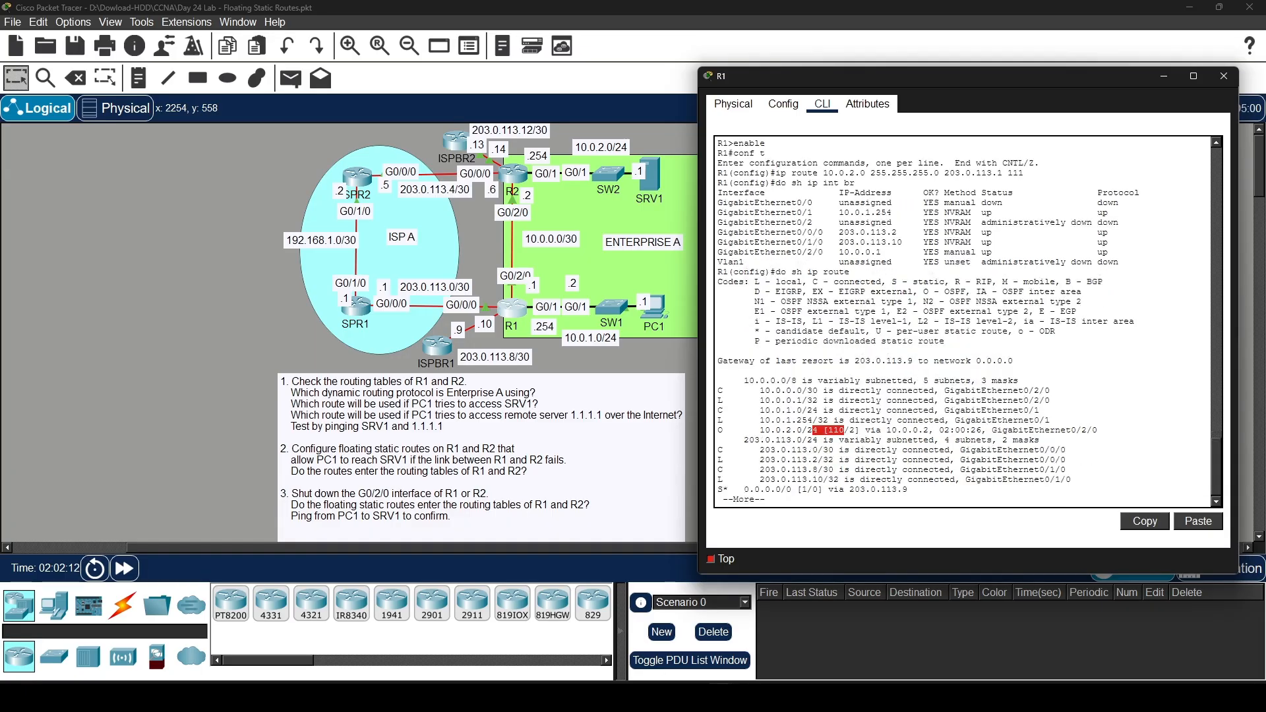
{"action": "left_click", "coordinate": [841, 430]}
{"action": "left_click_drag", "start_coordinate": [845, 430], "coordinate": [829, 430]}
Open R2's command line beside the topology and enter global configuration mode
{"action": "left_click", "coordinate": [507, 184]}
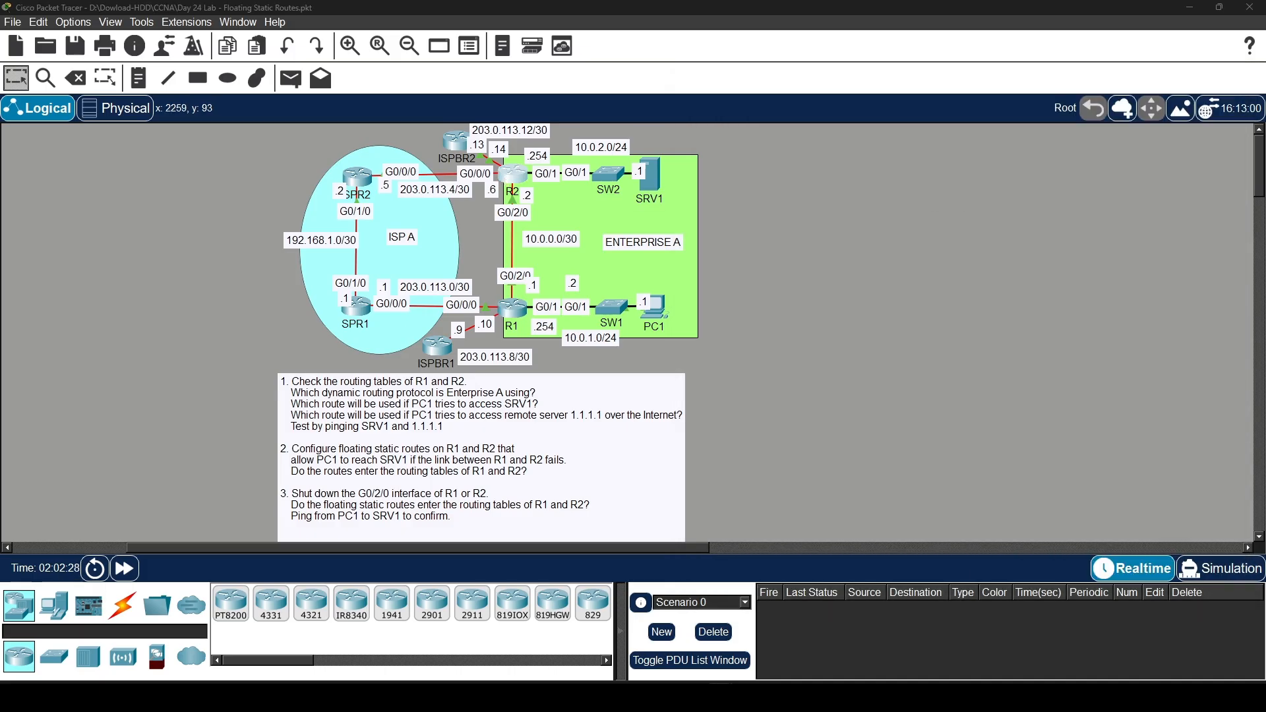
{"action": "left_click_drag", "start_coordinate": [839, 87], "coordinate": [757, 71]}
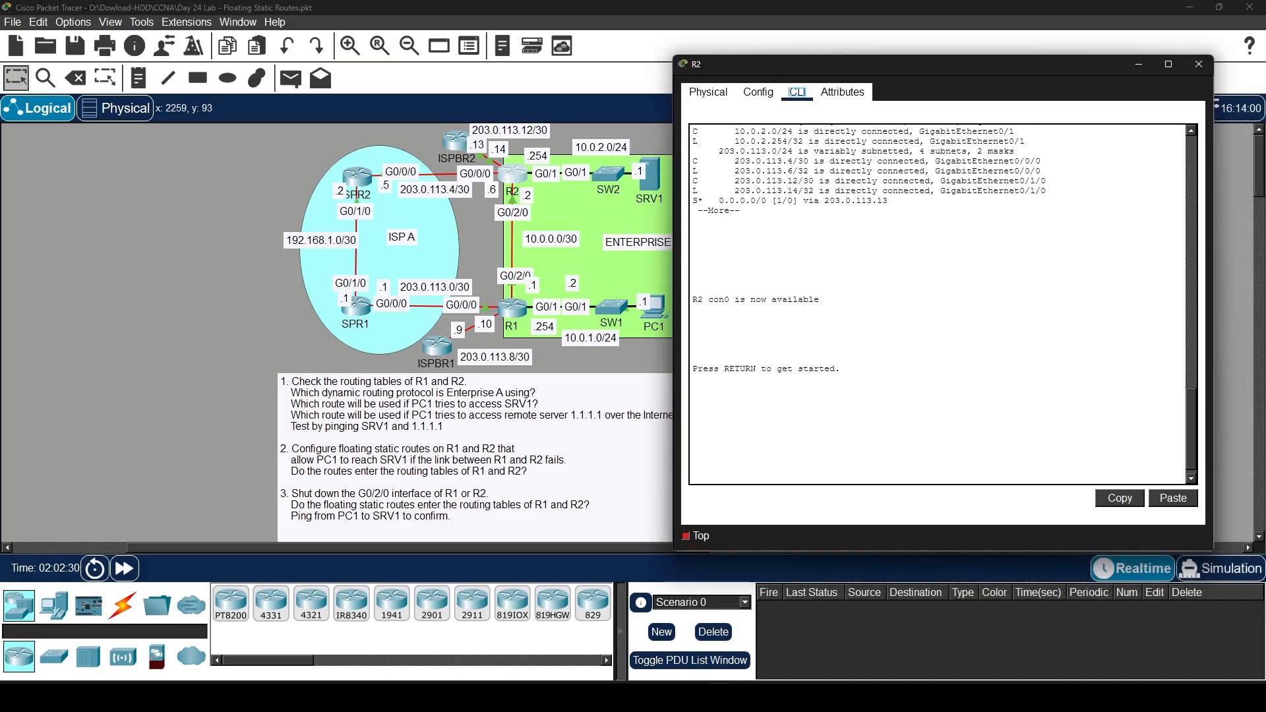
{"action": "key", "text": "Return"}
{"action": "key", "text": "Return"}
{"action": "type", "text": "en"}
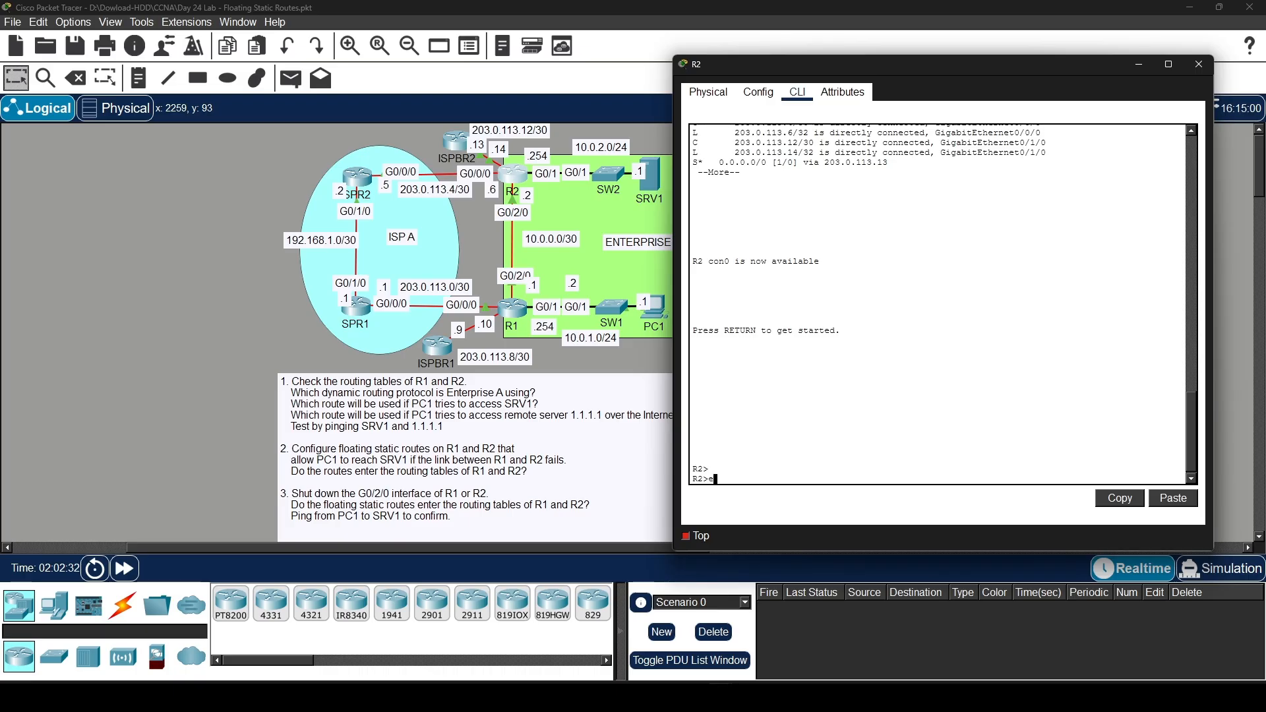
{"action": "key", "text": "Tab"}
{"action": "key", "text": "Return"}
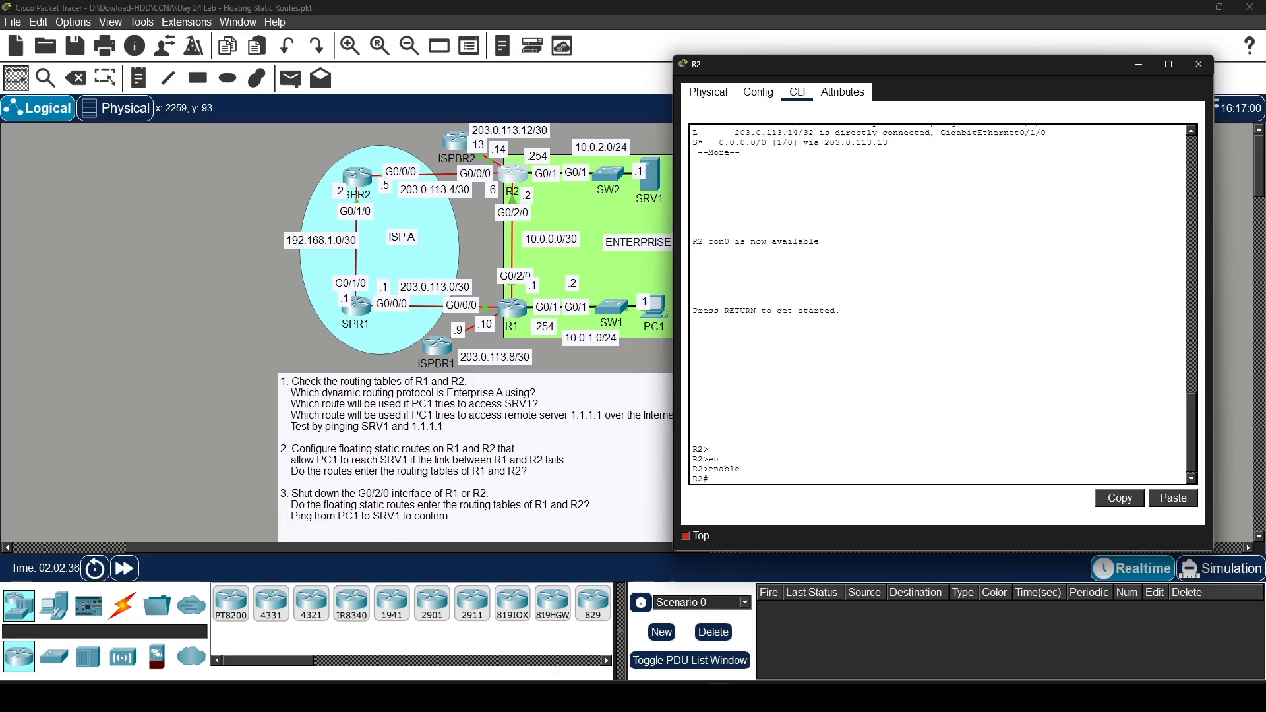
{"action": "type", "text": "conf t"}
{"action": "key", "text": "Return"}
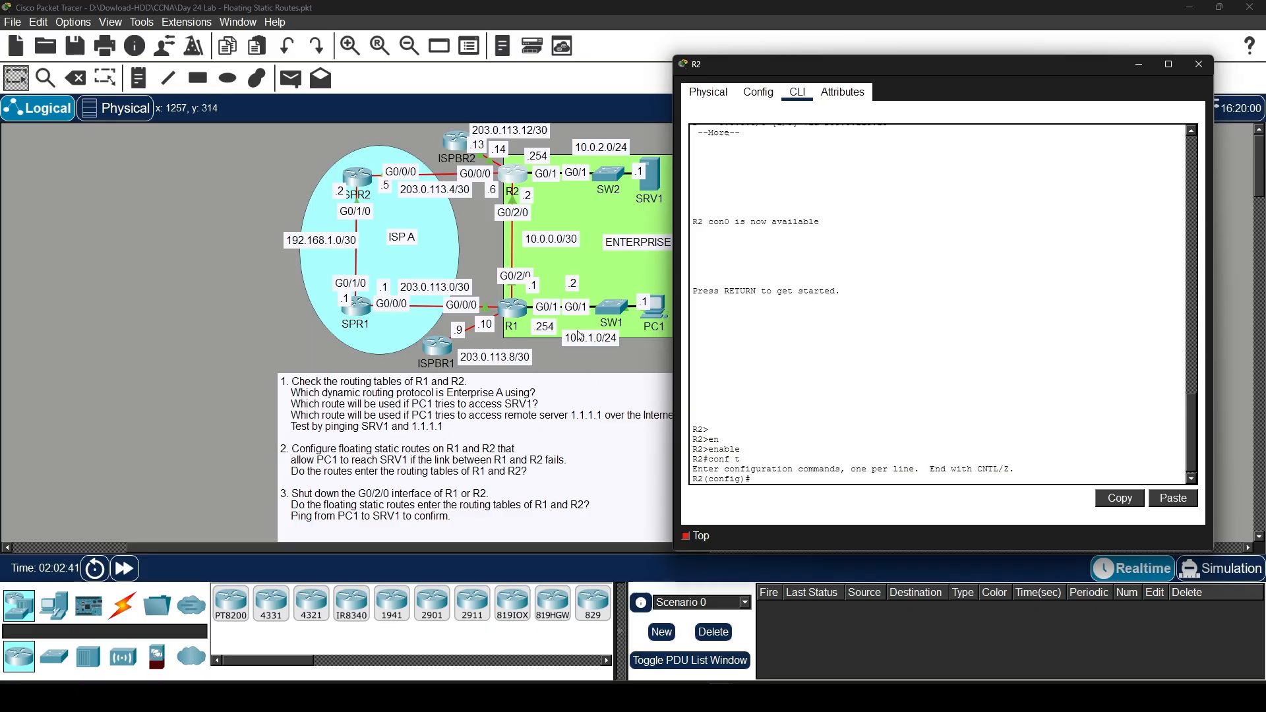
Configure R2's floating static route to 10.0.1.0 255.255.255.0 via 203.0.113.5 with administrative distance 111, and close R2's window
{"action": "type", "text": "ip route"}
{"action": "type", "text": "1.0"}
{"action": "key", "text": "BackSpace"}
{"action": "key", "text": "BackSpace"}
{"action": "type", "text": "0.0.1"}
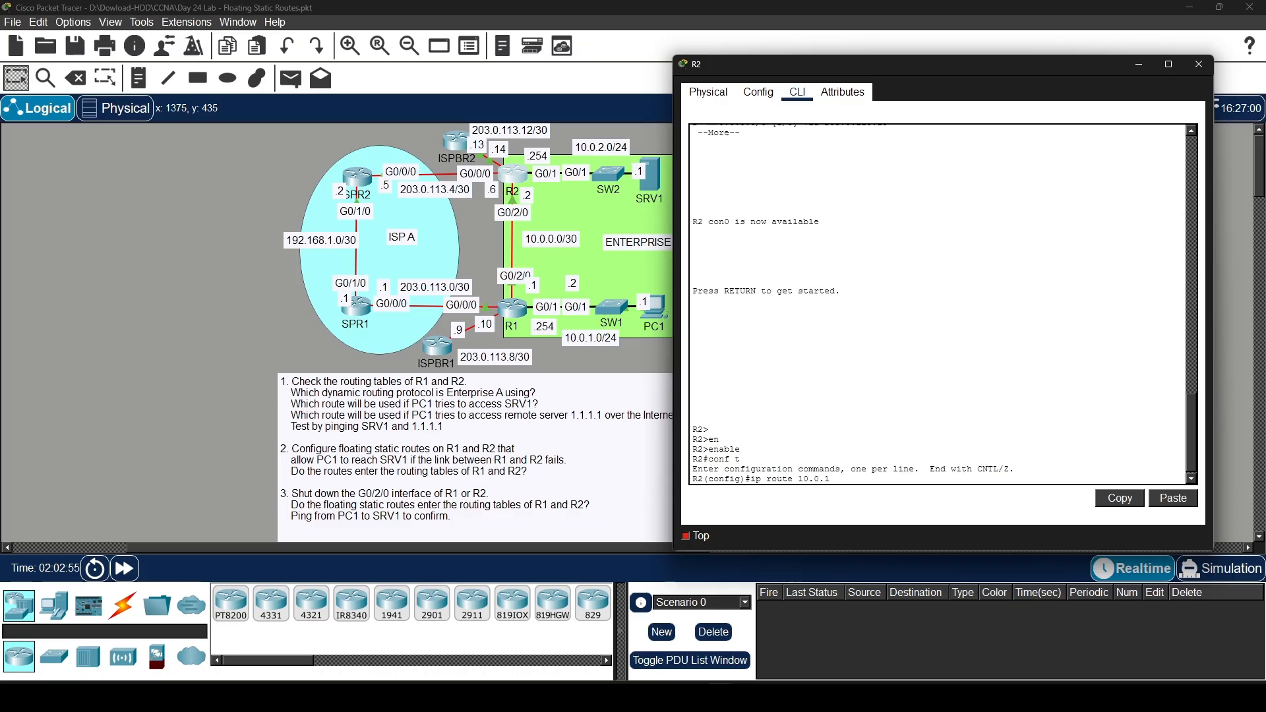
{"action": "type", "text": ".0 255.255.255.0"}
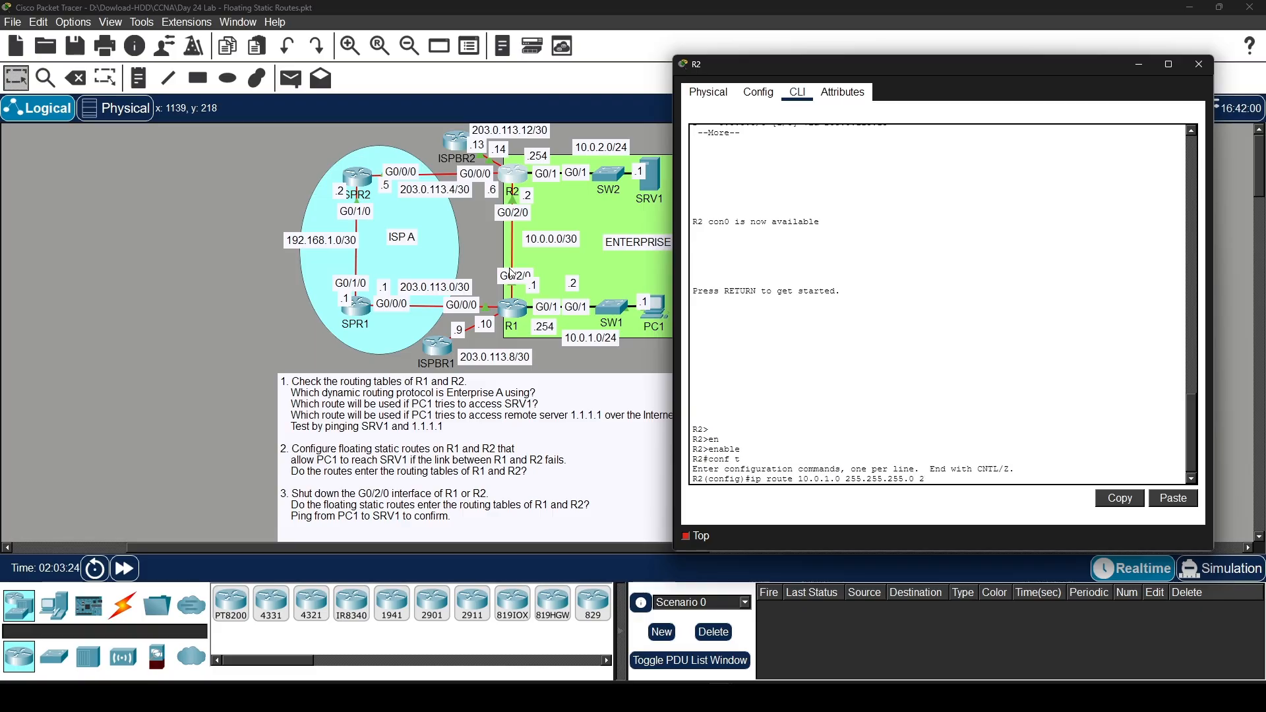
{"action": "type", "text": "20."}
{"action": "key", "text": "BackSpace"}
{"action": "type", "text": "3.0.113."}
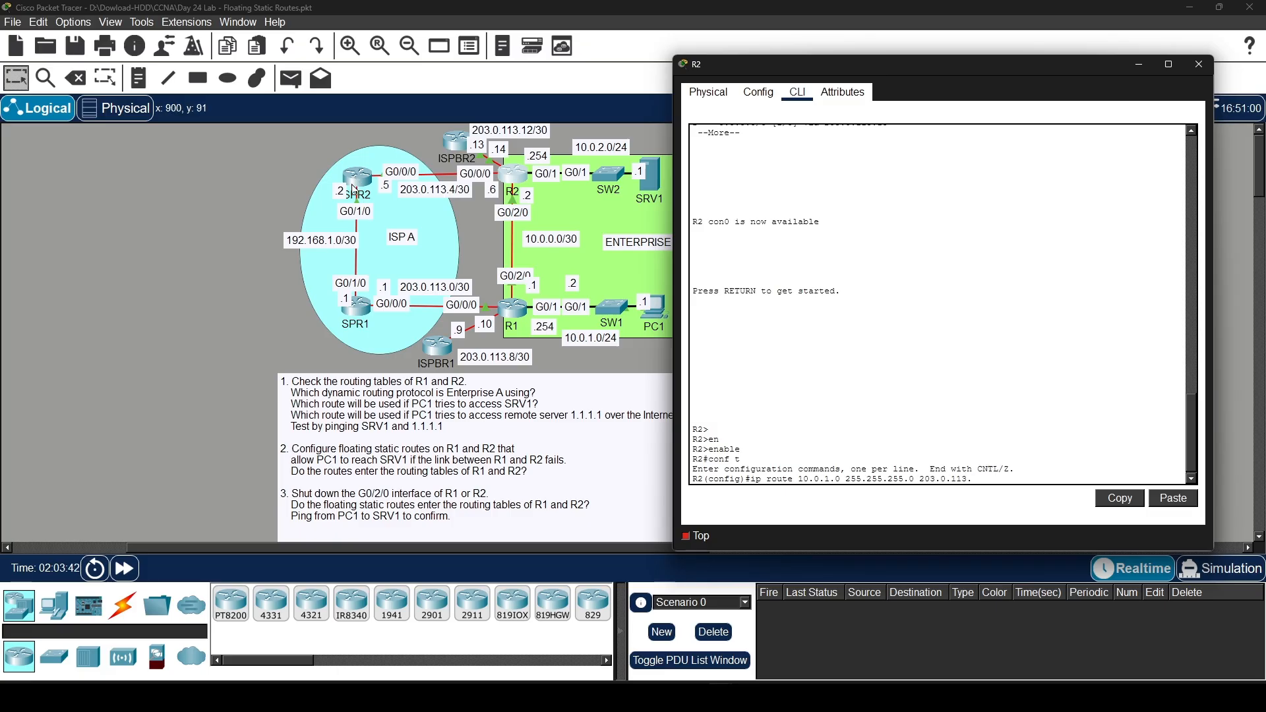
{"action": "type", "text": "5 111"}
{"action": "key", "text": "Return"}
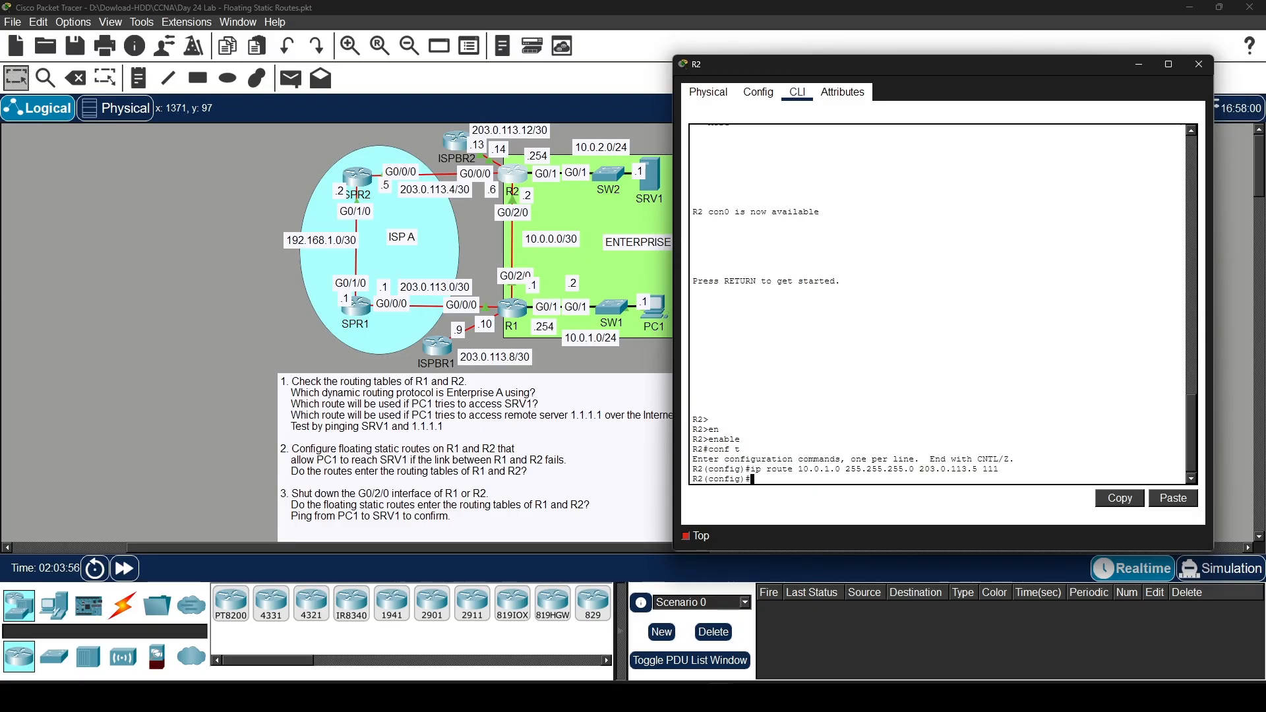
{"action": "left_click", "coordinate": [1202, 63]}
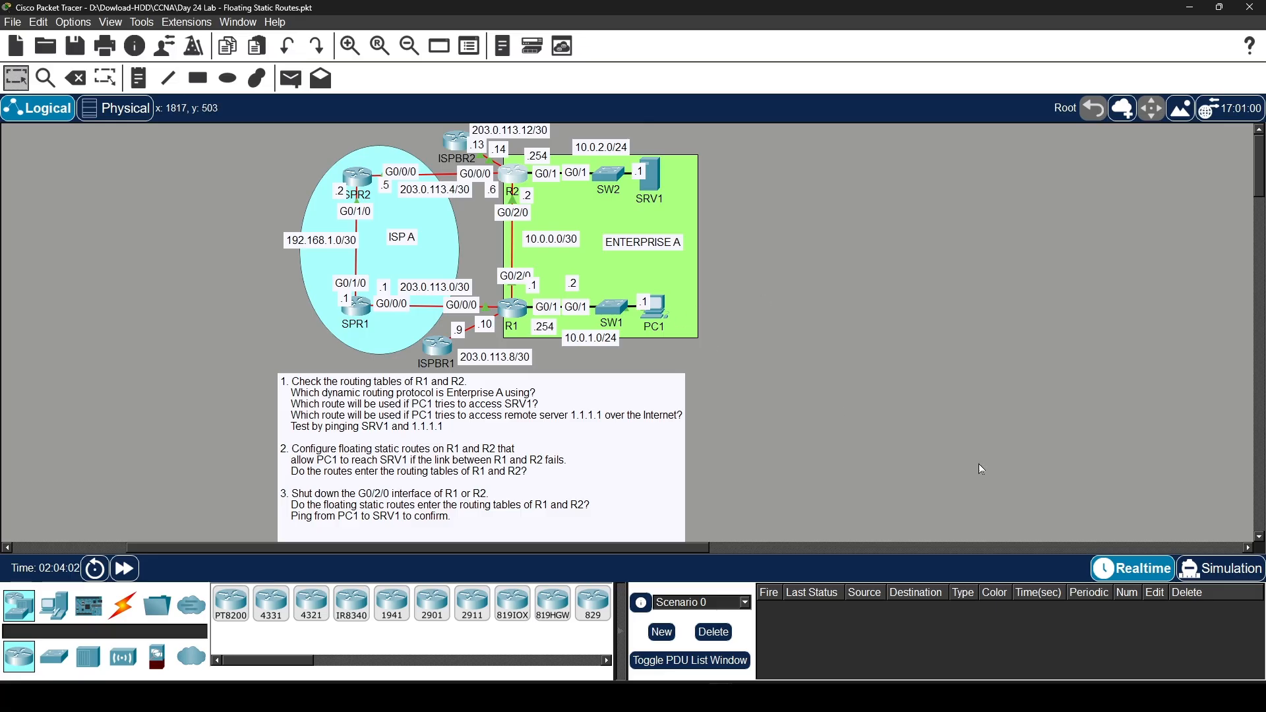
Open PC1's command prompt and trace the route to SRV1 at 10.0.2.1
{"action": "left_click", "coordinate": [656, 308]}
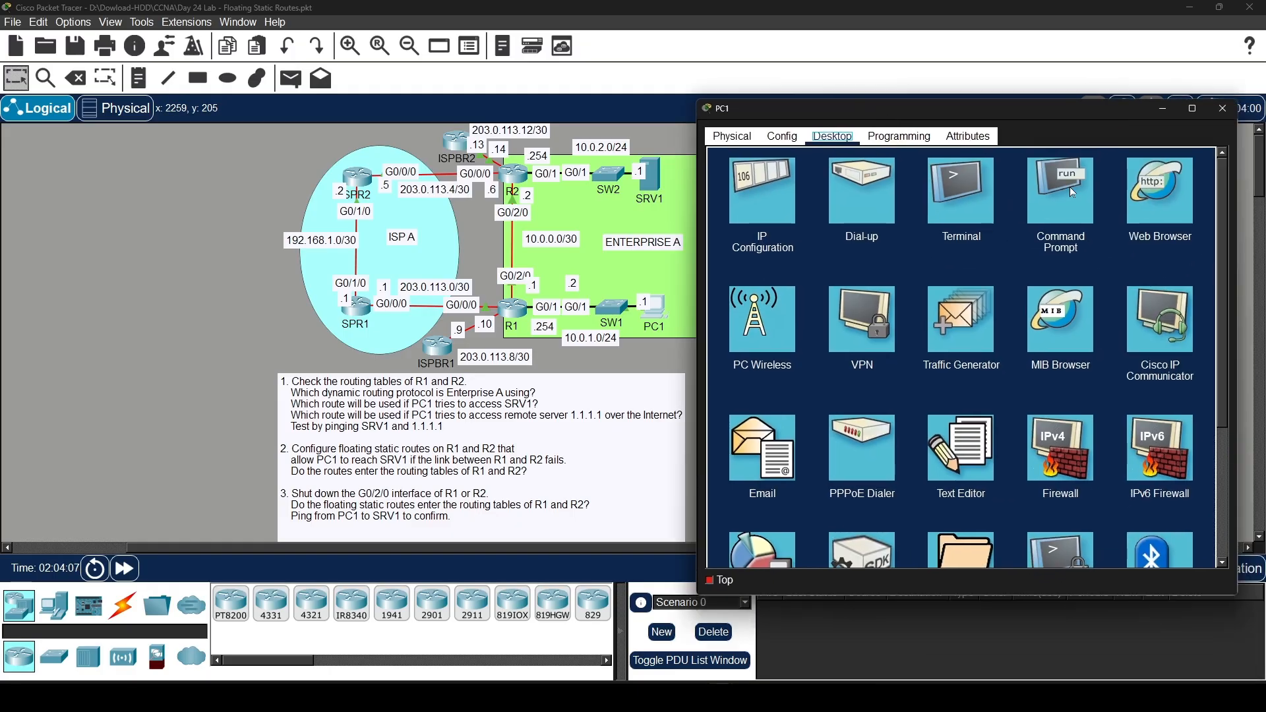
{"action": "left_click", "coordinate": [1068, 190]}
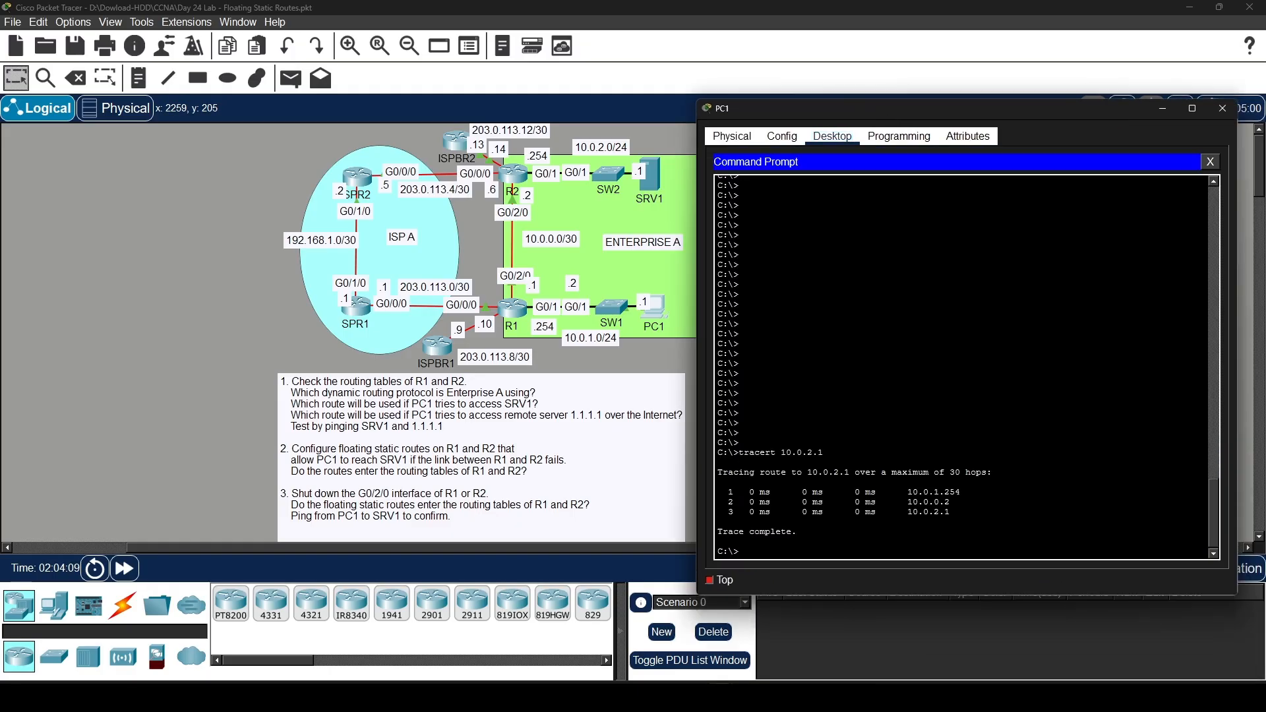
{"action": "type", "text": "ping 1.1.1.1"}
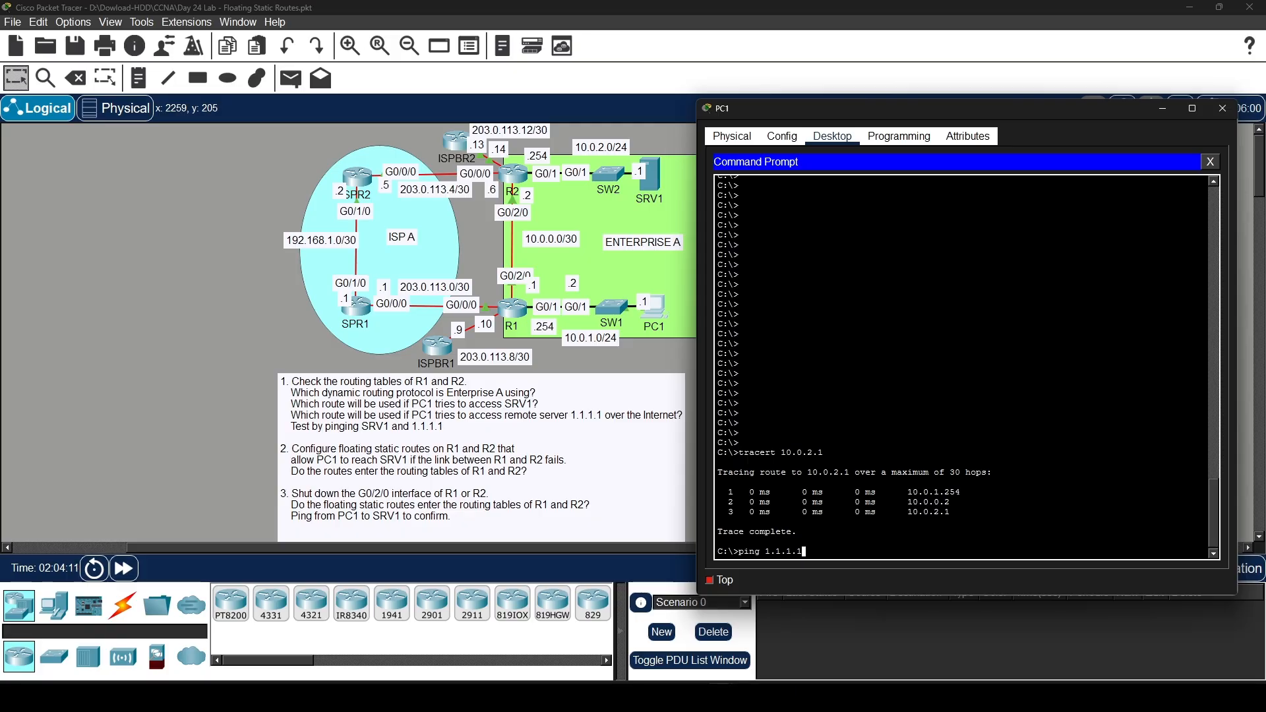
{"action": "key", "text": "Up"}
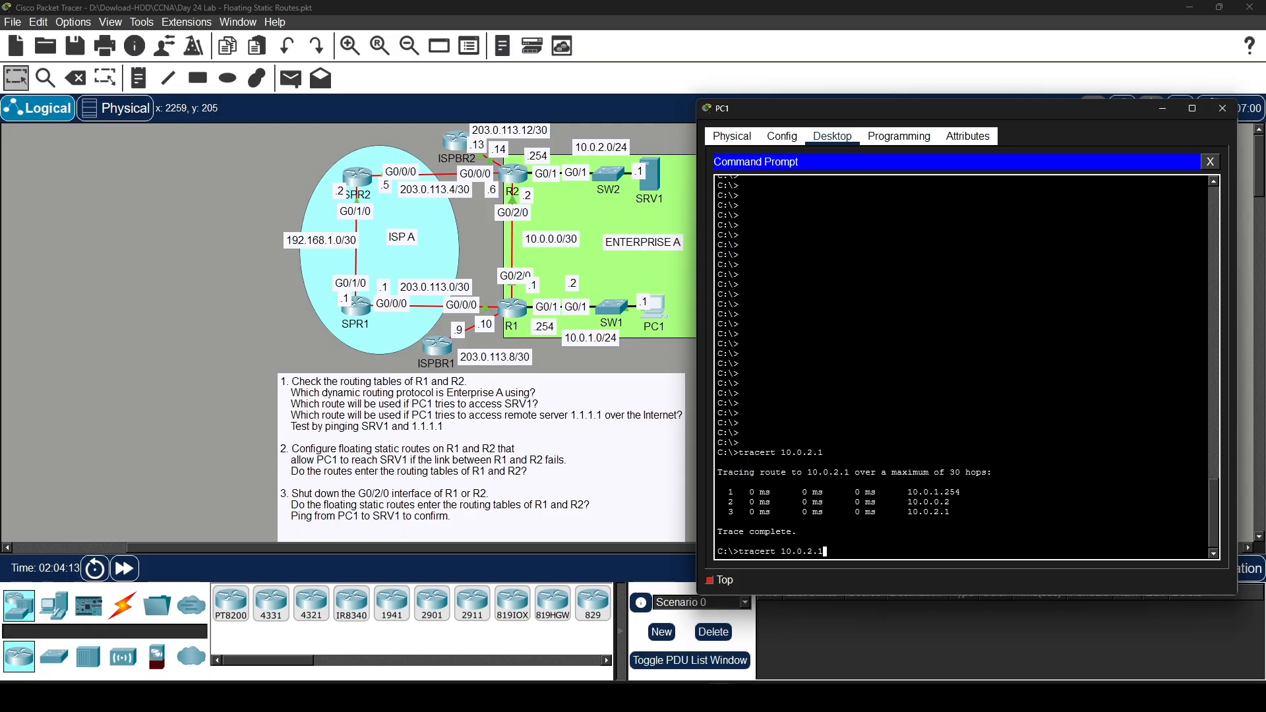
{"action": "key", "text": "Return"}
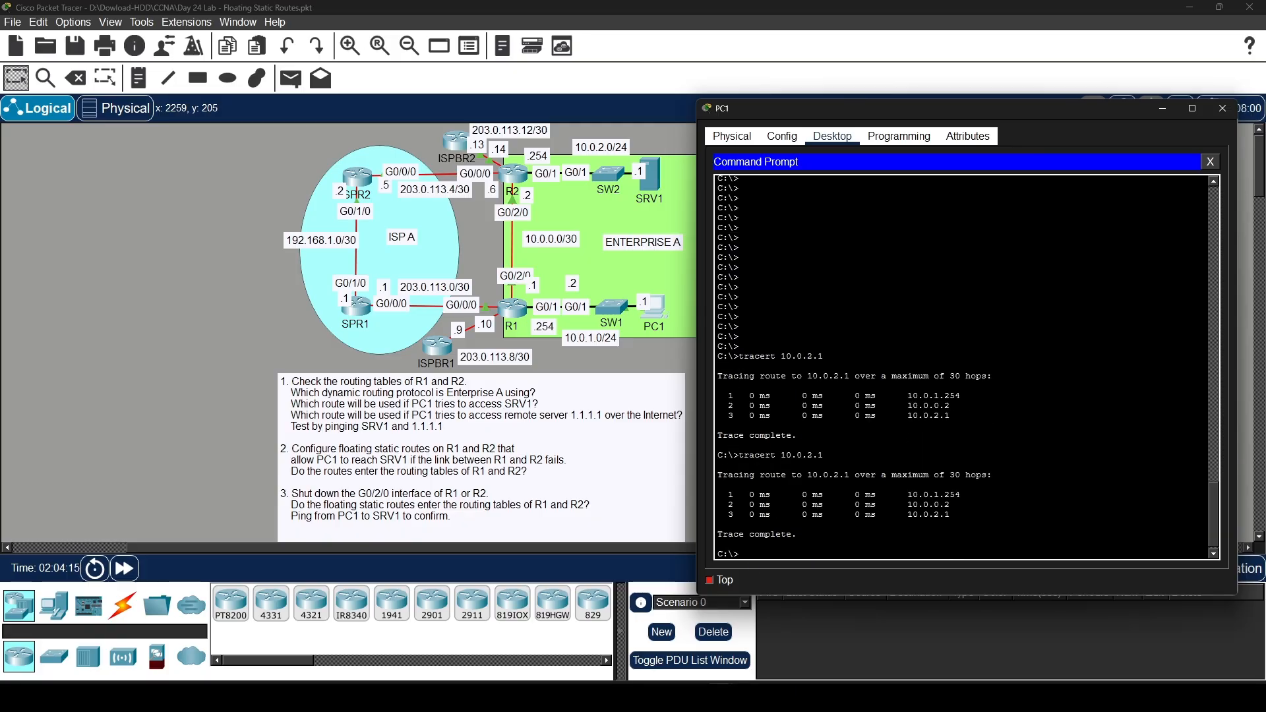
Ping SRV1 at 10.0.2.1 from PC1, and close PC1's window
{"action": "key", "text": "Up"}
{"action": "key", "text": "Up"}
{"action": "key", "text": "Up"}
{"action": "key", "text": "Return"}
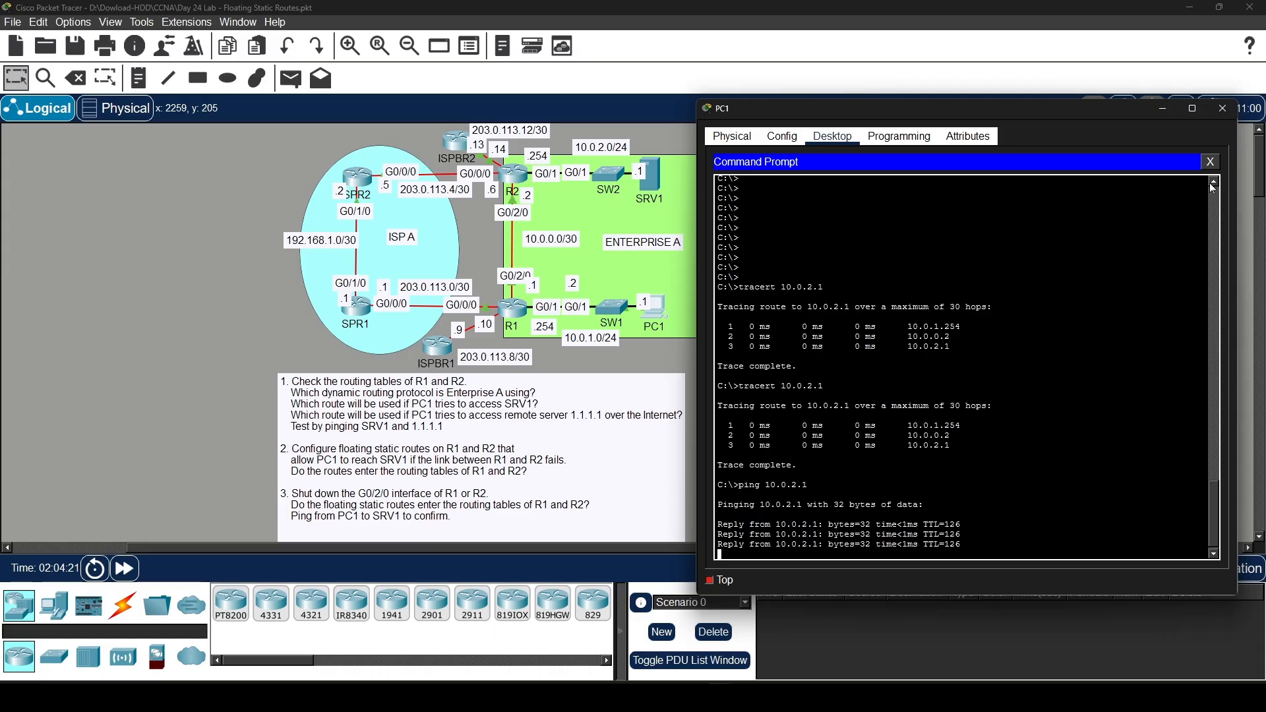
{"action": "left_click", "coordinate": [1224, 109]}
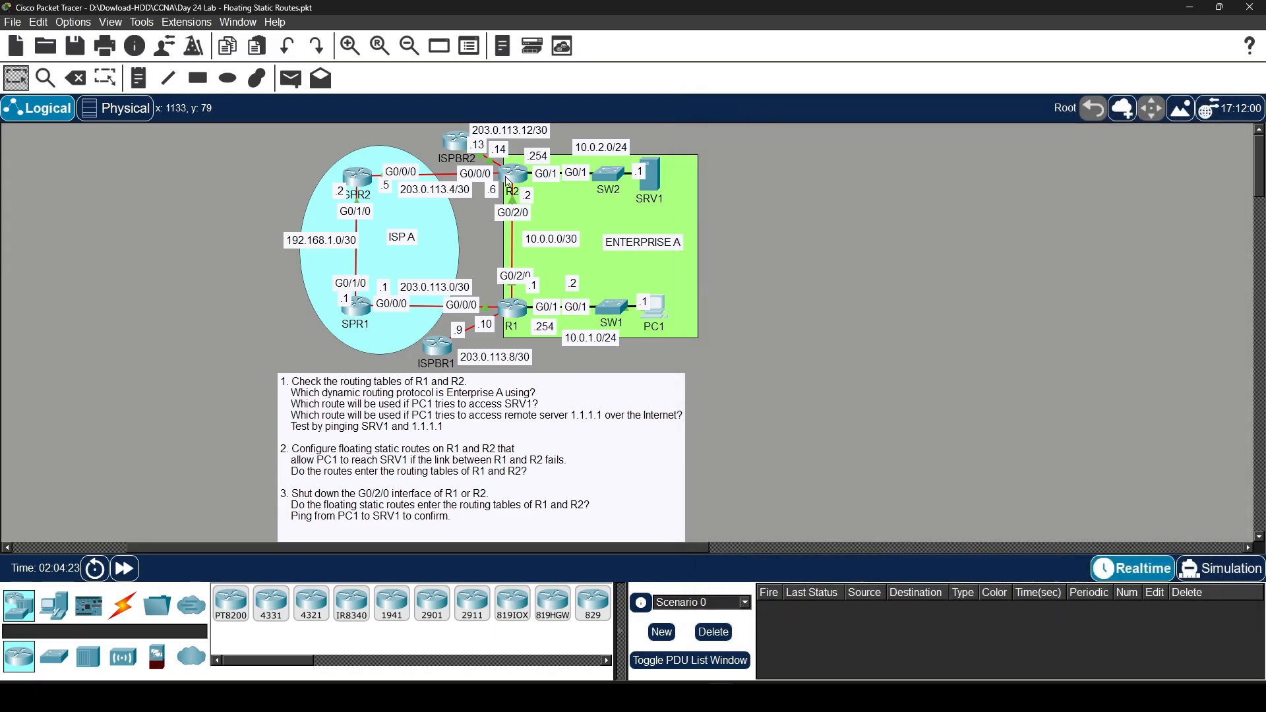
Open R2's command line beside the topology and exit global configuration mode to the privileged prompt
{"action": "left_click_drag", "start_coordinate": [1265, 205], "coordinate": [940, 93]}
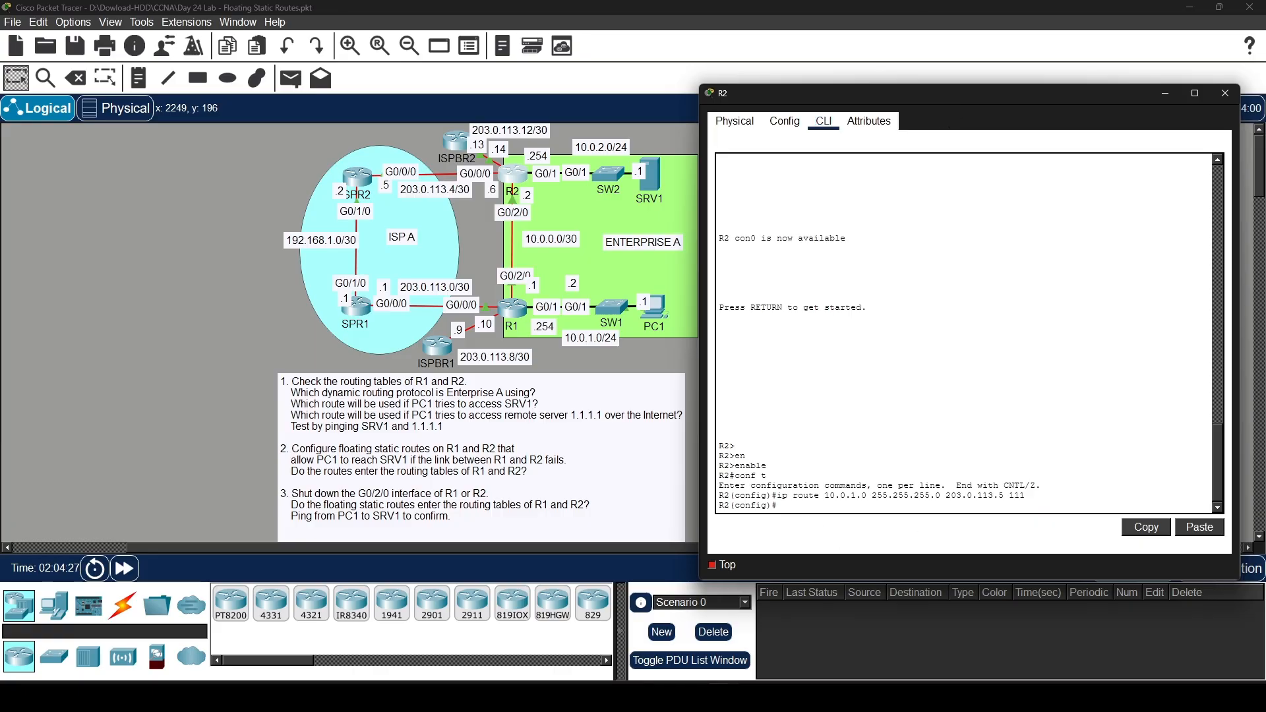
{"action": "key", "text": "Up"}
{"action": "key", "text": "BackSpace"}
{"action": "key", "text": "BackSpace"}
{"action": "key", "text": "BackSpace"}
{"action": "key", "text": "BackSpace"}
{"action": "key", "text": "BackSpace"}
{"action": "key", "text": "BackSpace"}
{"action": "key", "text": "BackSpace"}
{"action": "key", "text": "BackSpace"}
{"action": "key", "text": "BackSpace"}
{"action": "key", "text": "BackSpace"}
{"action": "key", "text": "BackSpace"}
{"action": "key", "text": "BackSpace"}
{"action": "key", "text": "BackSpace"}
{"action": "key", "text": "BackSpace"}
{"action": "key", "text": "BackSpace"}
{"action": "key", "text": "BackSpace"}
{"action": "key", "text": "BackSpace"}
{"action": "key", "text": "BackSpace"}
{"action": "key", "text": "BackSpace"}
{"action": "key", "text": "BackSpace"}
{"action": "type", "text": "exit"}
{"action": "key", "text": "Return"}
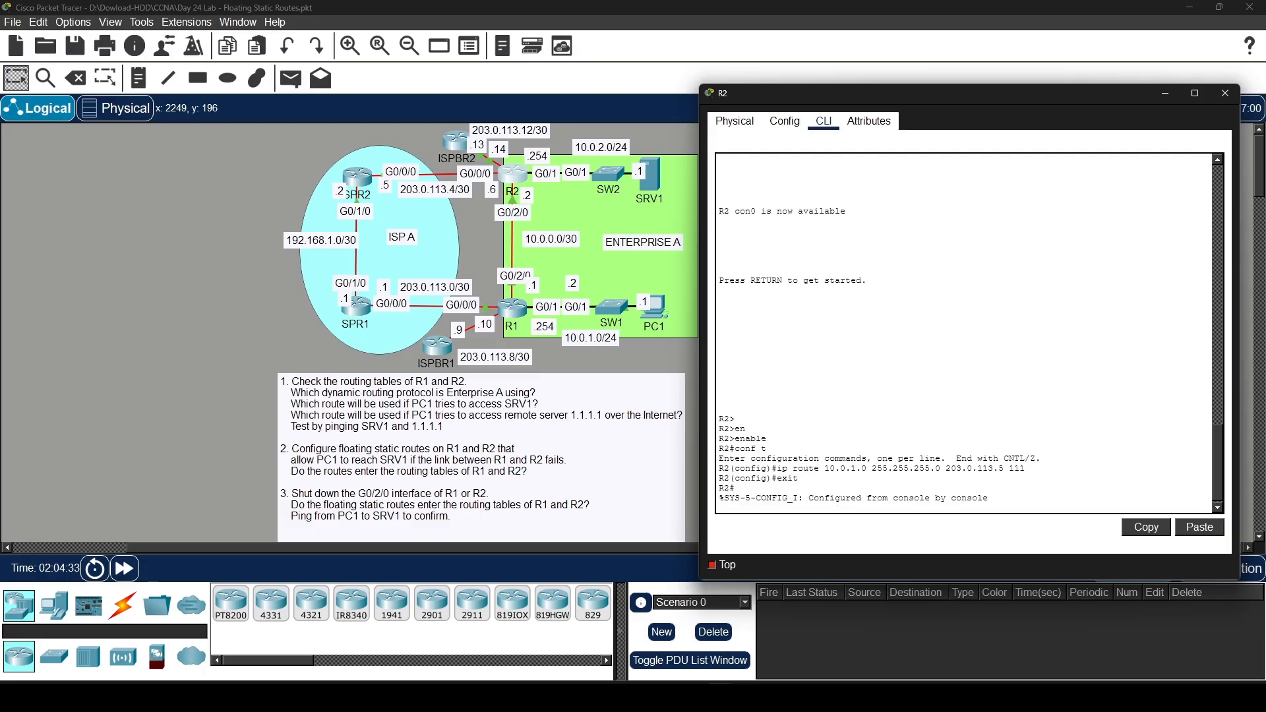
{"action": "key", "text": "Return"}
{"action": "key", "text": "Return"}
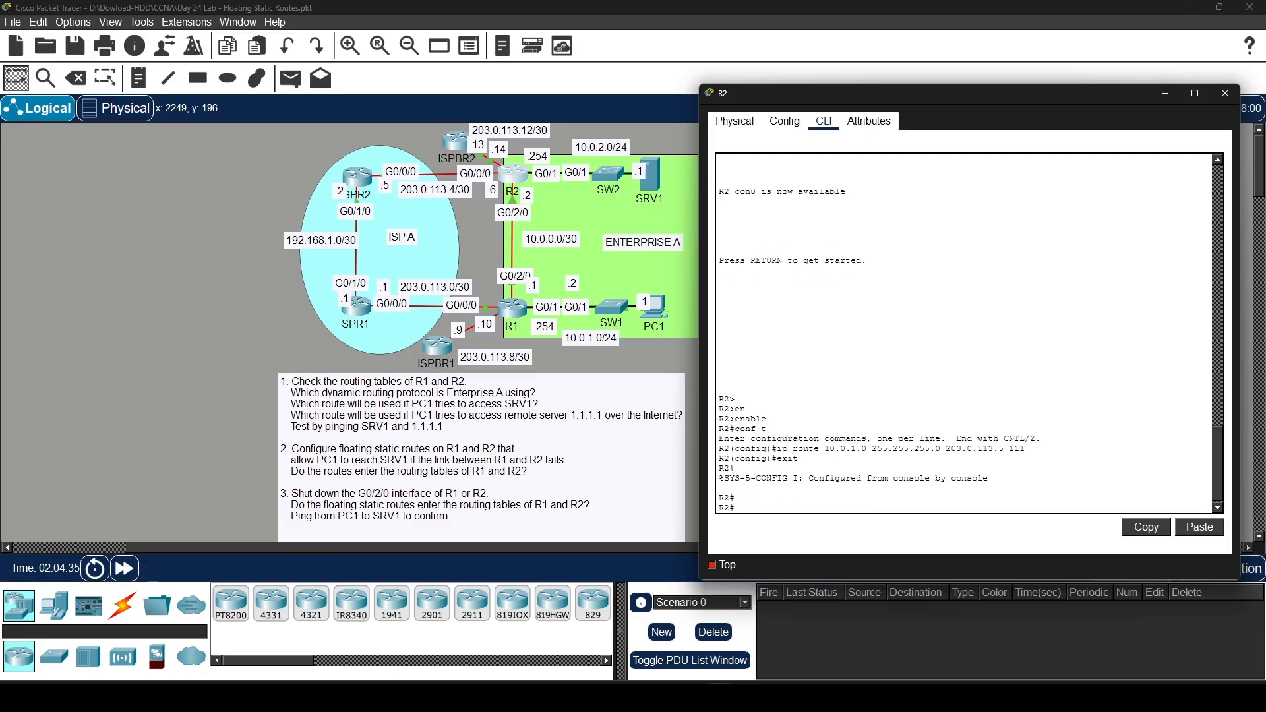
Ping PC1 at 10.0.1.1 from R2
{"action": "type", "text": "ping 10"}
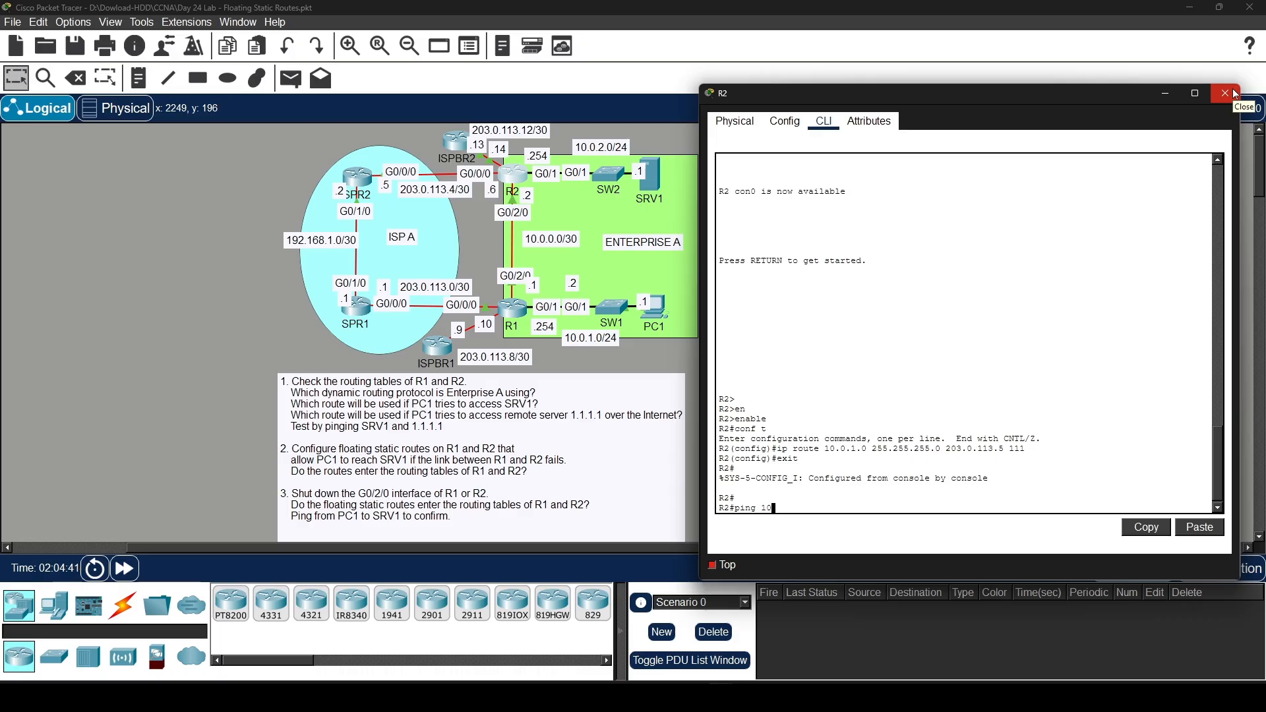
{"action": "type", "text": ".0.1.1"}
{"action": "key", "text": "Return"}
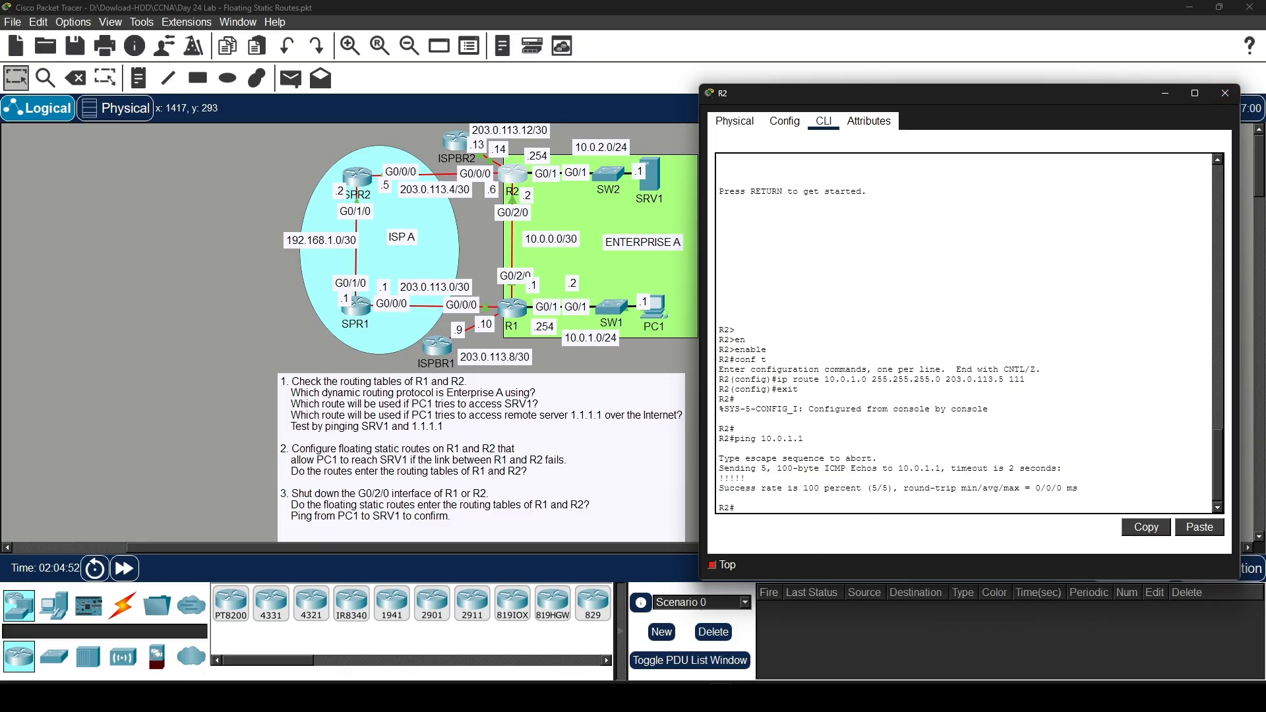
Try to trace the route to 10.0.1.1 with tracert at R2's privileged prompt
{"action": "type", "text": "enable"}
{"action": "key", "text": "BackSpace"}
{"action": "key", "text": "BackSpace"}
{"action": "key", "text": "BackSpace"}
{"action": "key", "text": "BackSpace"}
{"action": "key", "text": "BackSpace"}
{"action": "key", "text": "BackSpace"}
{"action": "type", "text": "tracert 10.0.1.1"}
{"action": "key", "text": "Return"}
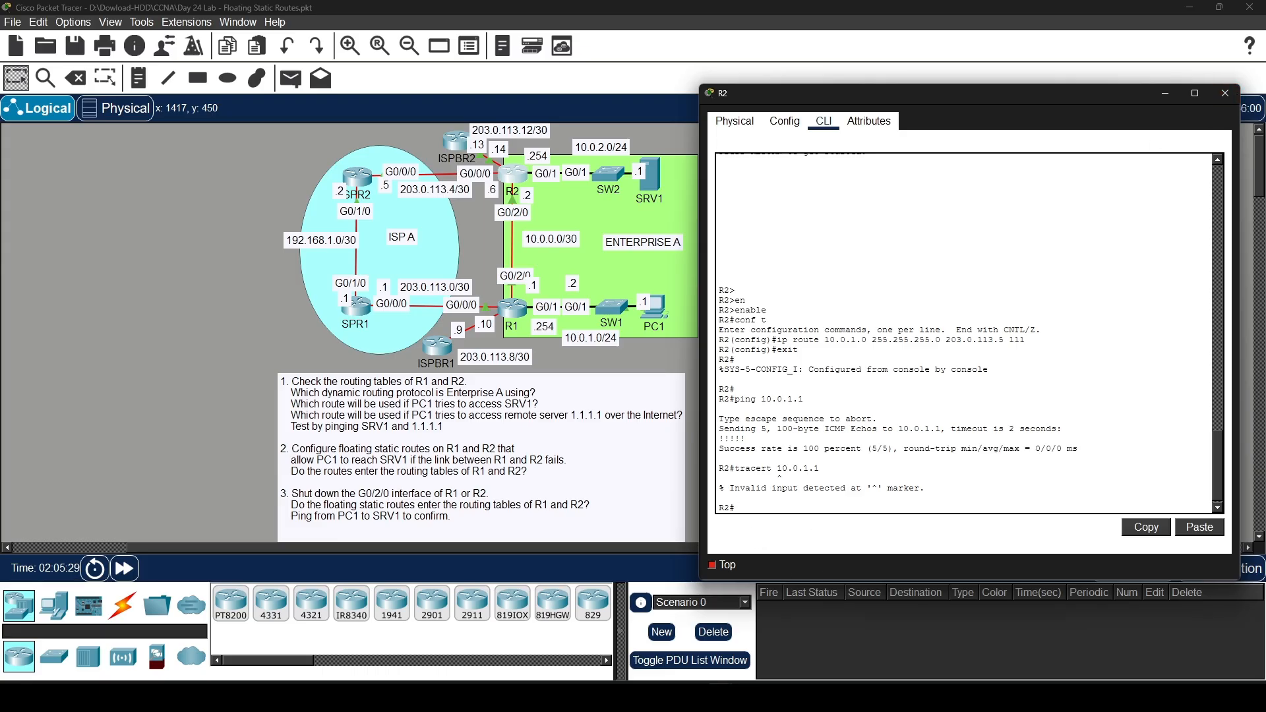
Enter global configuration mode on R2 with conf t
{"action": "type", "text": "cont"}
{"action": "key", "text": "BackSpace"}
{"action": "type", "text": "f t"}
{"action": "key", "text": "Return"}
Try the tracert command to 10.0.1.1 from R2's global configuration mode
{"action": "type", "text": "ex"}
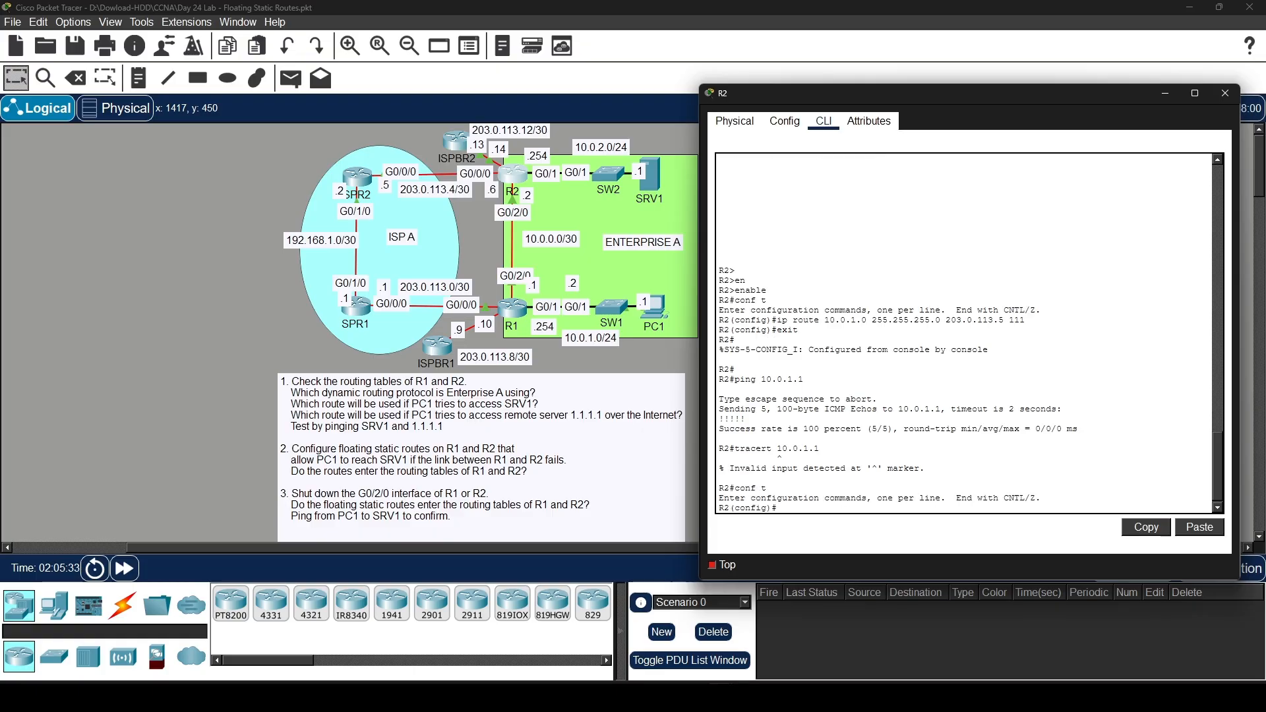
{"action": "key", "text": "BackSpace"}
{"action": "key", "text": "BackSpace"}
{"action": "type", "text": "tracert 10.0.1.1"}
{"action": "key", "text": "Return"}
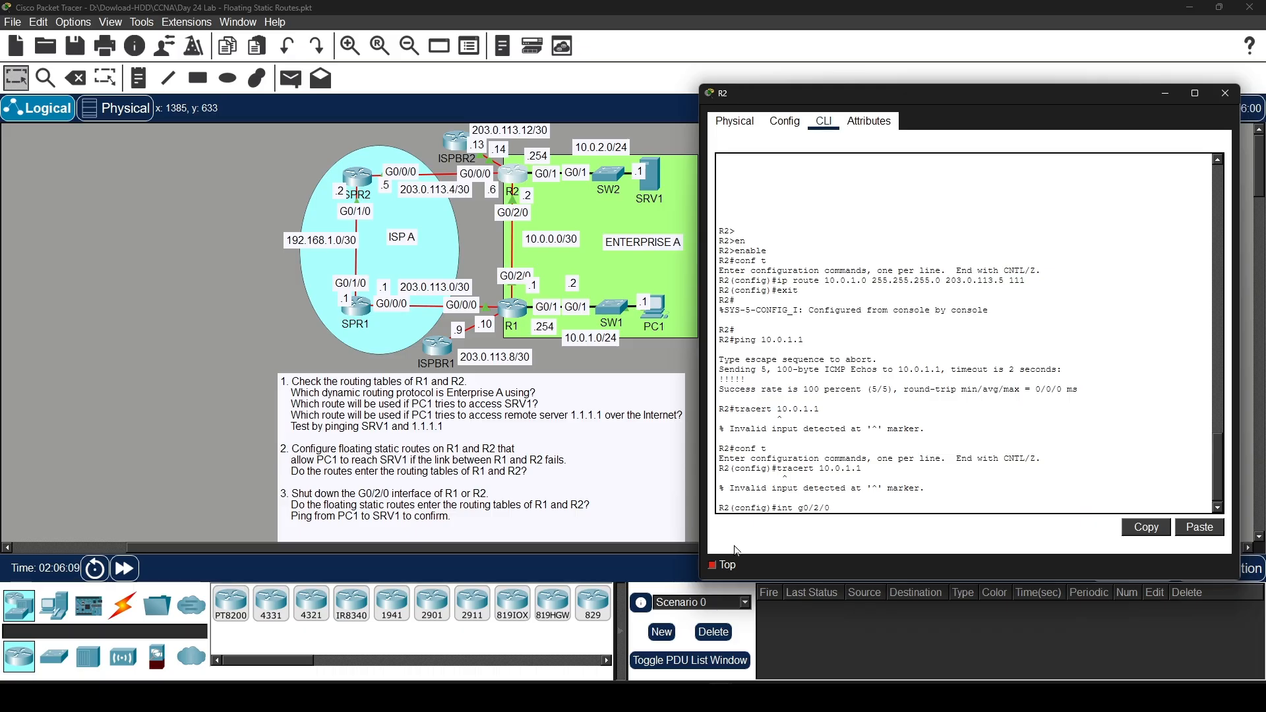
Shut down R2's G0/2/0 interface toward R1, and close R2's window
{"action": "key", "text": "Return"}
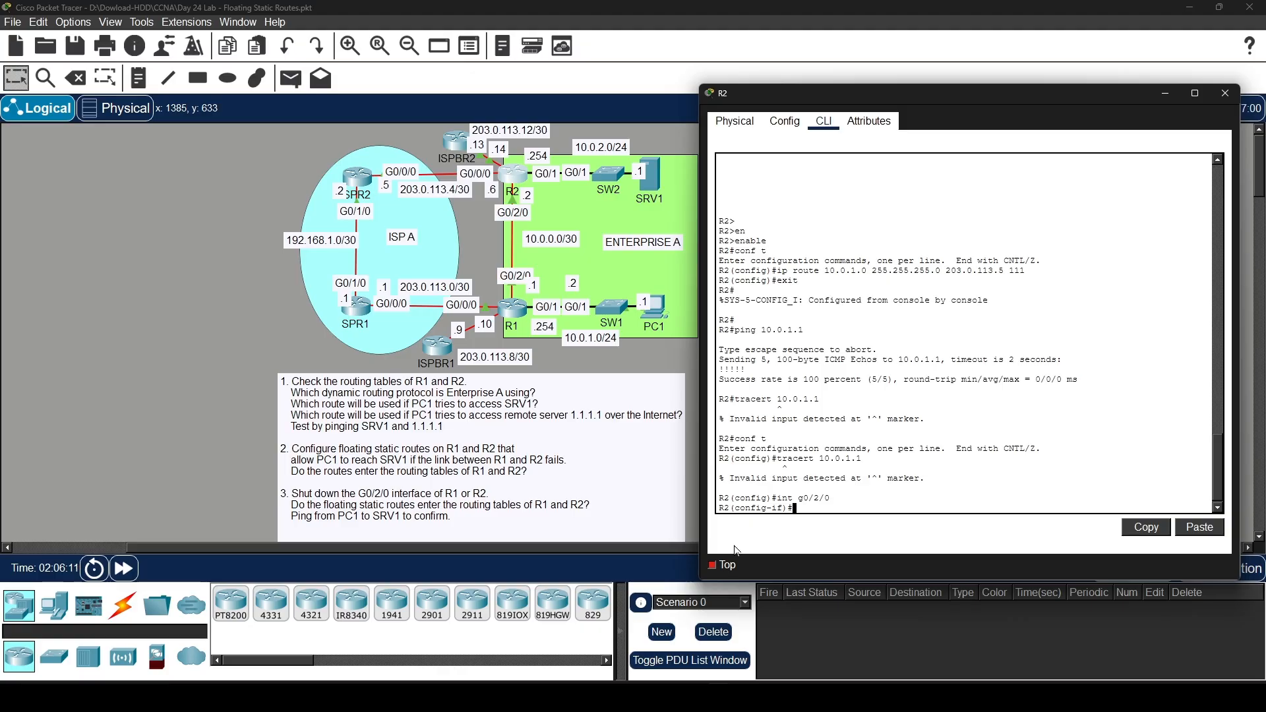
{"action": "type", "text": "shut"}
{"action": "key", "text": "Tab"}
{"action": "key", "text": "Return"}
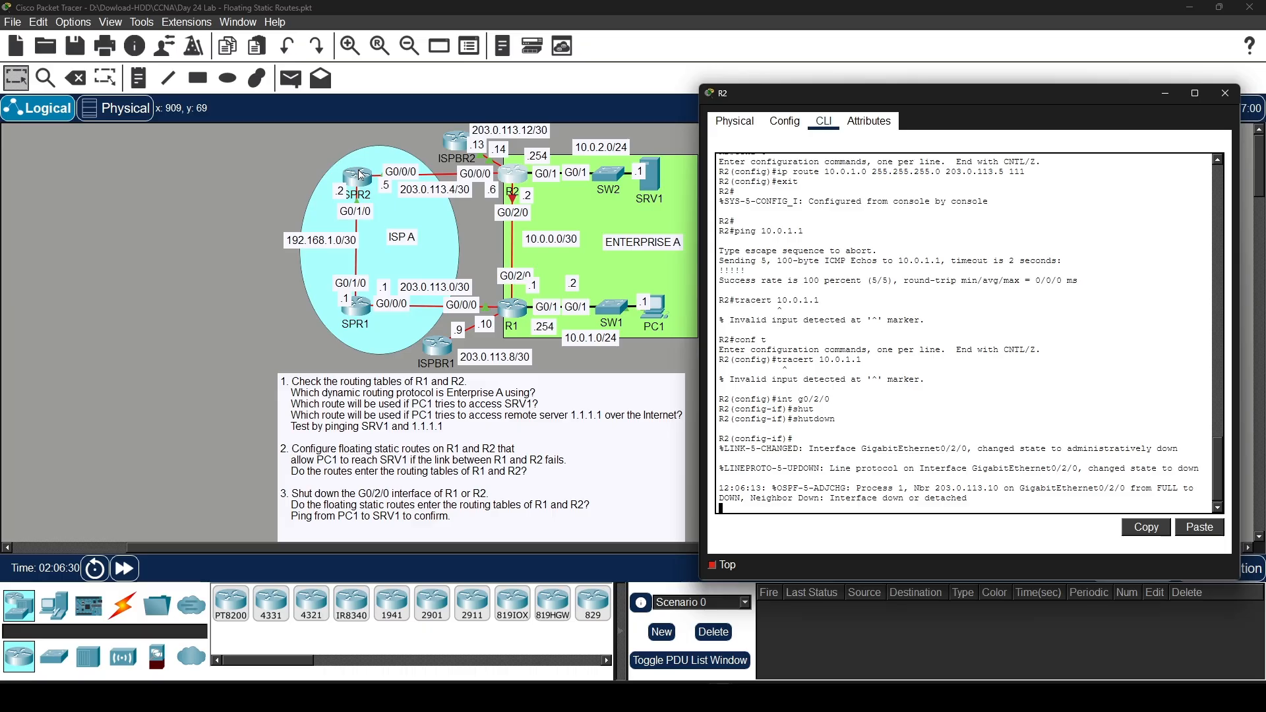
{"action": "left_click", "coordinate": [1224, 95]}
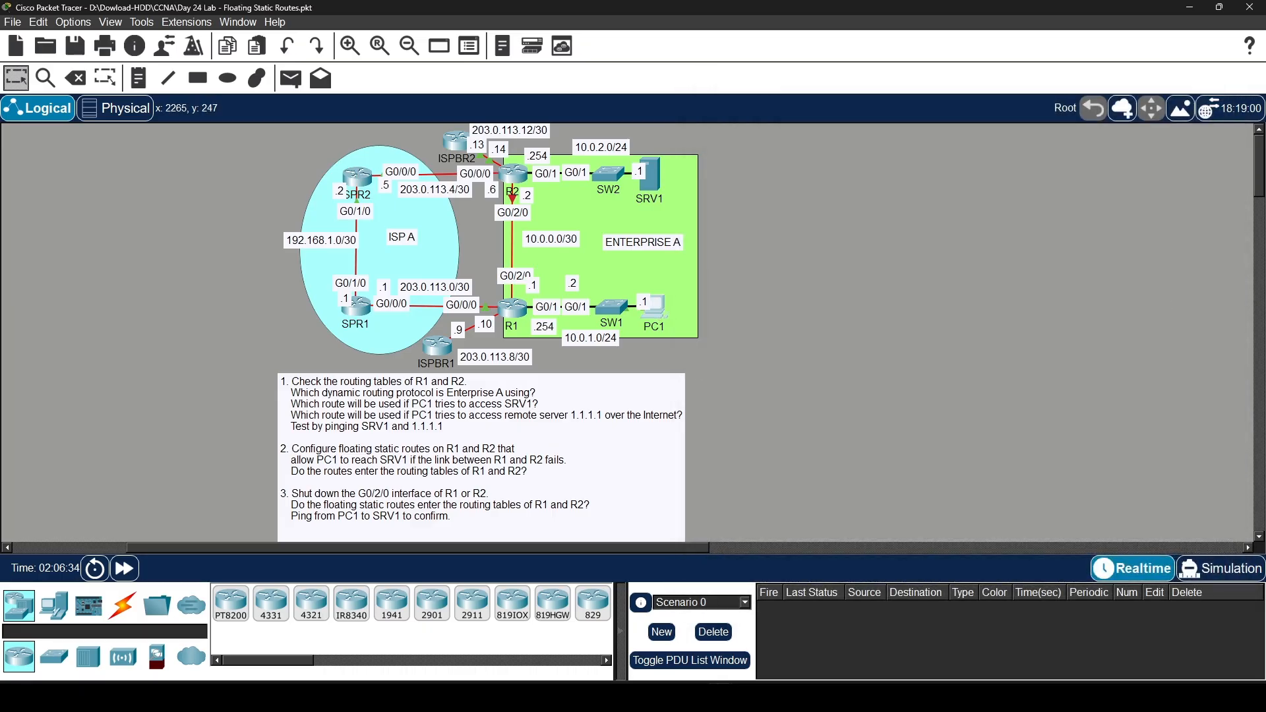
Open PC1's command prompt beside the topology and ping SRV1 at 10.0.2.1 with the R1–R2 link down
{"action": "left_click", "coordinate": [655, 308]}
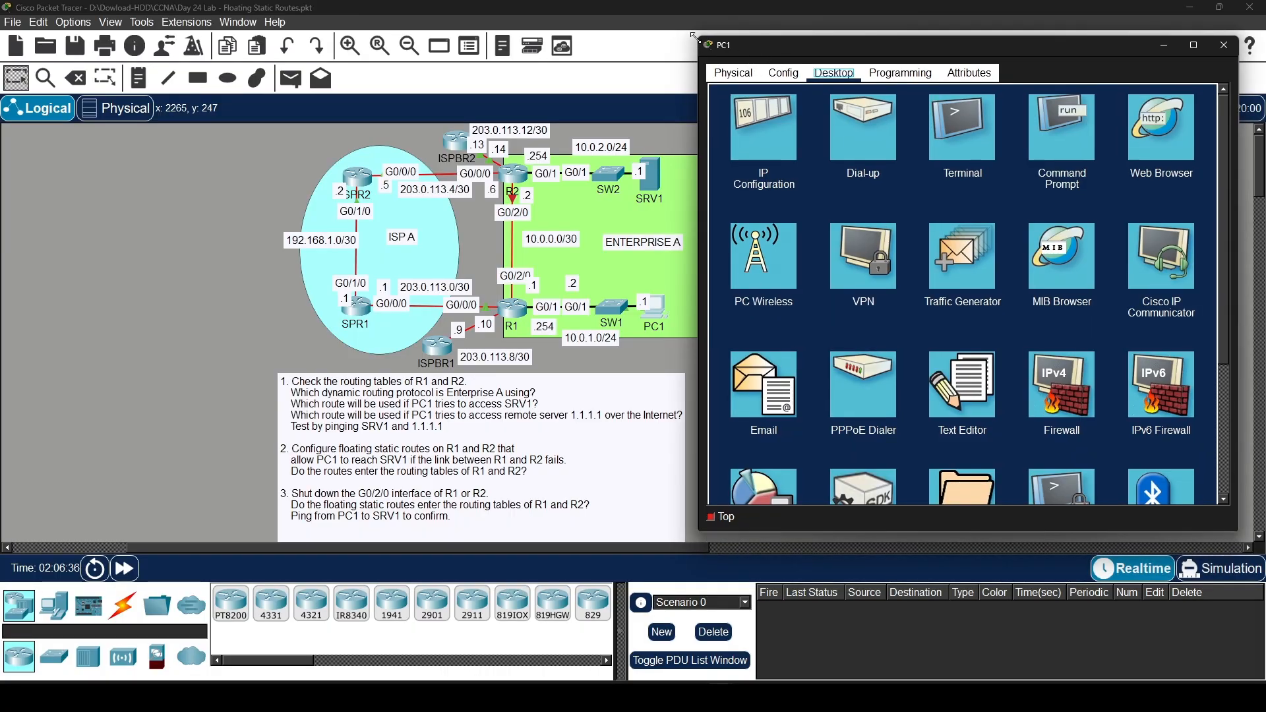
{"action": "left_click_drag", "start_coordinate": [762, 56], "coordinate": [816, 96]}
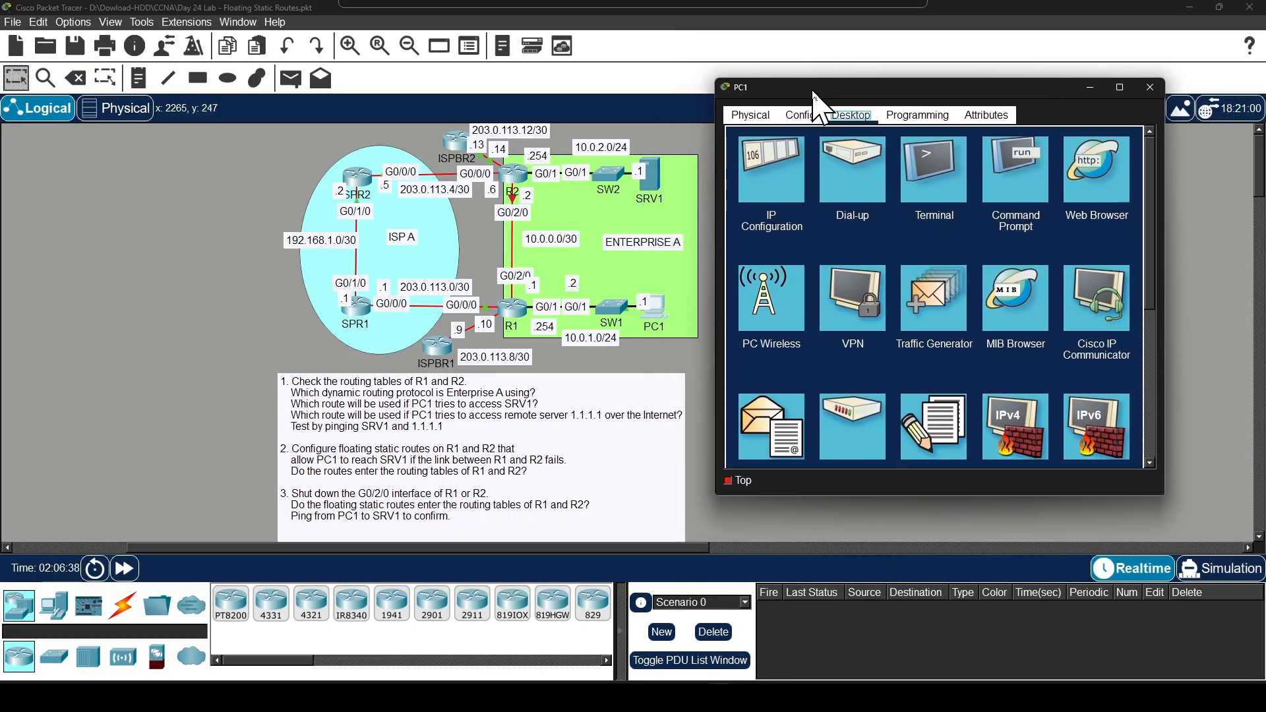
{"action": "left_click", "coordinate": [1031, 174]}
{"action": "scroll", "coordinate": [937, 307], "scroll_direction": "down", "scroll_amount": 5}
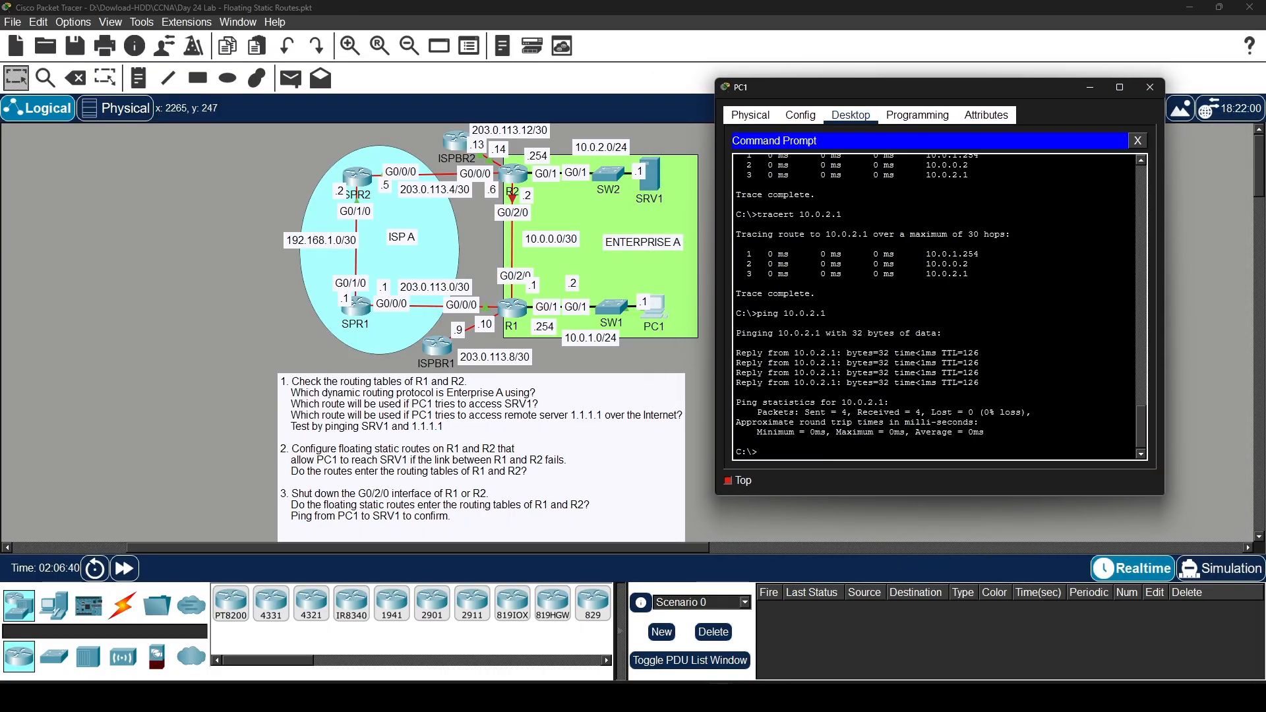
{"action": "key", "text": "Up"}
{"action": "key", "text": "Return"}
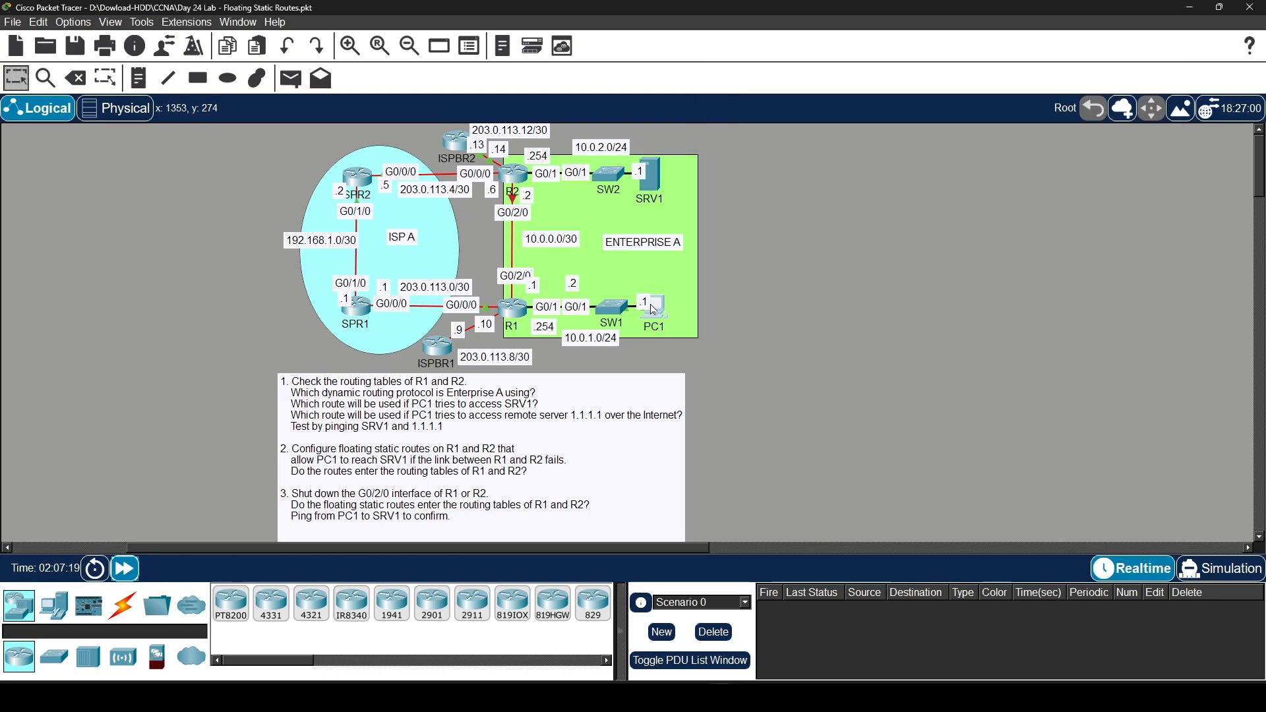
Check the ping replies on PC1, trace the backup route to 10.0.2.1, and close PC1's window
{"action": "left_click", "coordinate": [655, 310]}
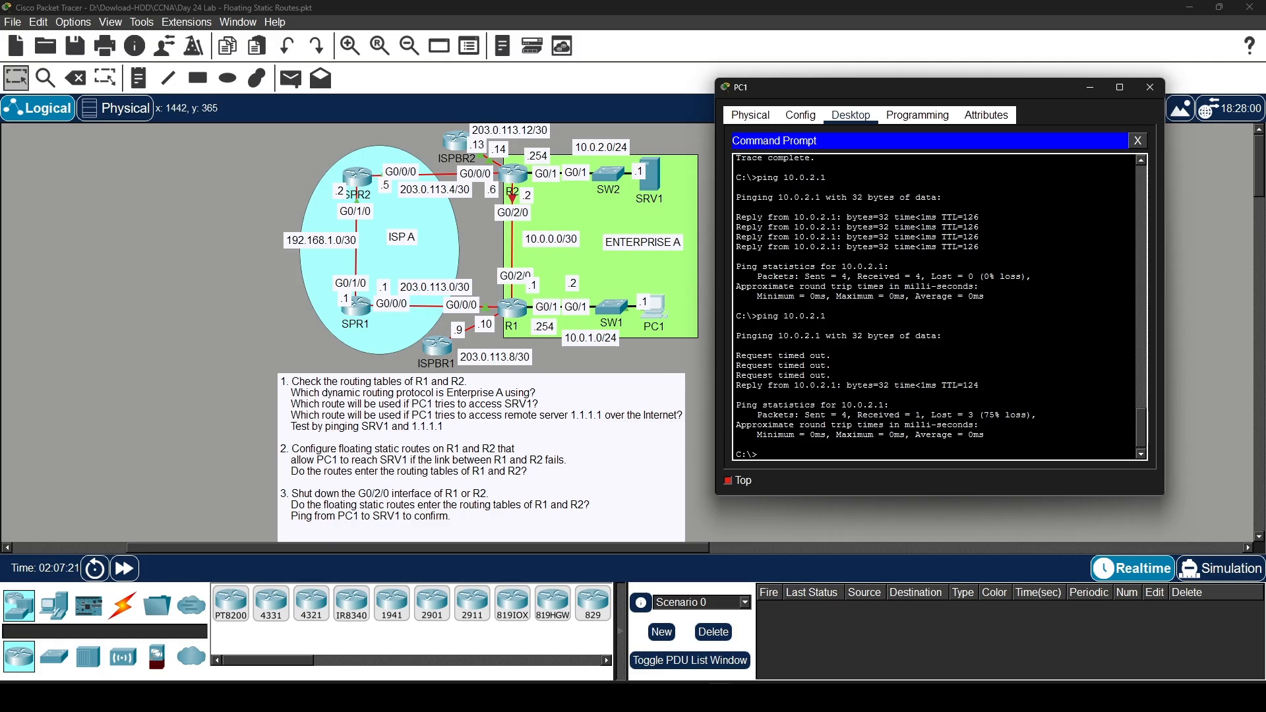
{"action": "left_click_drag", "start_coordinate": [980, 386], "coordinate": [737, 386]}
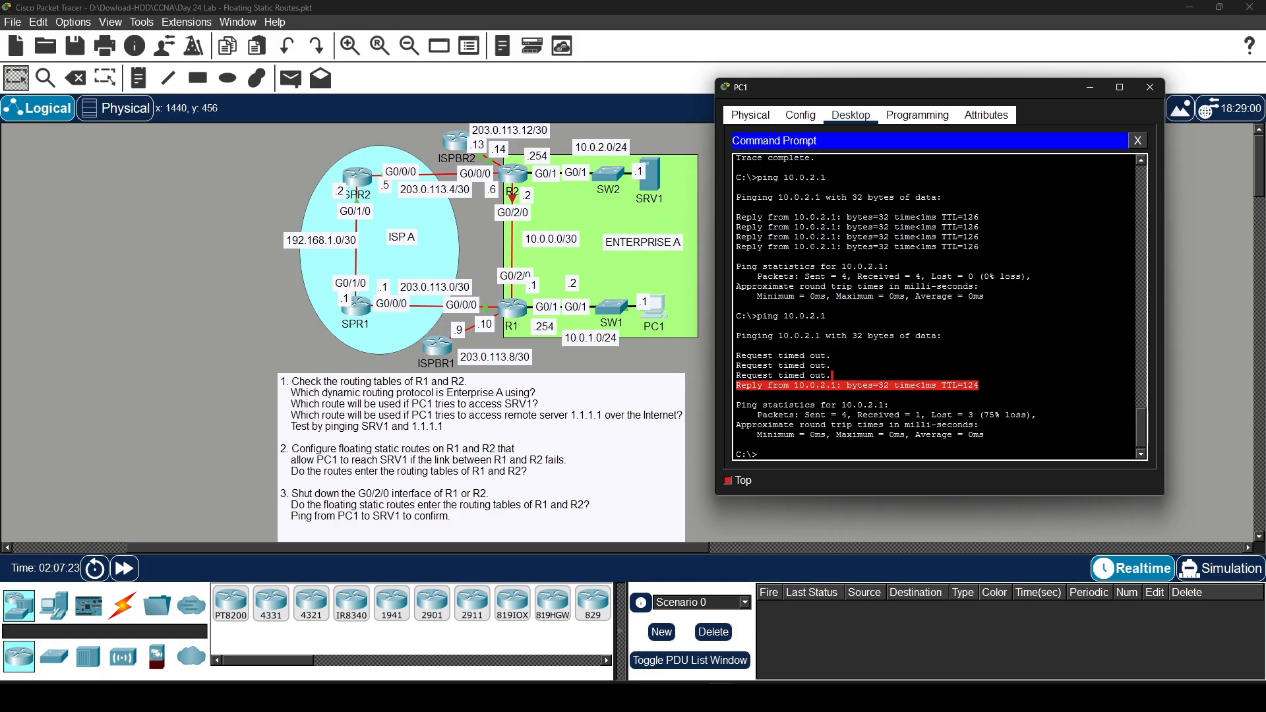
{"action": "type", "text": "ping 10.0.2.1"}
{"action": "key", "text": "Up"}
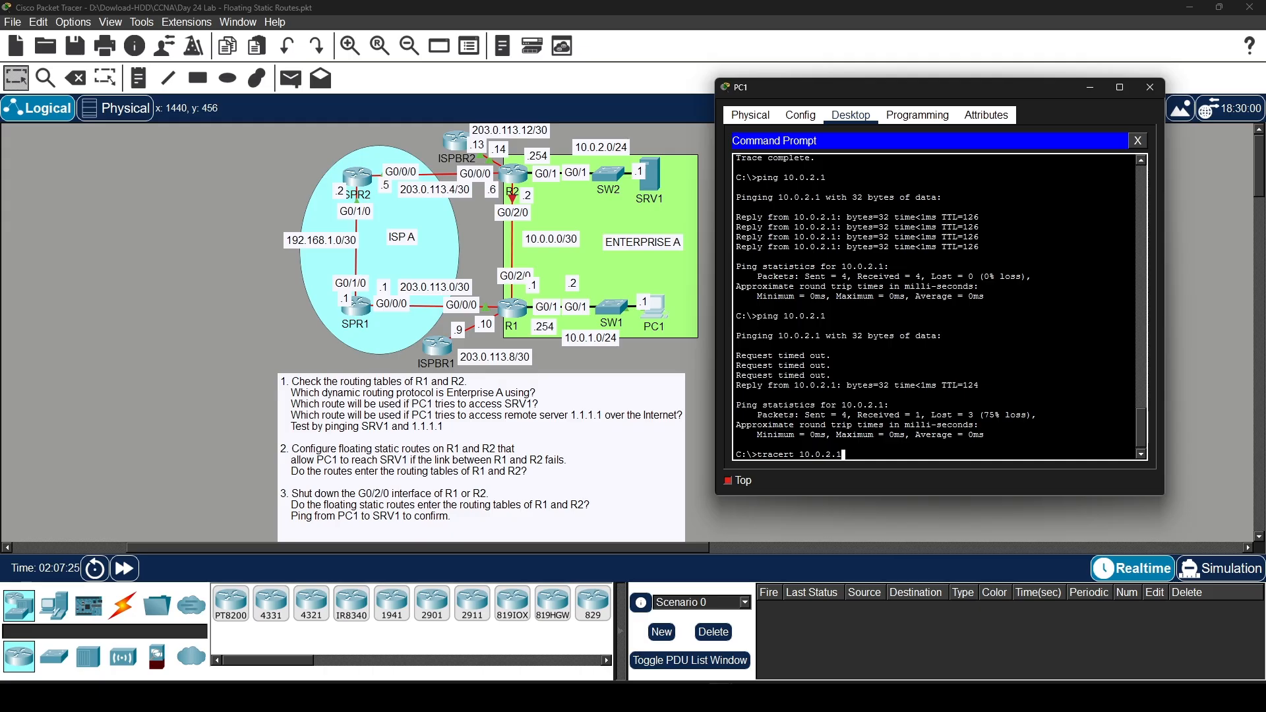
{"action": "key", "text": "Return"}
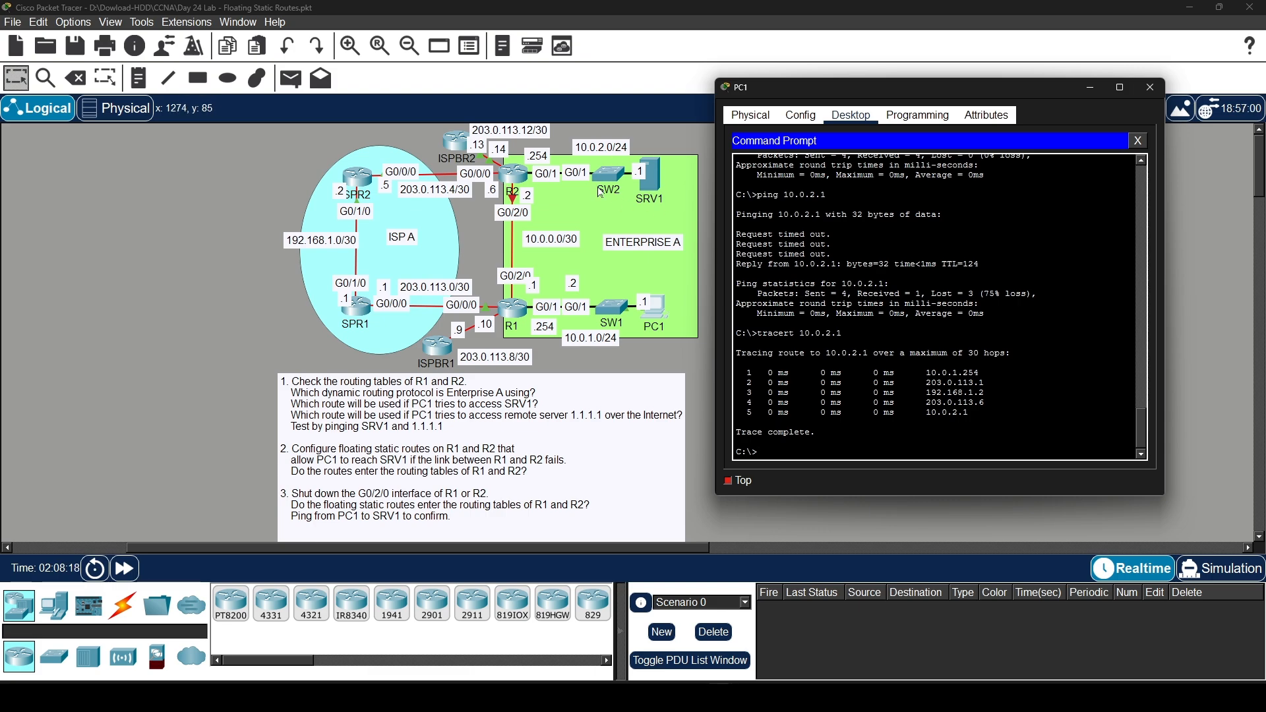
{"action": "left_click", "coordinate": [1154, 87]}
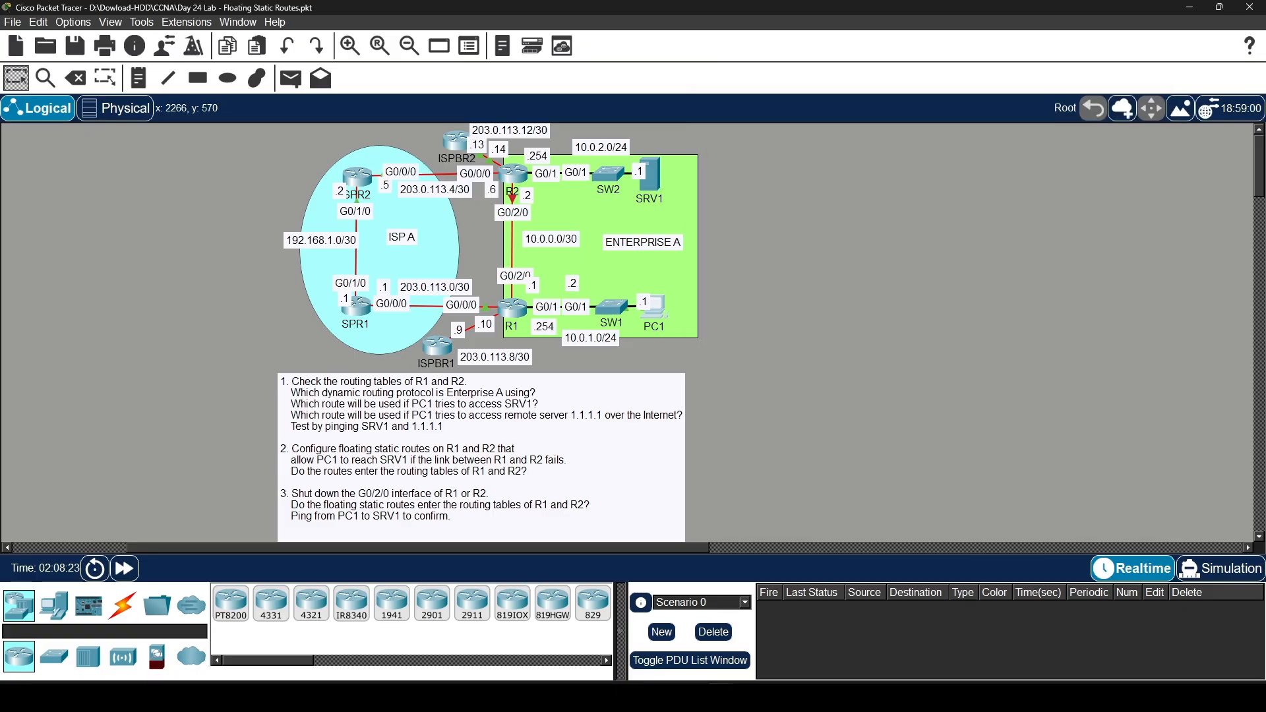
Switch to simulation mode and ping 10.0.2.1 from PC1's command prompt, closing its window once the ping is sent
{"action": "left_click", "coordinate": [1220, 569]}
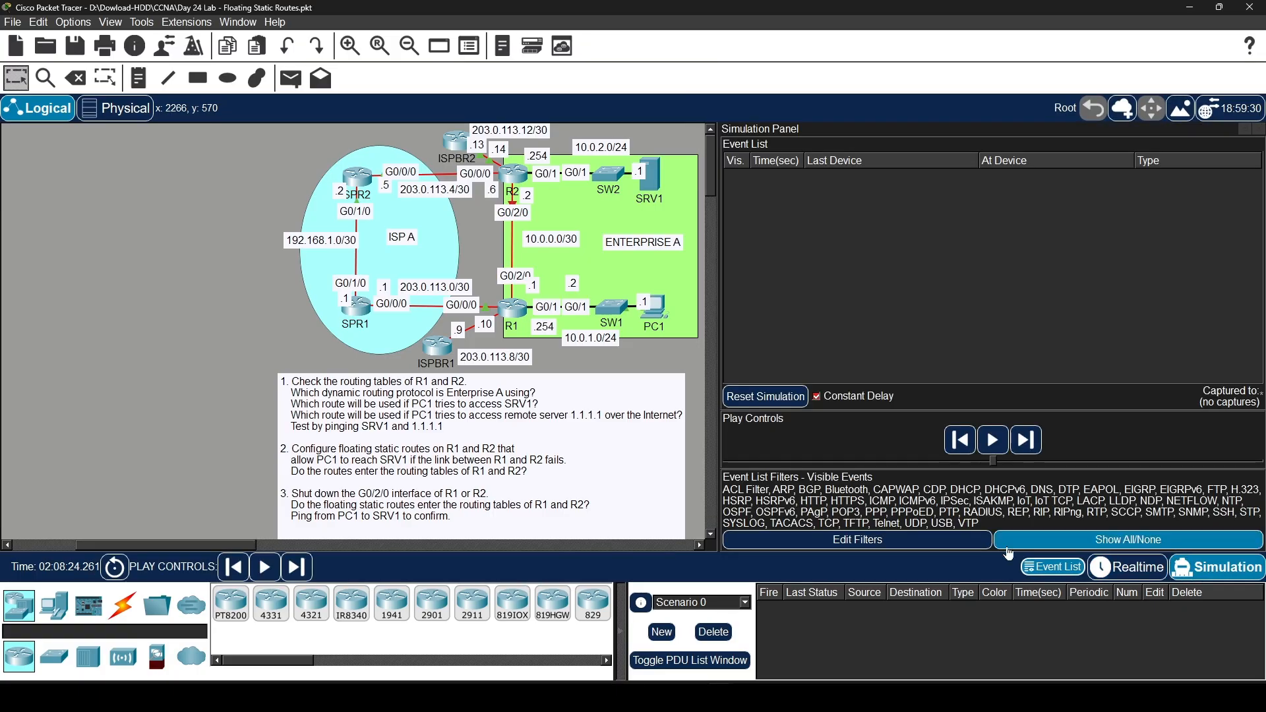
{"action": "left_click", "coordinate": [654, 307]}
{"action": "left_click_drag", "start_coordinate": [791, 178], "coordinate": [699, 150]}
{"action": "left_click", "coordinate": [948, 232]}
{"action": "scroll", "coordinate": [948, 232], "scroll_direction": "down", "scroll_amount": 1}
{"action": "scroll", "coordinate": [948, 232], "scroll_direction": "down", "scroll_amount": 15}
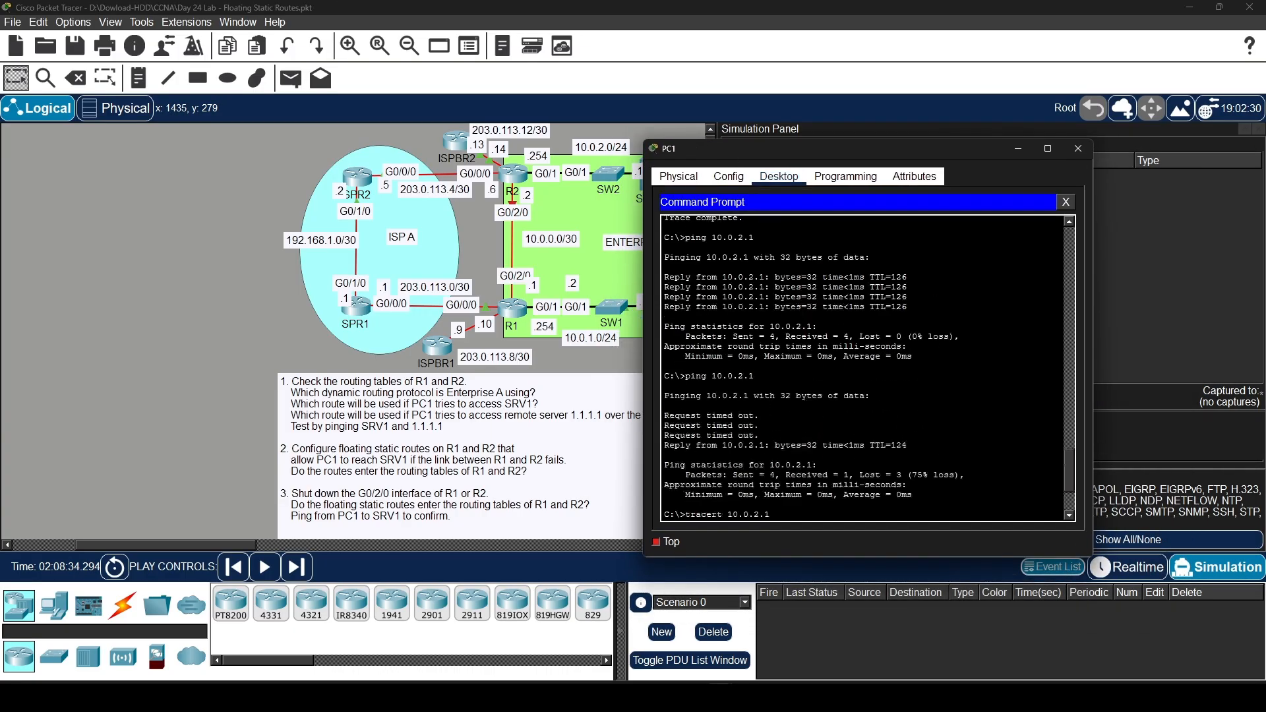
{"action": "key", "text": "Up"}
{"action": "key", "text": "Up"}
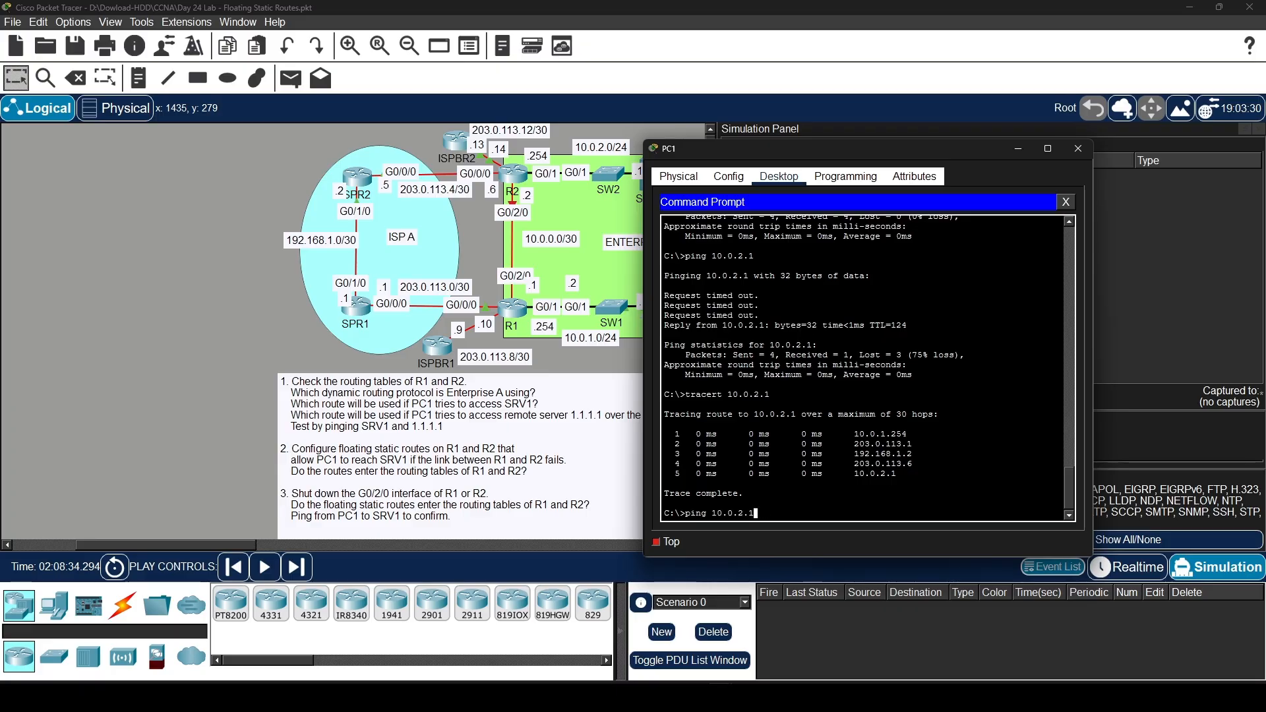
{"action": "key", "text": "Return"}
{"action": "left_click", "coordinate": [1078, 148]}
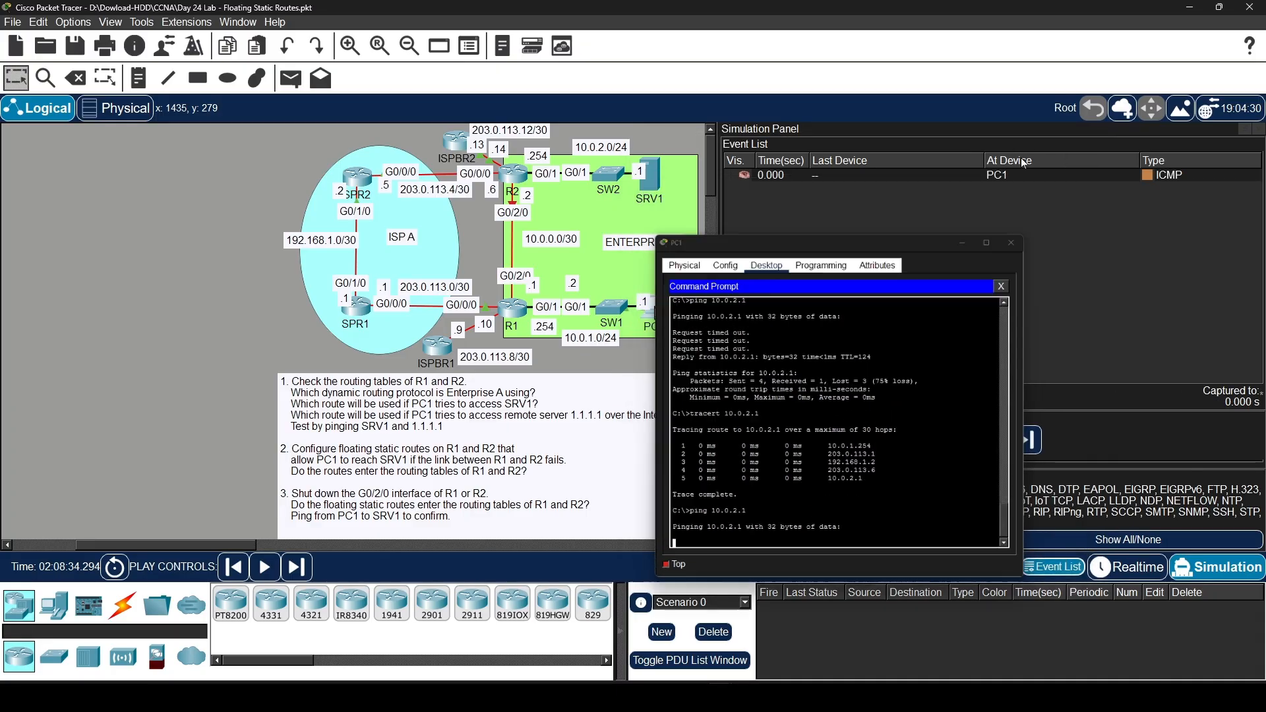
Step the simulation forward hop by hop to follow the ICMP packet from PC1 to SRV1 and its reply back
{"action": "left_click", "coordinate": [1026, 441]}
{"action": "left_click", "coordinate": [1025, 441]}
{"action": "left_click", "coordinate": [1026, 440]}
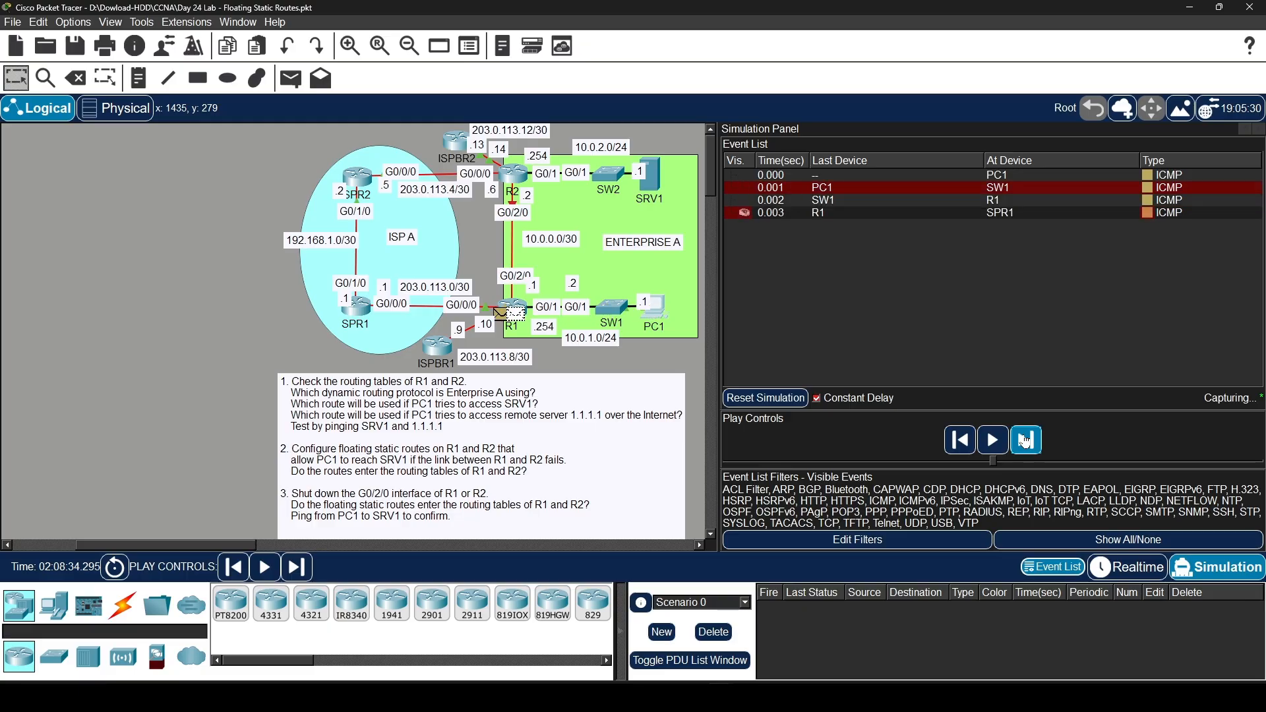
{"action": "left_click", "coordinate": [1025, 441]}
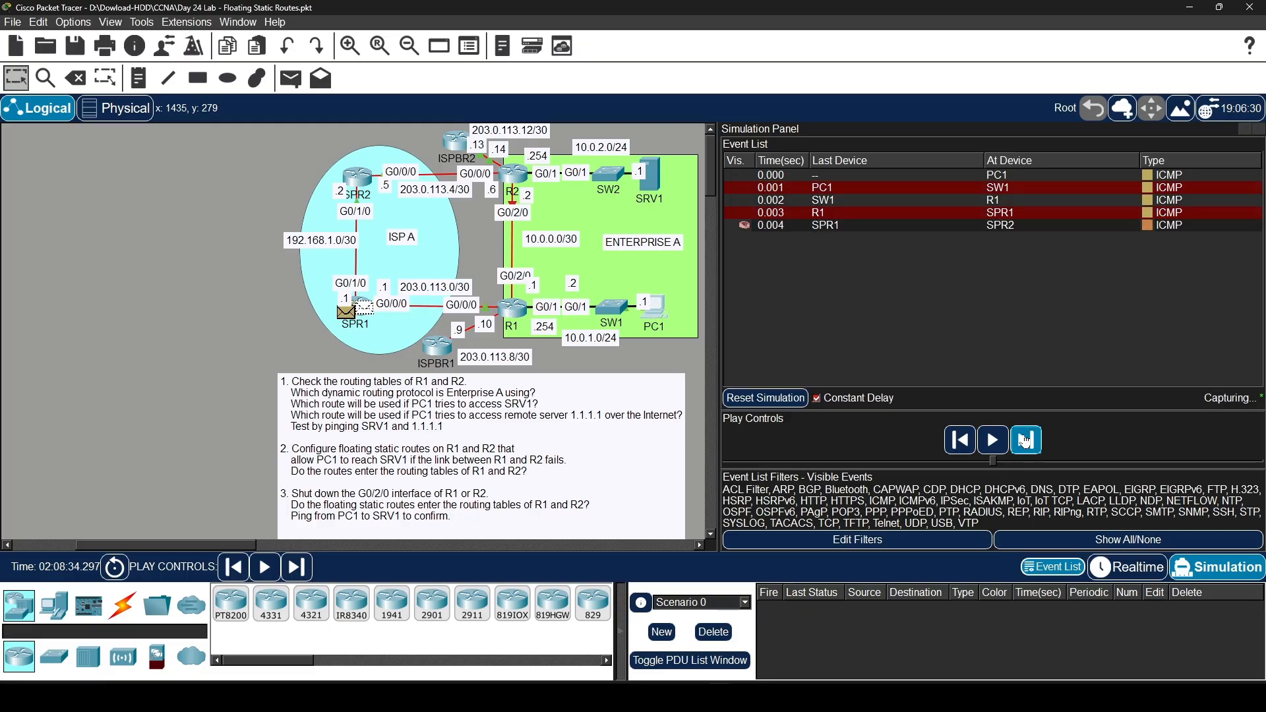
{"action": "left_click", "coordinate": [1026, 440]}
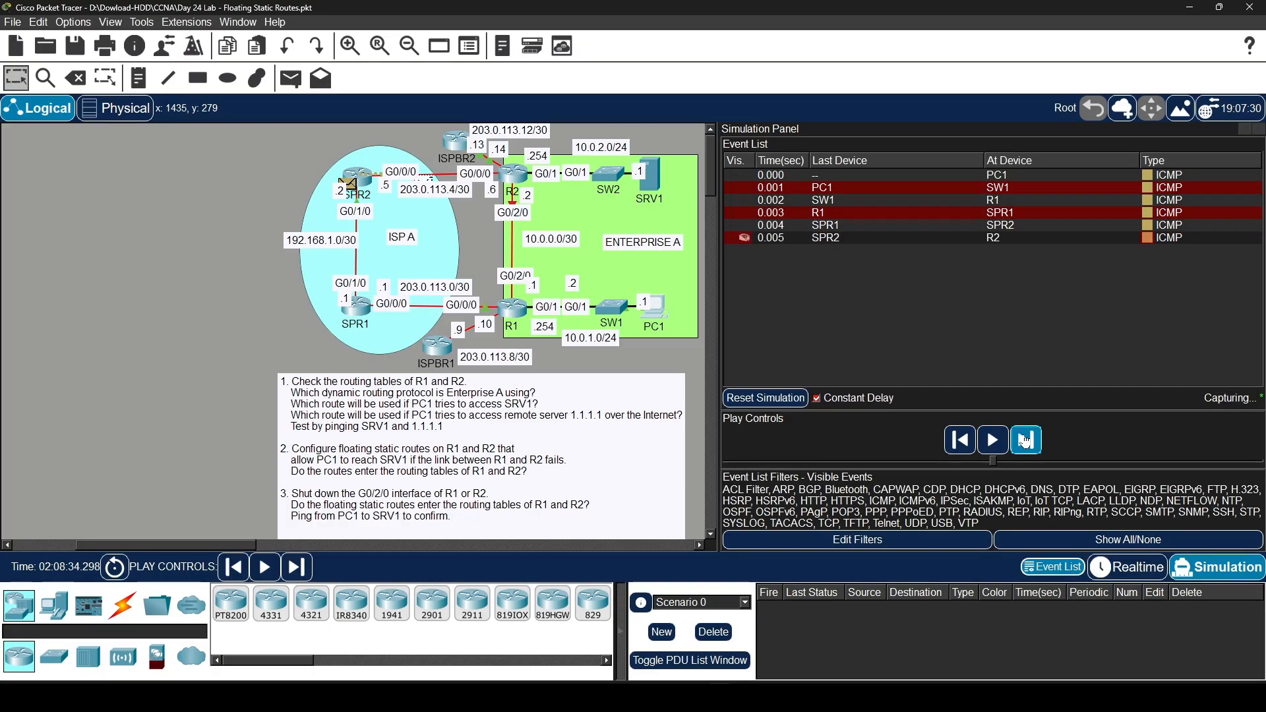
{"action": "left_click", "coordinate": [1025, 441]}
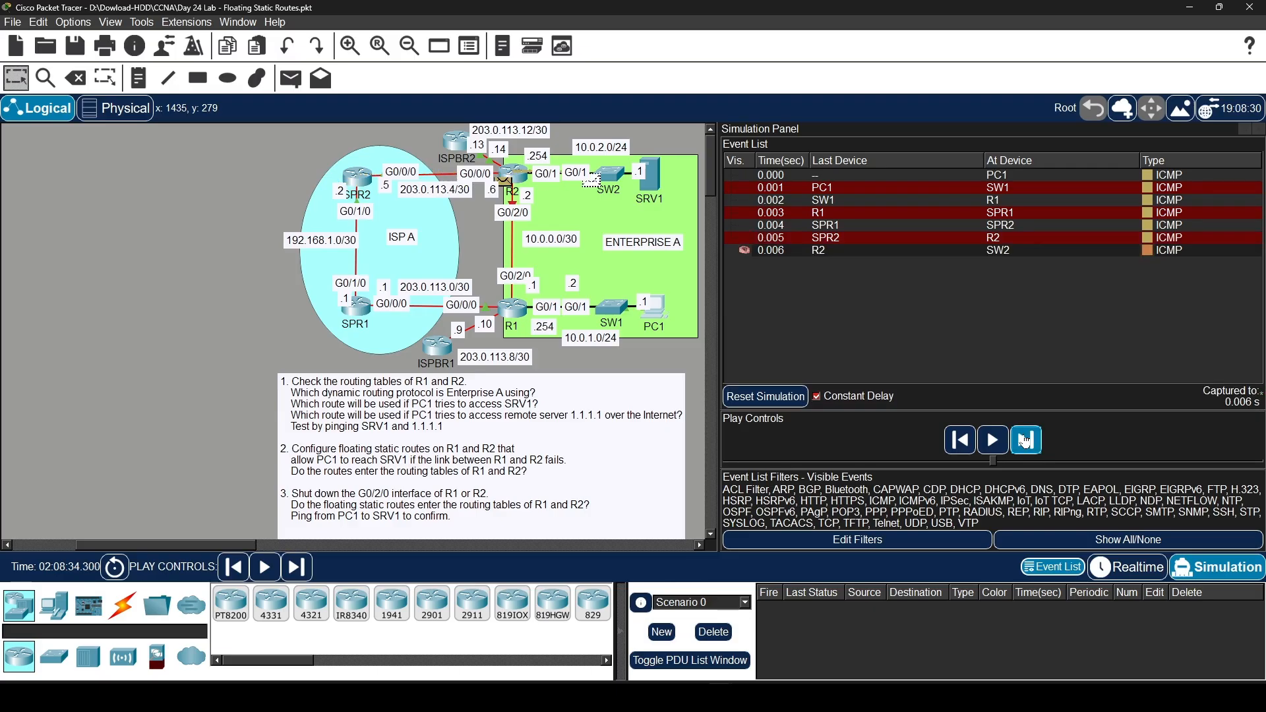
{"action": "left_click", "coordinate": [1026, 440]}
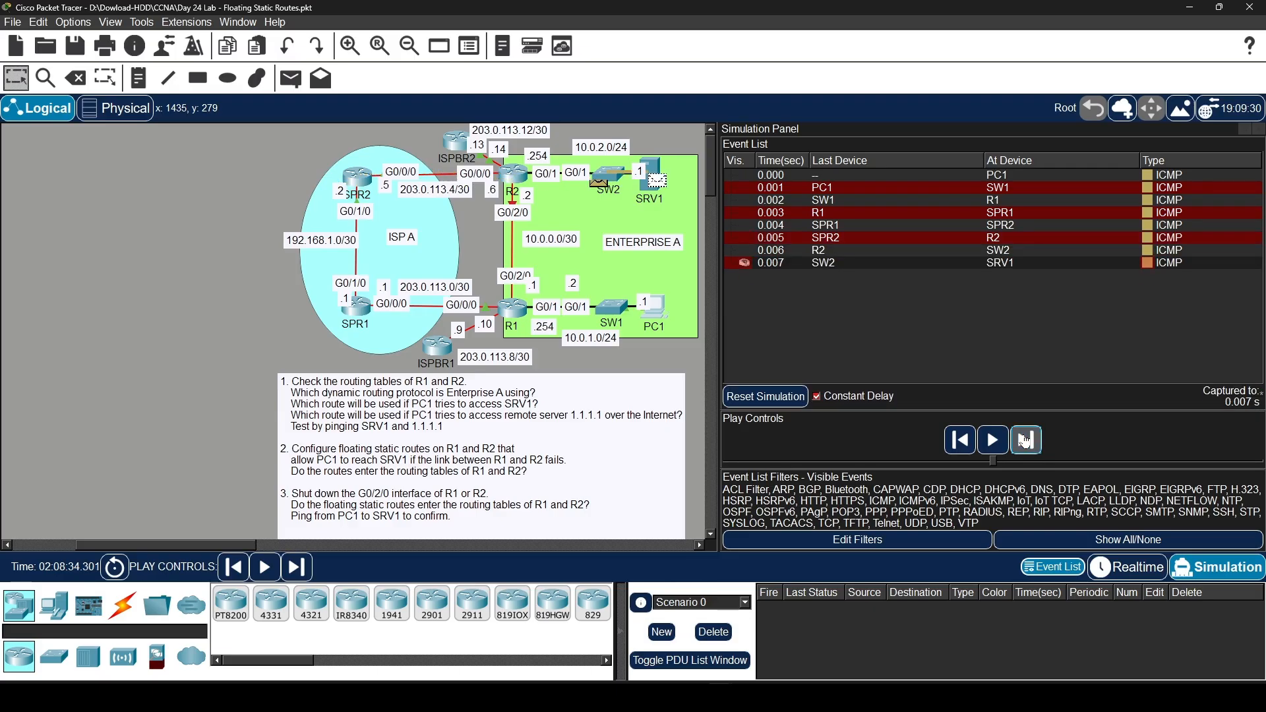
{"action": "left_click", "coordinate": [1026, 441]}
{"action": "left_click", "coordinate": [1026, 441]}
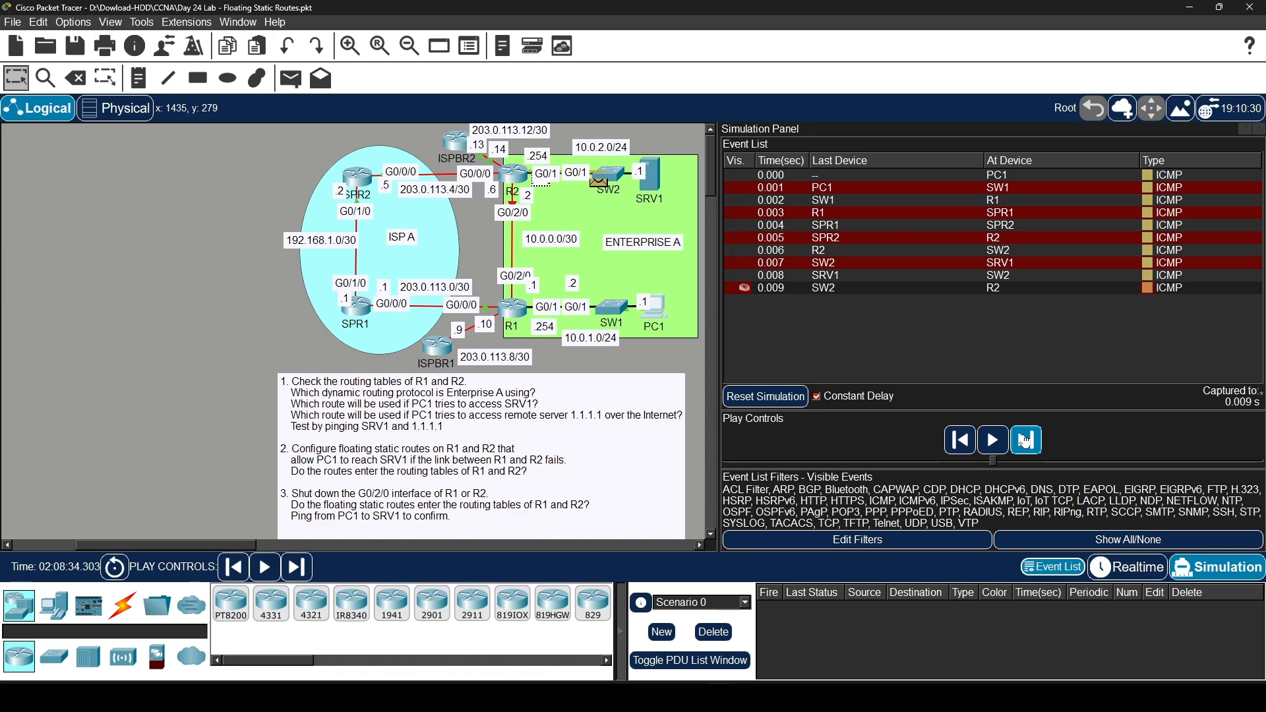
{"action": "left_click", "coordinate": [1025, 440]}
{"action": "left_click", "coordinate": [1026, 441]}
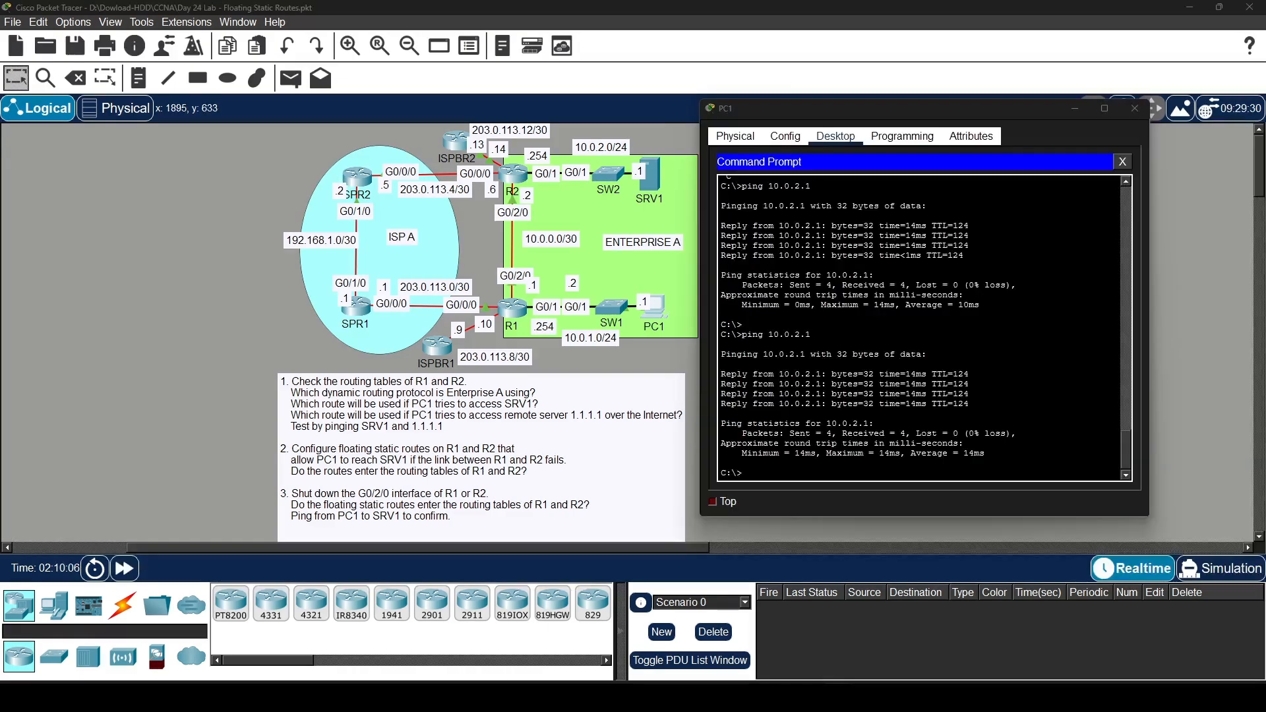